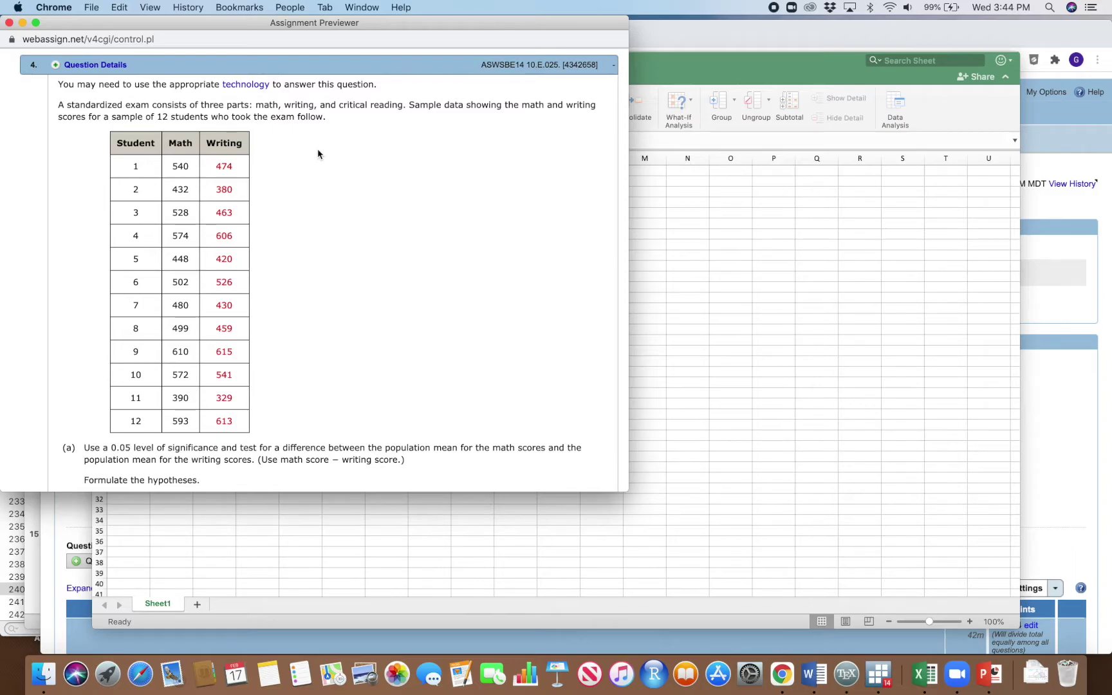
- Read the exam-score question, including the paired data table, part (a)'s difference wording and the hypothesis options
scroll(269, 193, down, 2)
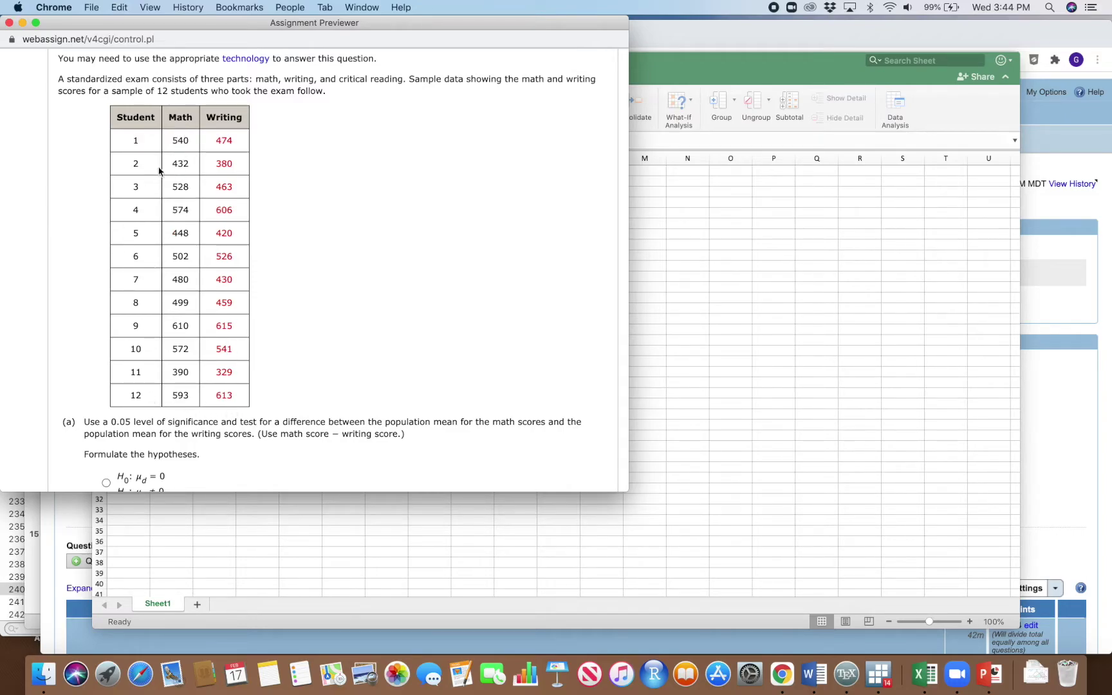
scroll(281, 275, down, 2)
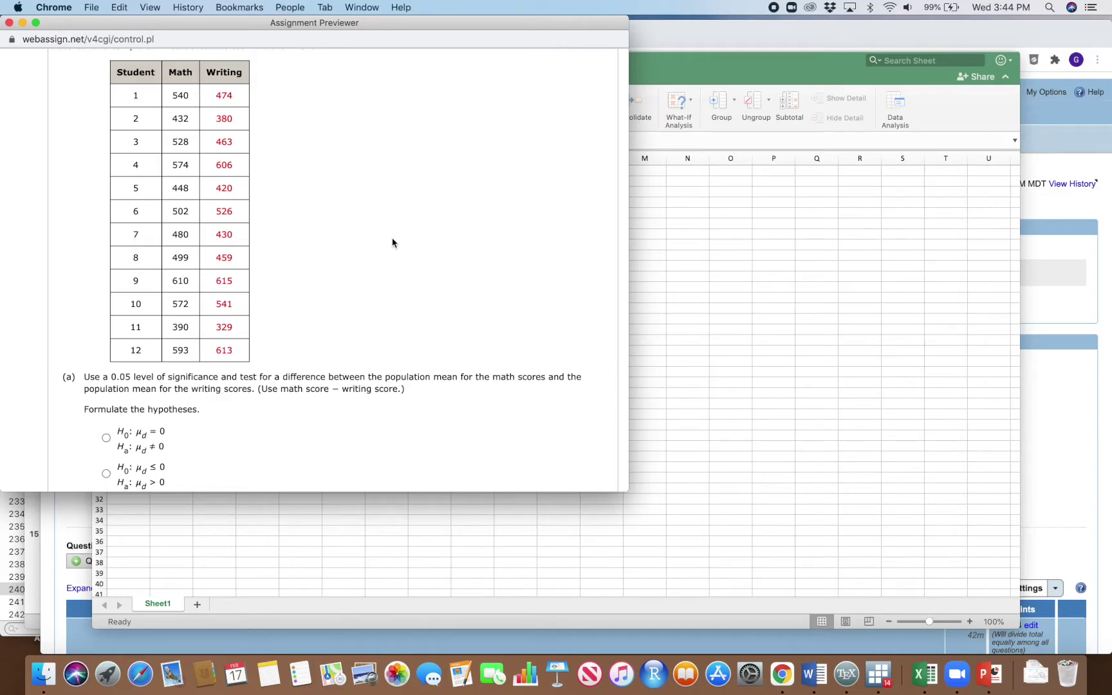
scroll(393, 242, up, 1)
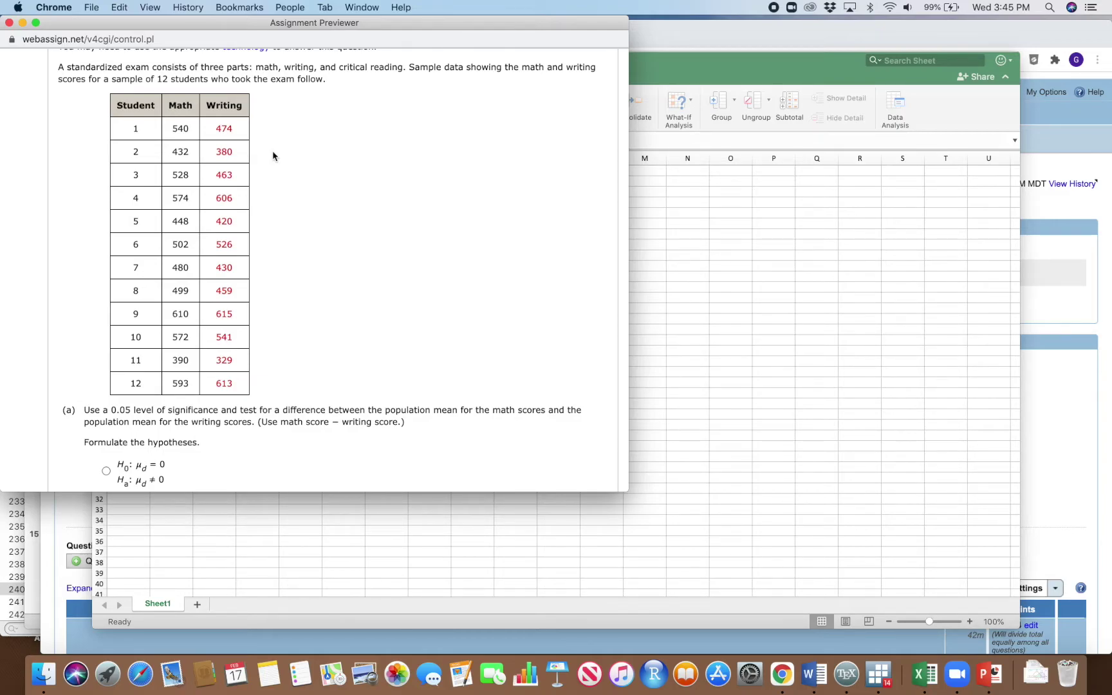
scroll(343, 226, down, 3)
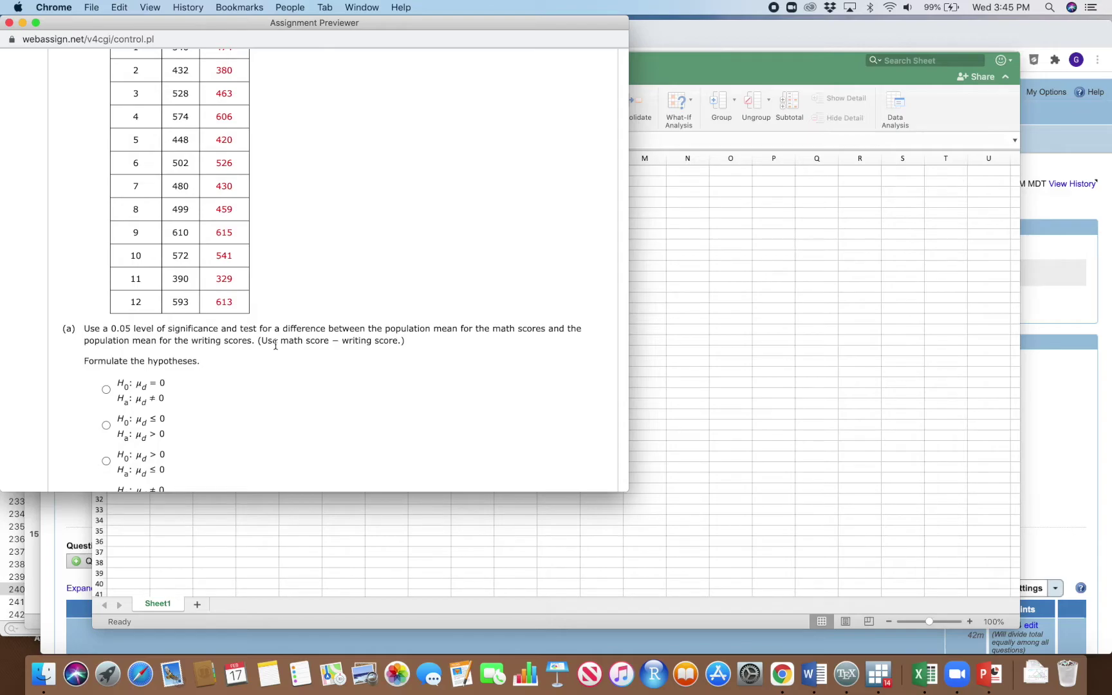
drag(282, 328, 368, 330)
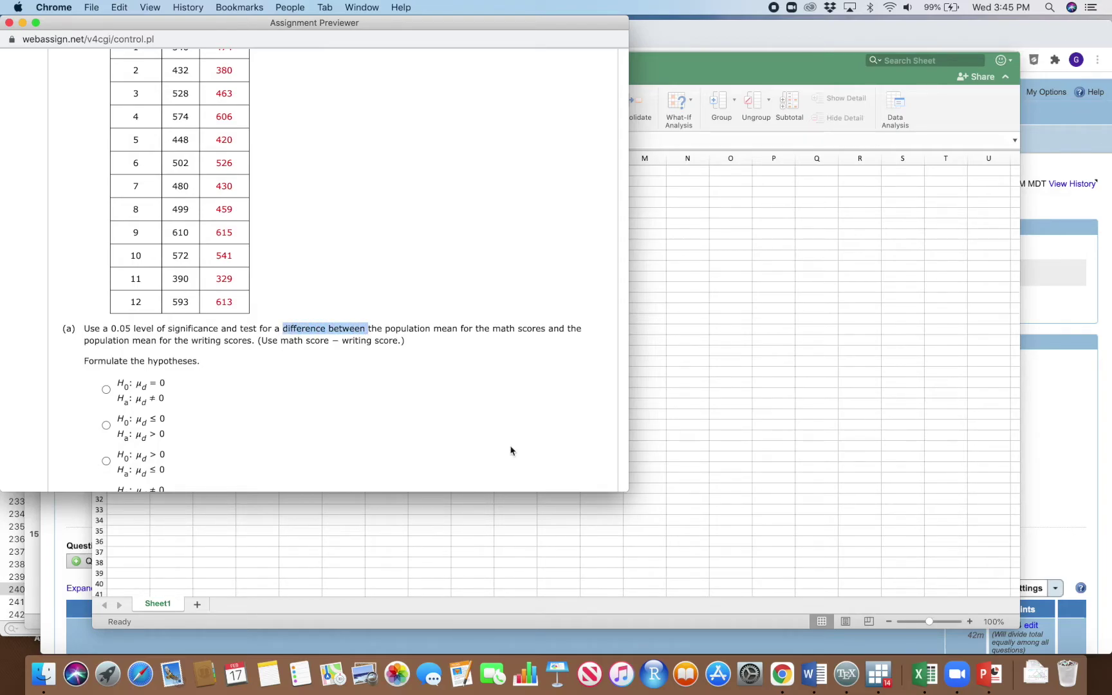
scroll(511, 450, down, 2)
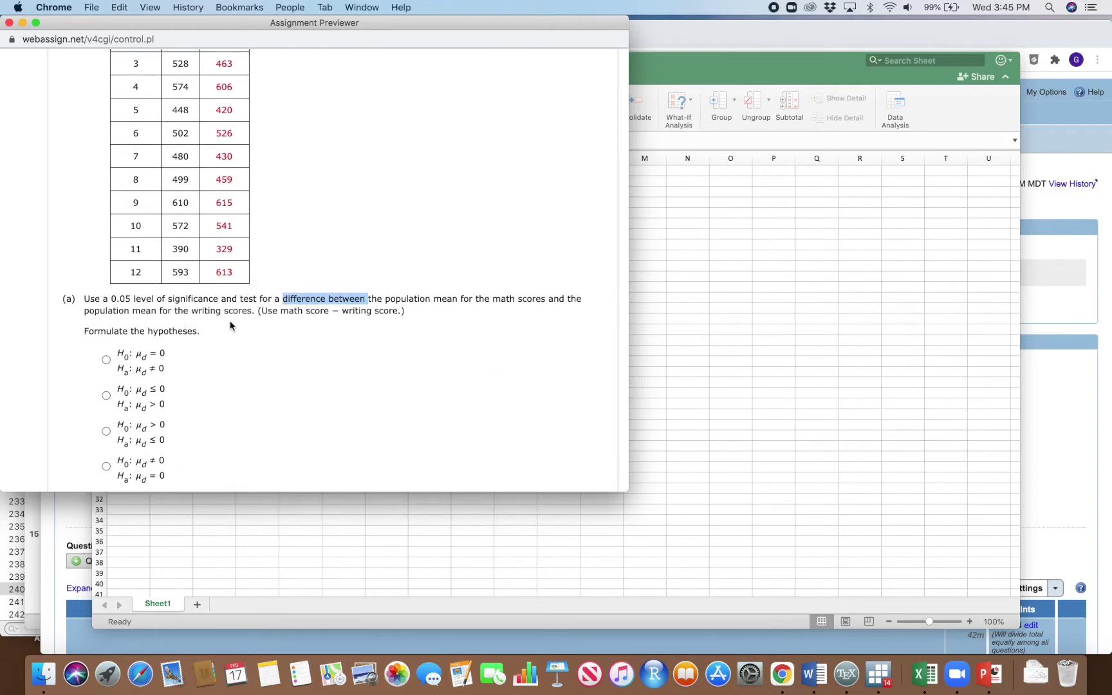
drag(281, 310, 399, 312)
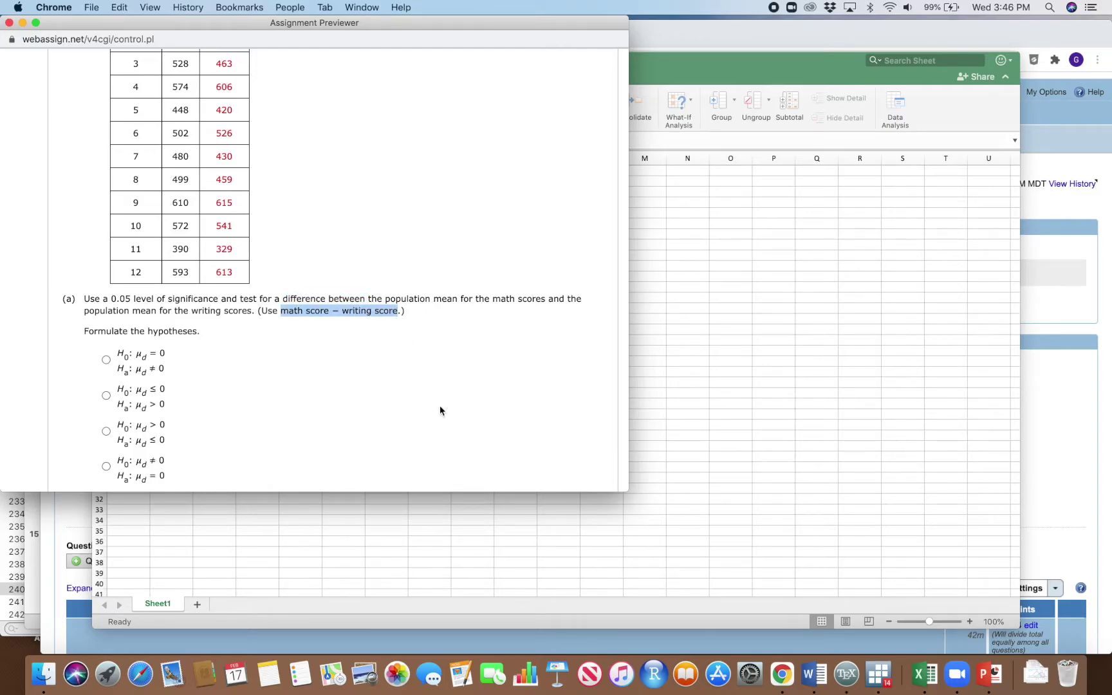
- Copy the Student, Math and Writing table from the question into the Excel sheet at A1 and autofit column A
scroll(440, 410, up, 3)
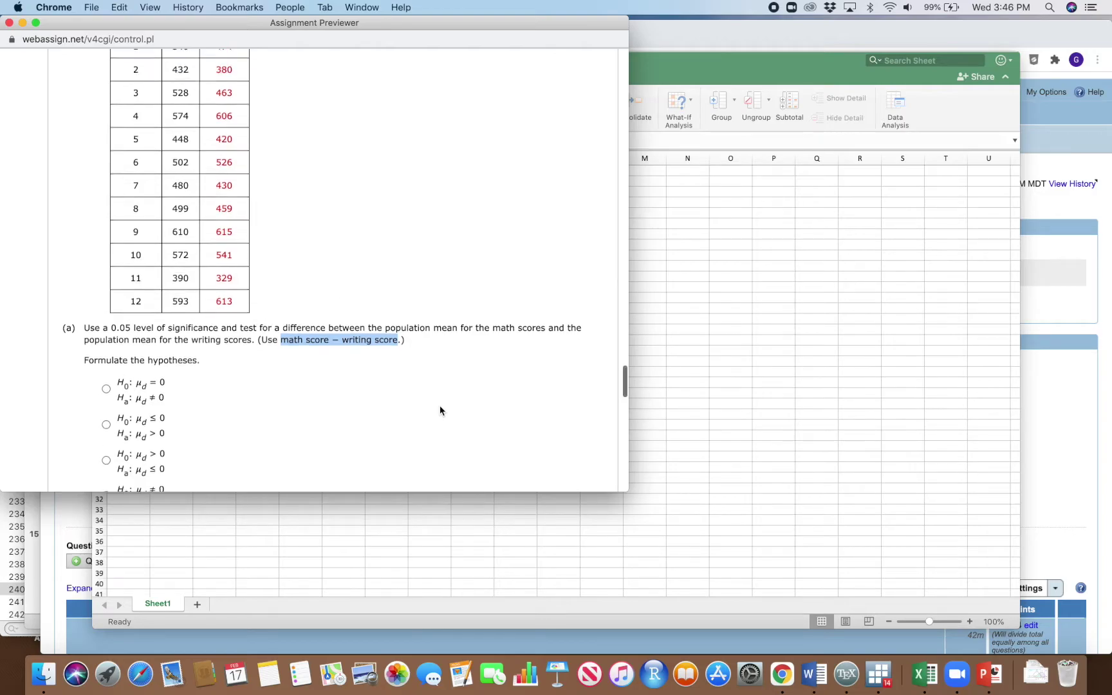
drag(238, 372, 106, 105)
key(super+c)
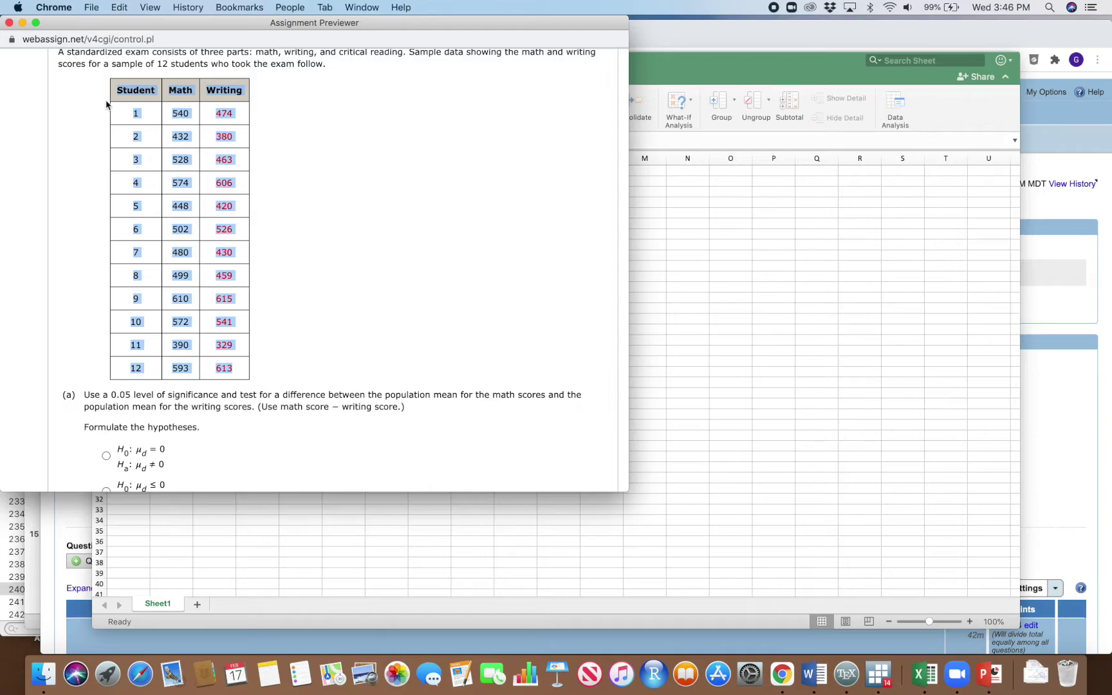
key(ctrl+Up)
click(478, 203)
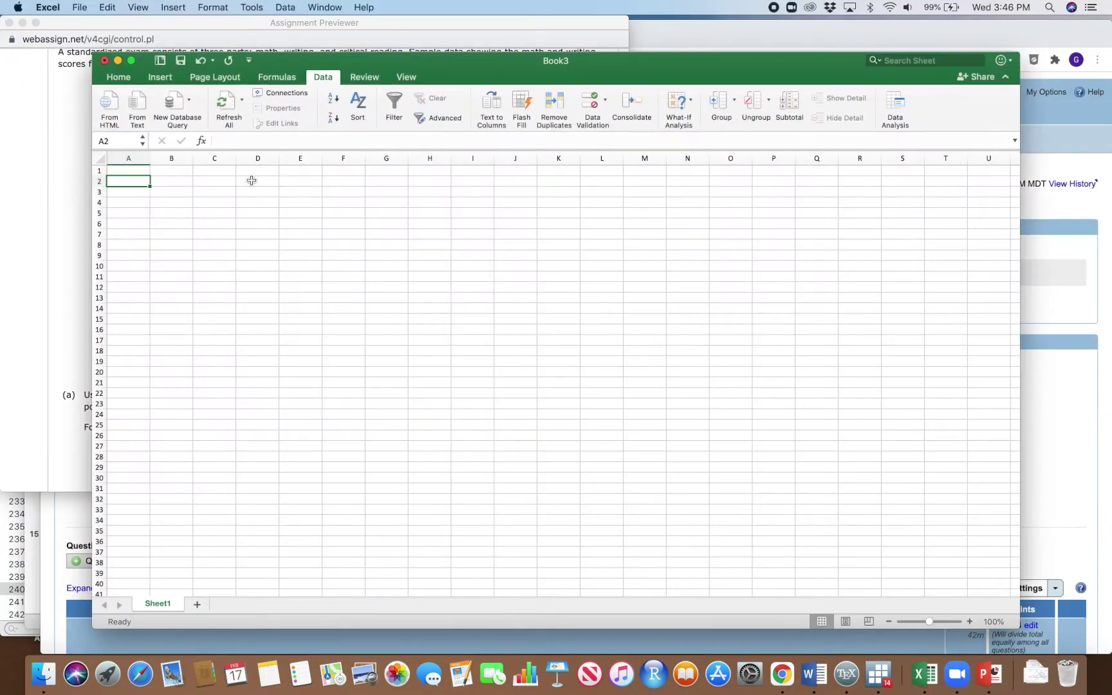
click(139, 173)
key(super+v)
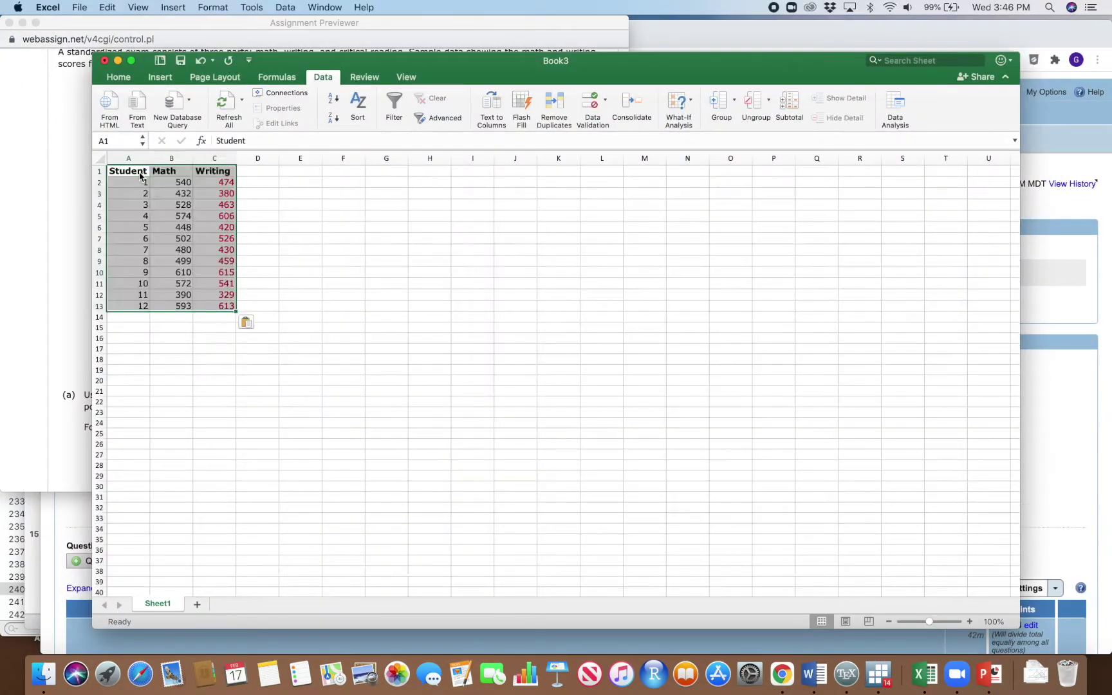
click(323, 294)
double_click(148, 160)
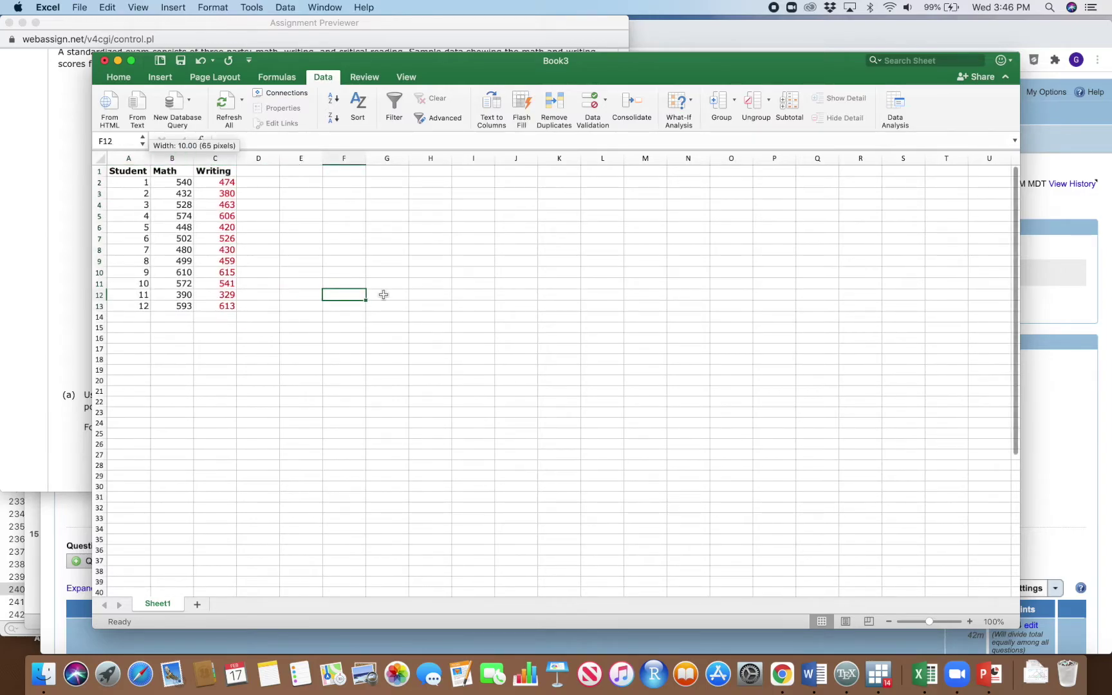
- Add the column header "diff" in cell D1 beside Writing
click(253, 215)
click(255, 174)
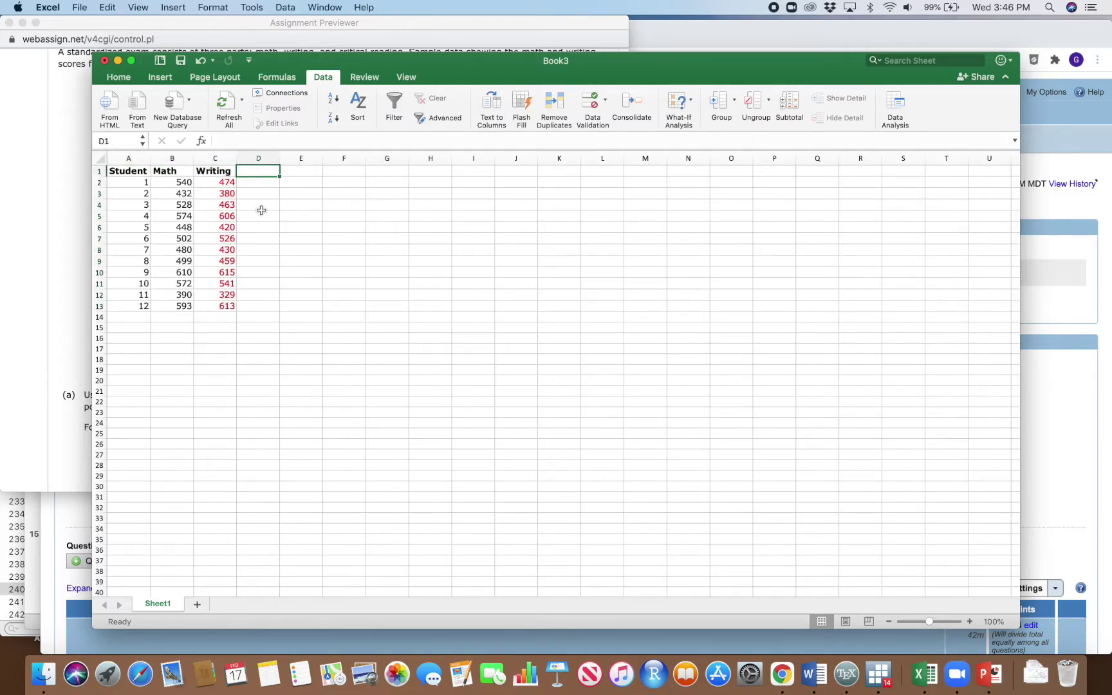
click(261, 210)
click(262, 180)
click(263, 174)
text(diff)
click(301, 283)
- Enter the formula =B2-C2 in D2 to compute the first student's math minus writing difference
click(256, 183)
text(=)
click(176, 182)
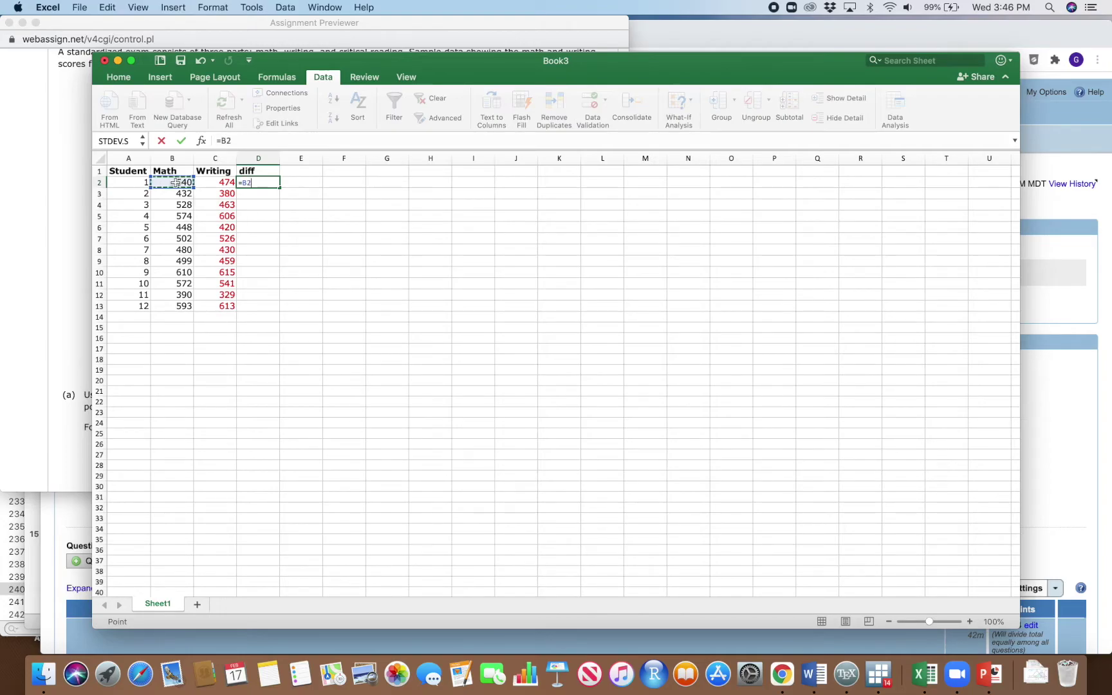
text(-)
click(211, 185)
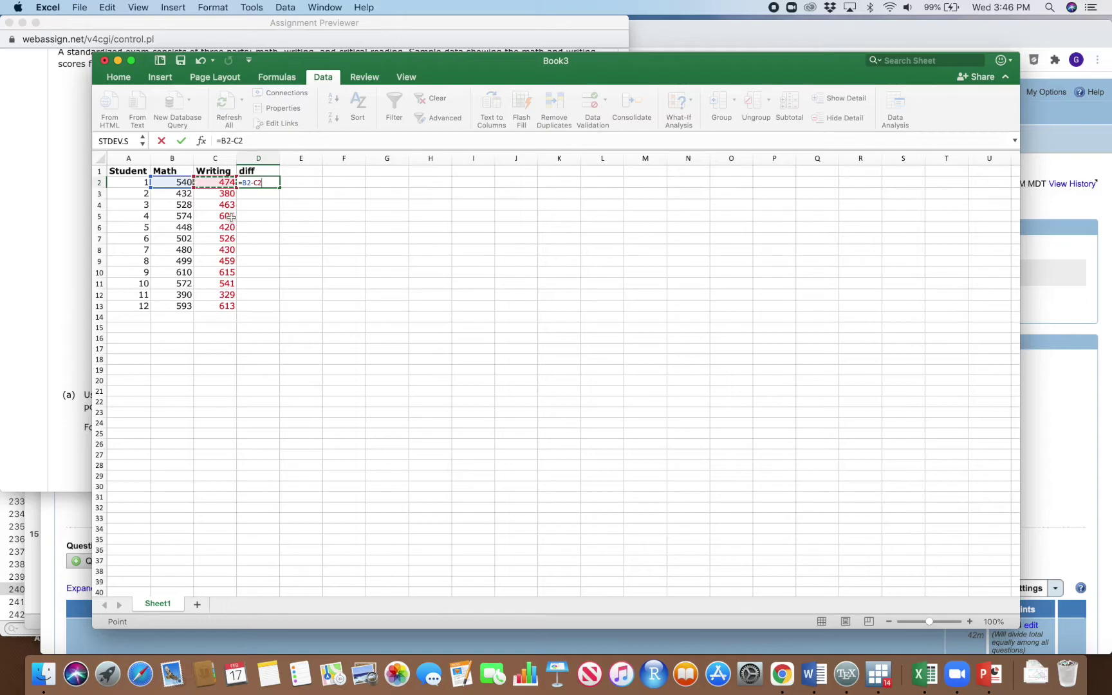
key(Return)
click(298, 206)
click(272, 183)
double_click(273, 183)
- Recheck the subtraction order in the browser question, and fill the Excel difference formula from D2 down to D13
key(ctrl+Up)
click(159, 189)
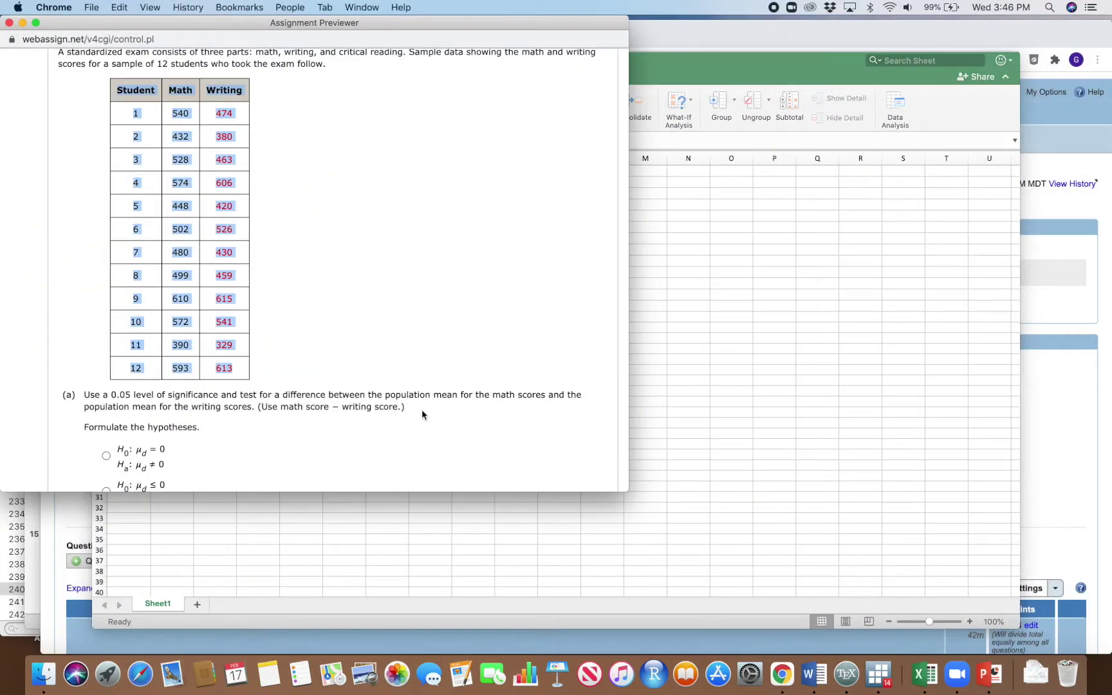
scroll(422, 409, down, 1)
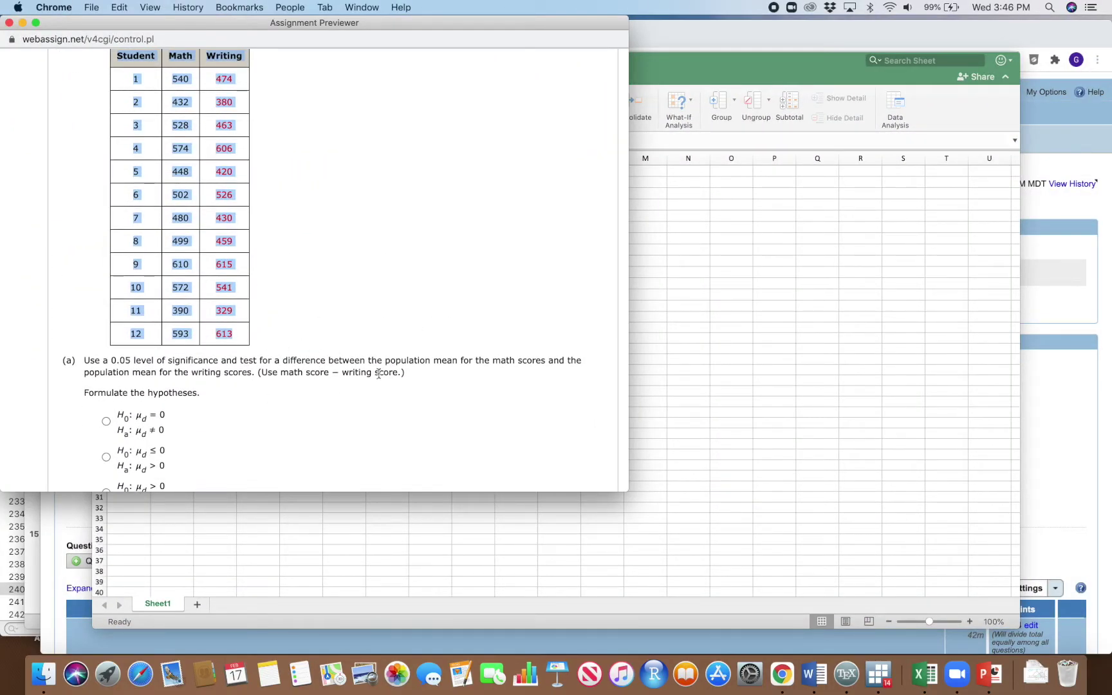
key(ctrl+Up)
click(522, 283)
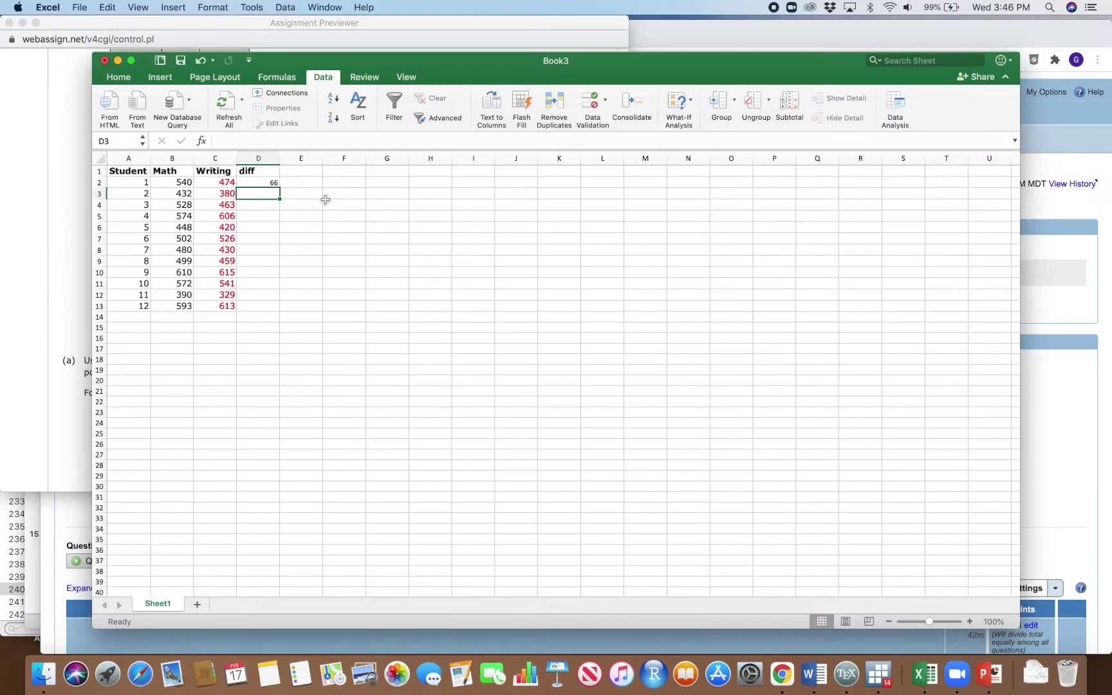
click(259, 171)
click(261, 183)
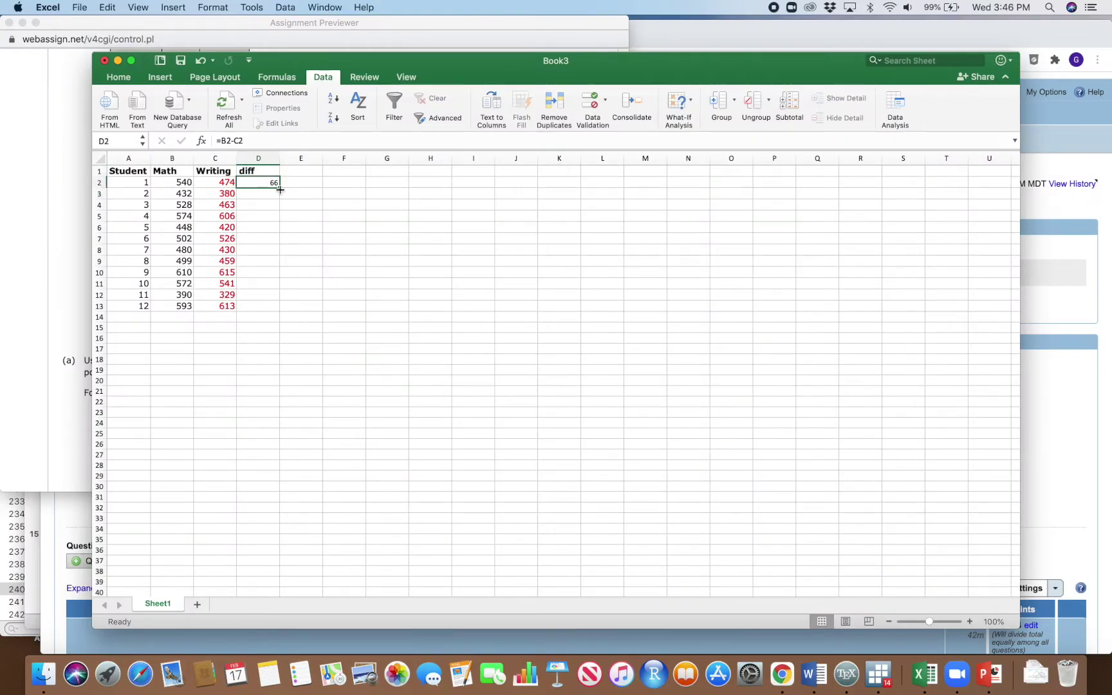
drag(283, 191, 281, 309)
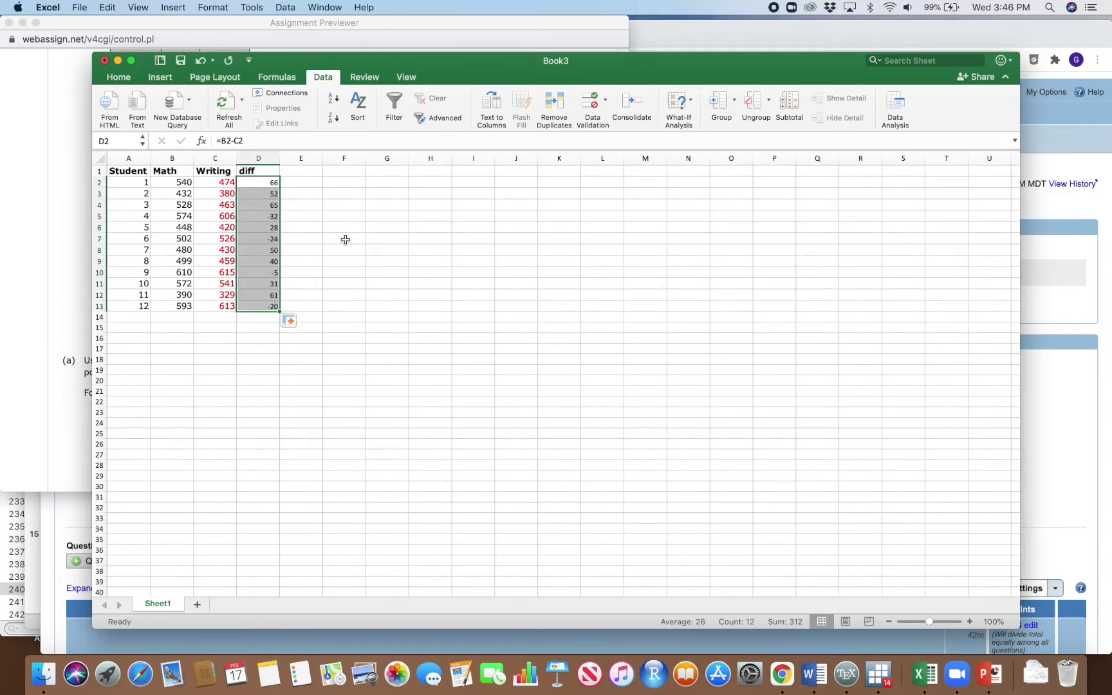
- Label the row beneath the student data "Avg" in cell A14
click(127, 171)
click(139, 158)
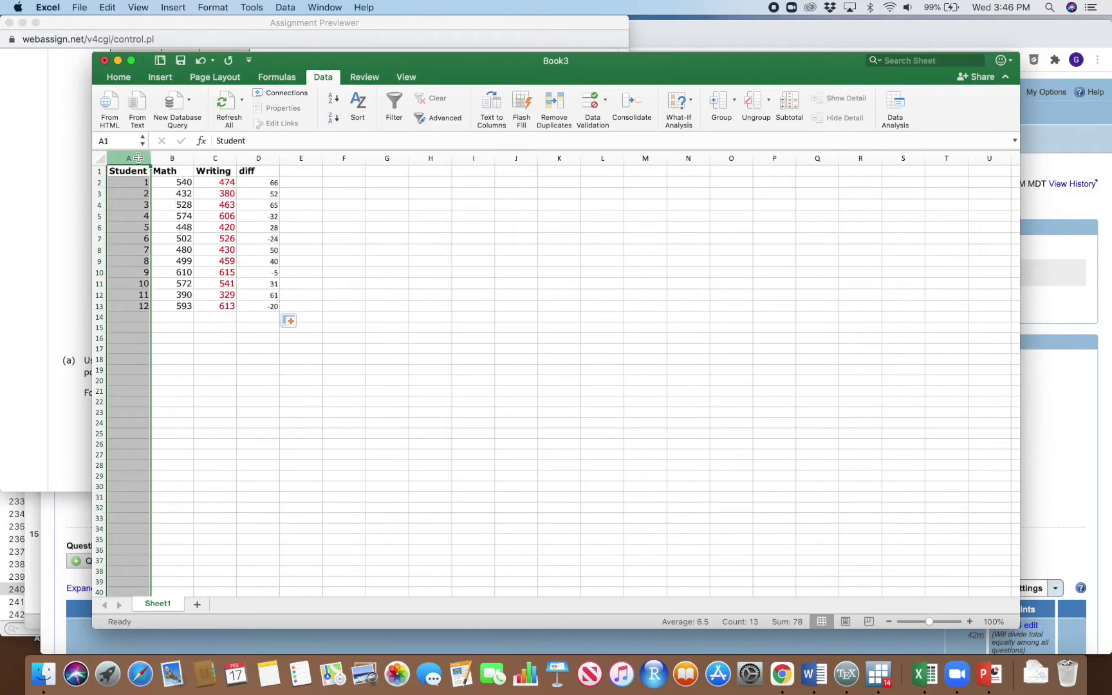
click(380, 294)
click(287, 316)
click(267, 327)
click(150, 320)
text(Avg)
click(212, 423)
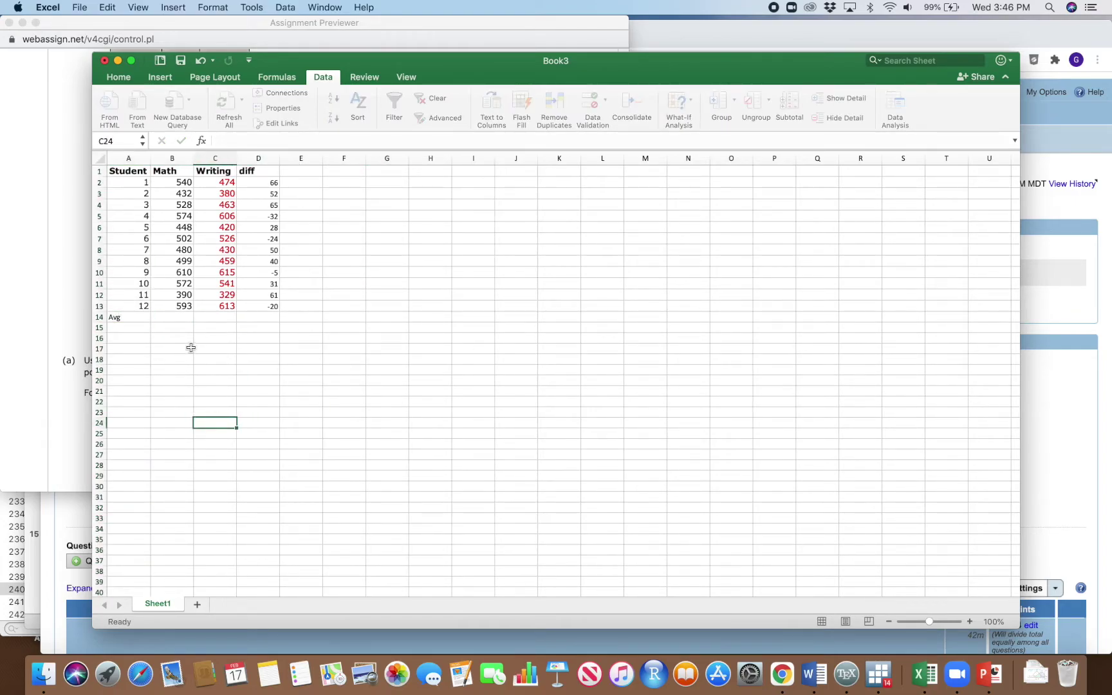
- Compute the mean of the differences in D14 with =AVERAGE(D2:D13)
click(183, 319)
click(274, 320)
text(=)
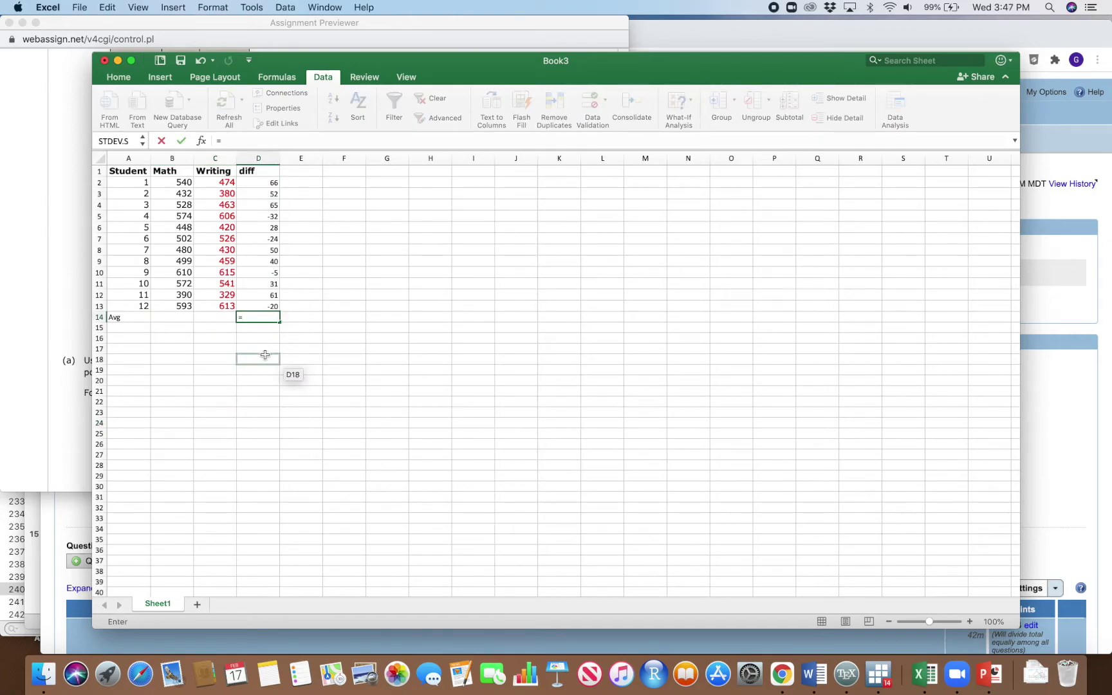
text(avergage)
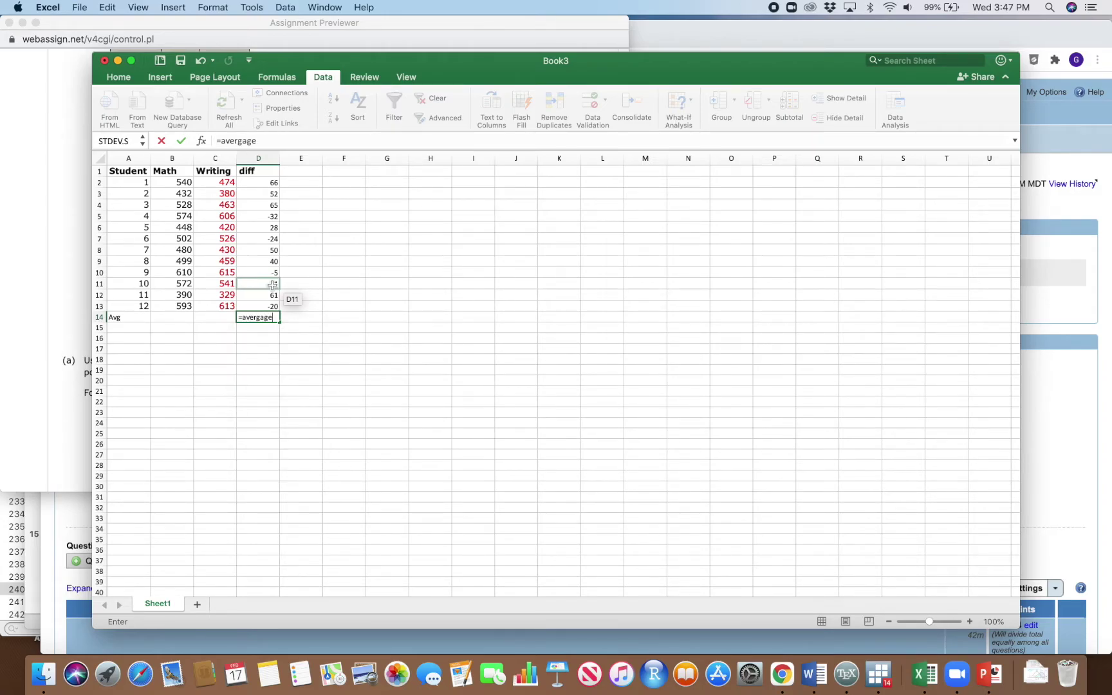
key(BackSpace)
key(BackSpace)
key(BackSpace)
key(BackSpace)
text(a)
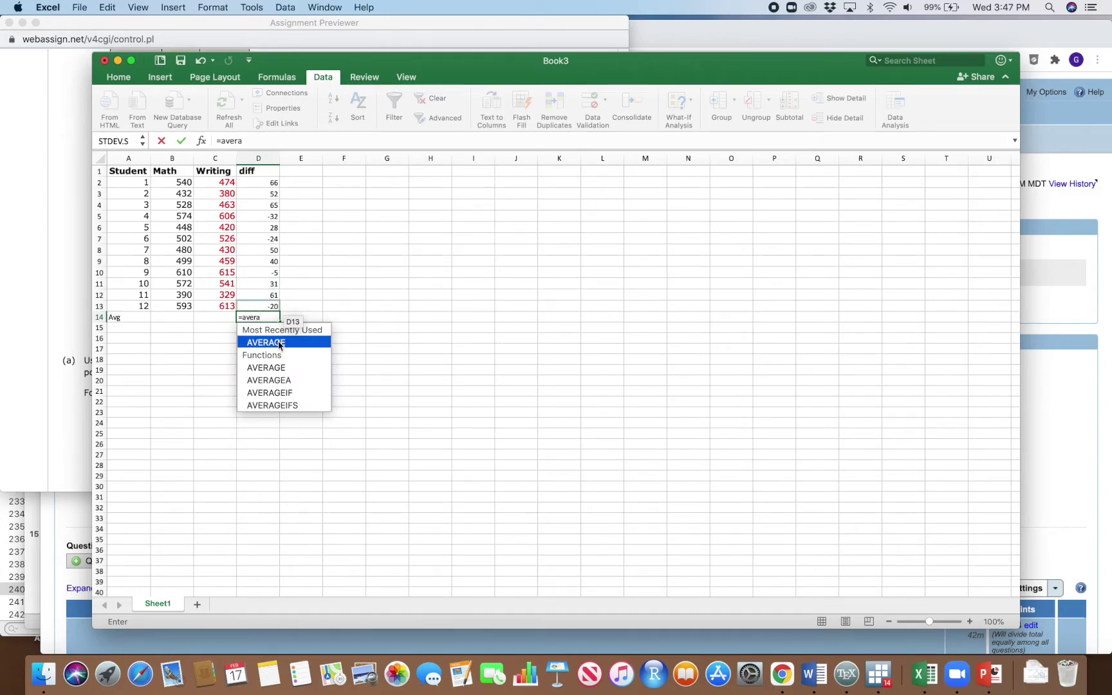
key(Tab)
drag(270, 186, 257, 307)
key(Return)
click(667, 248)
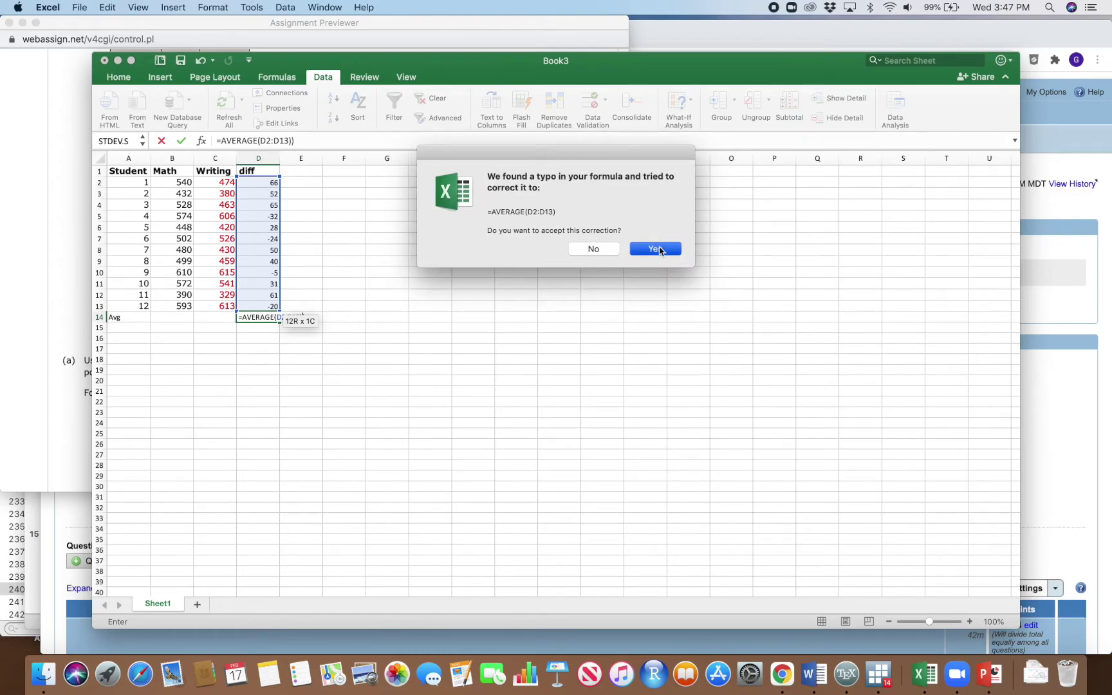
double_click(266, 318)
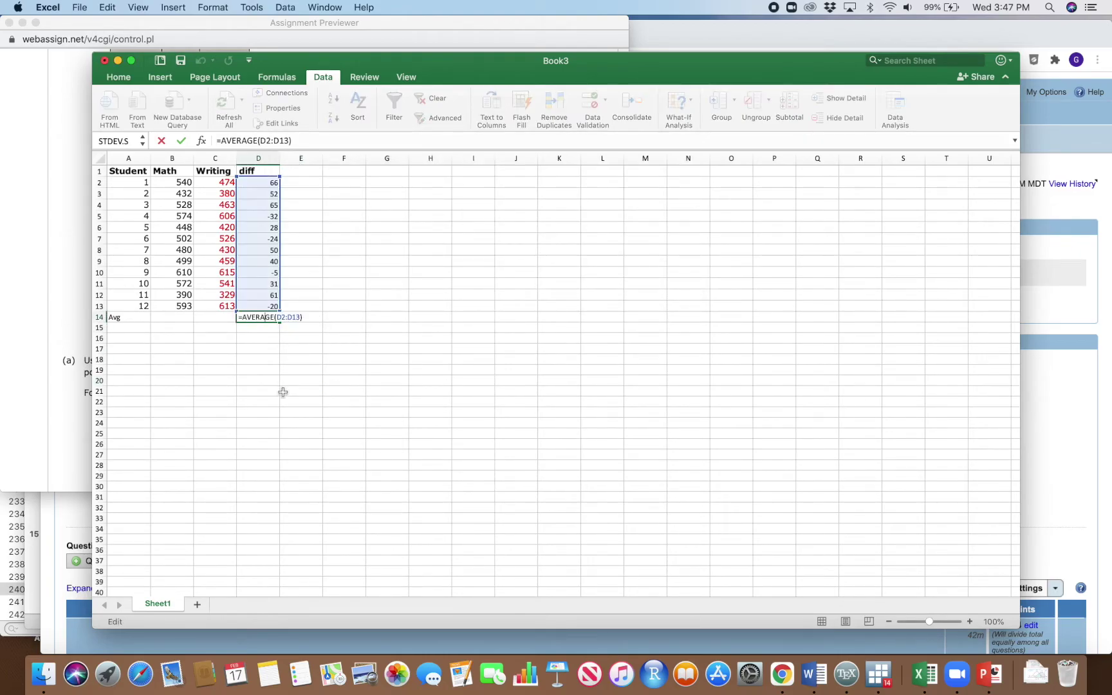
key(Return)
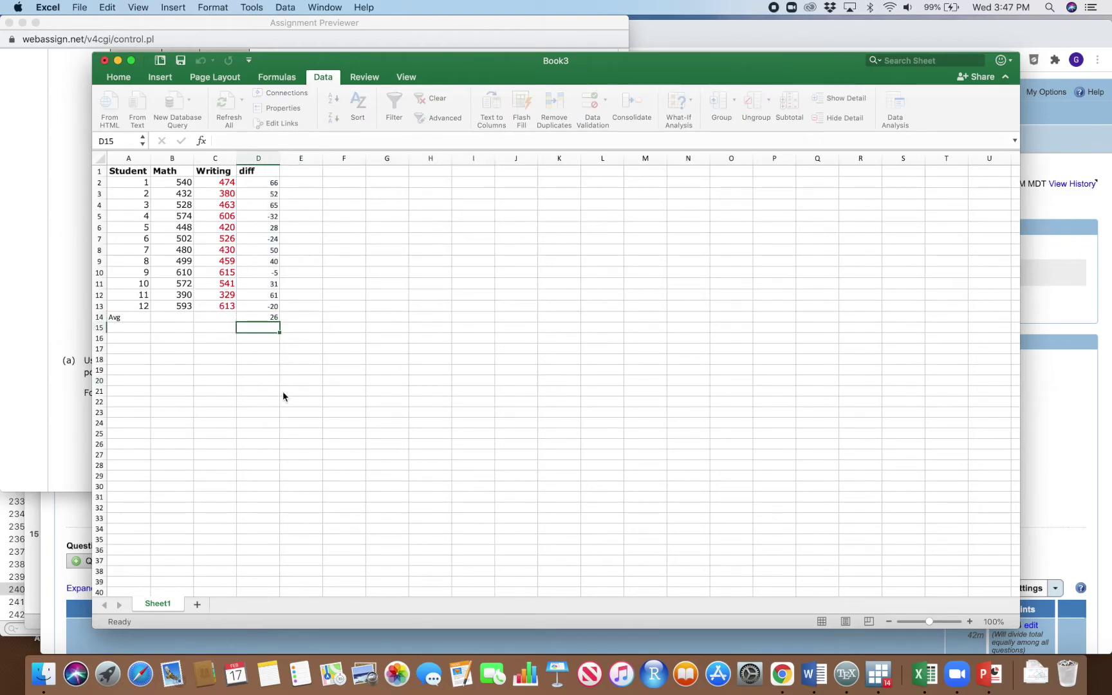
- Average the math scores in B14 over B2:B13, copy the formula to C14 for writing, and check its range
click(260, 380)
click(158, 316)
text(=average()
drag(172, 187, 168, 303)
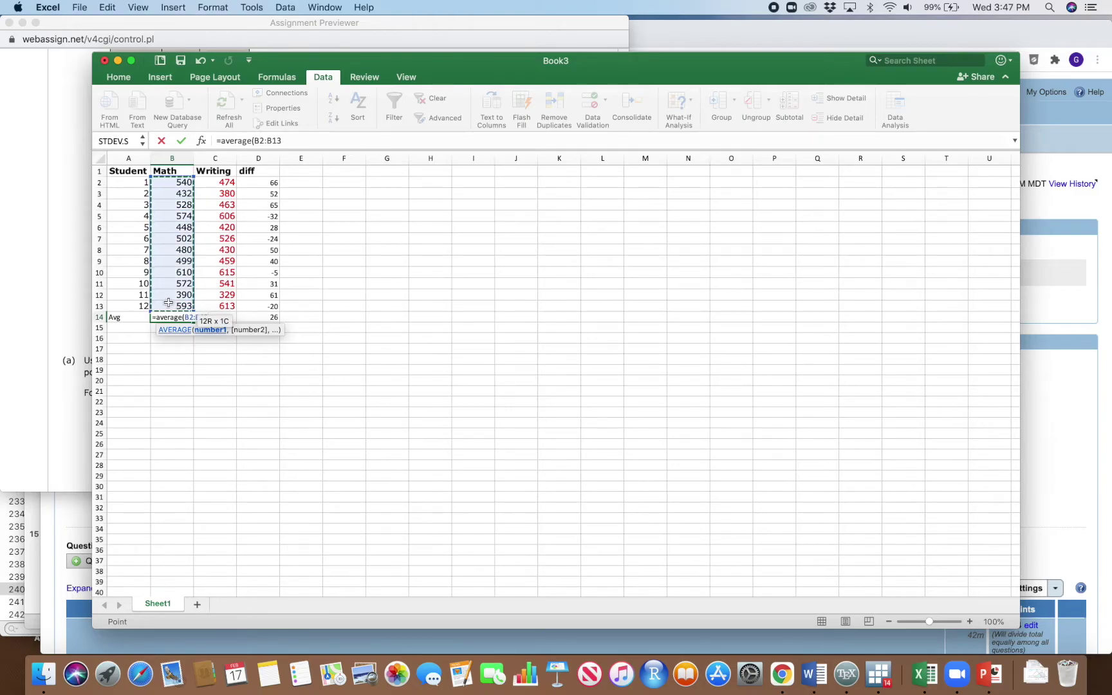
key(Return)
click(190, 320)
drag(191, 319, 232, 320)
click(214, 369)
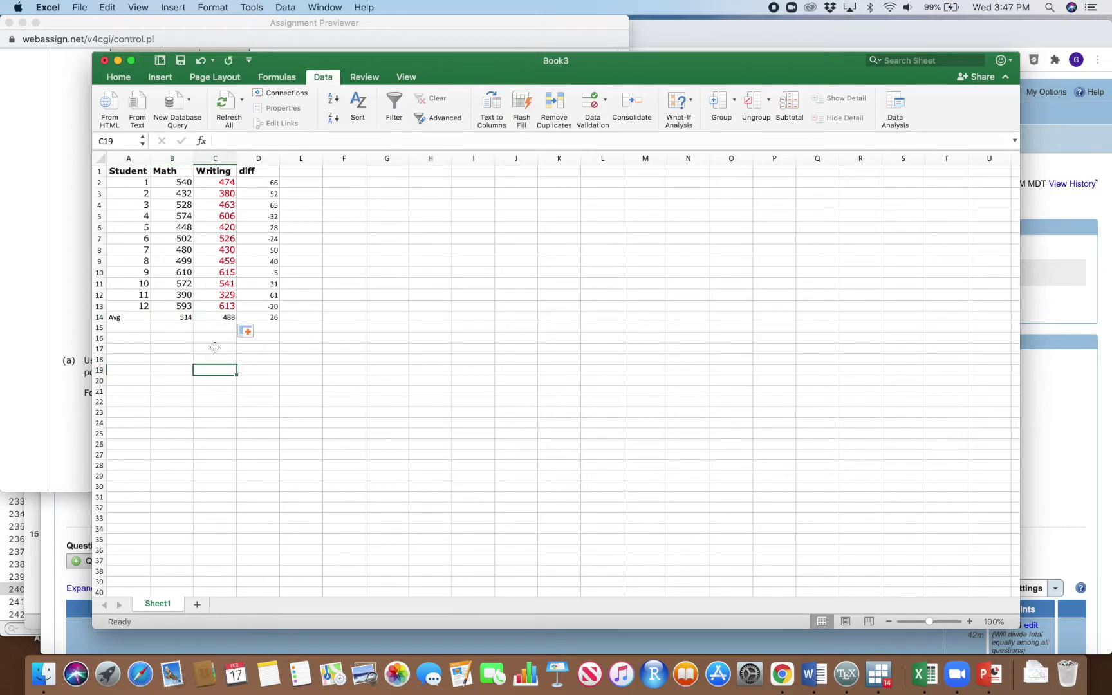
click(216, 319)
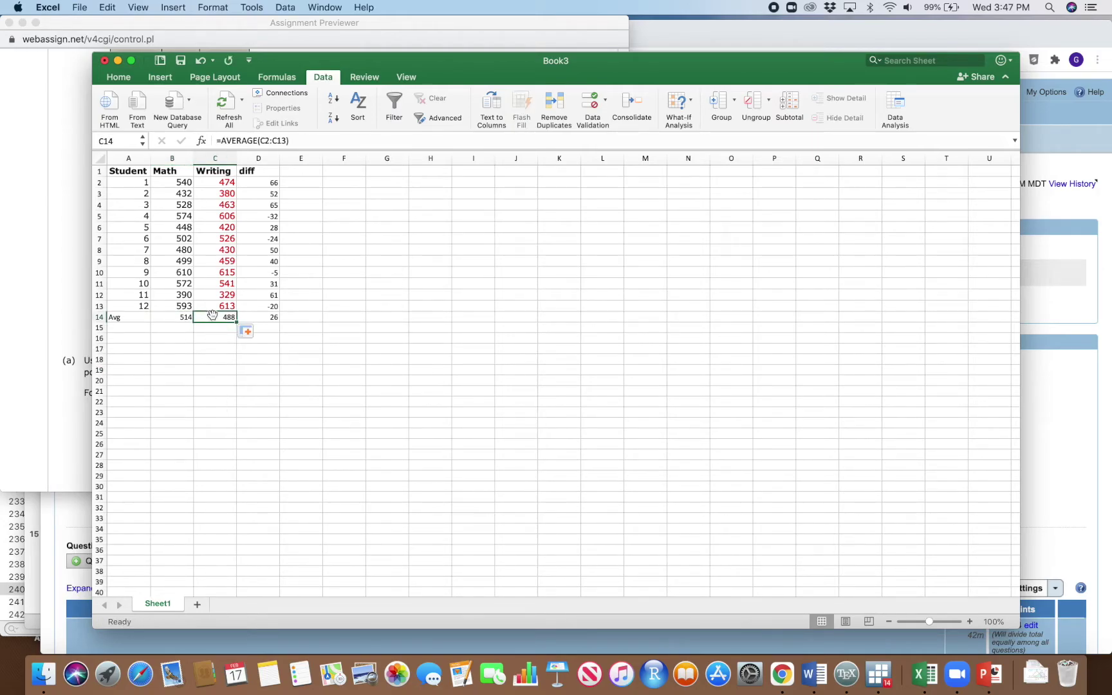
double_click(213, 318)
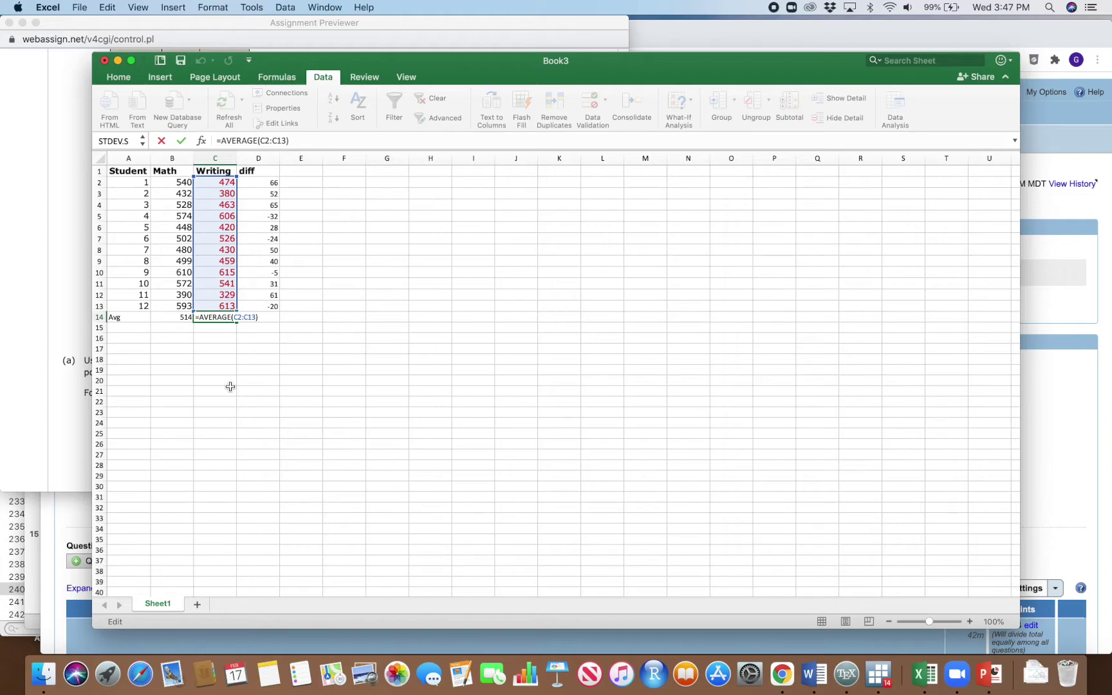
key(Return)
click(196, 368)
- Subtract the two column averages in D15 with =B14-C14 and select it together with D14 for comparison
click(185, 318)
click(256, 329)
text(=)
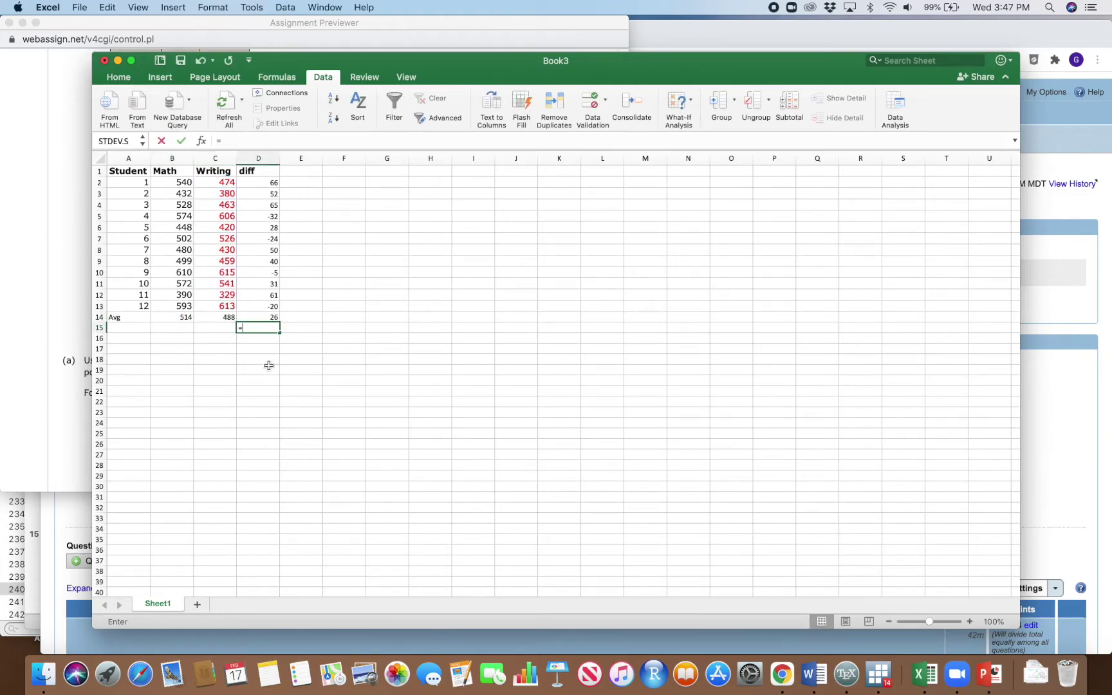
click(188, 320)
text(-)
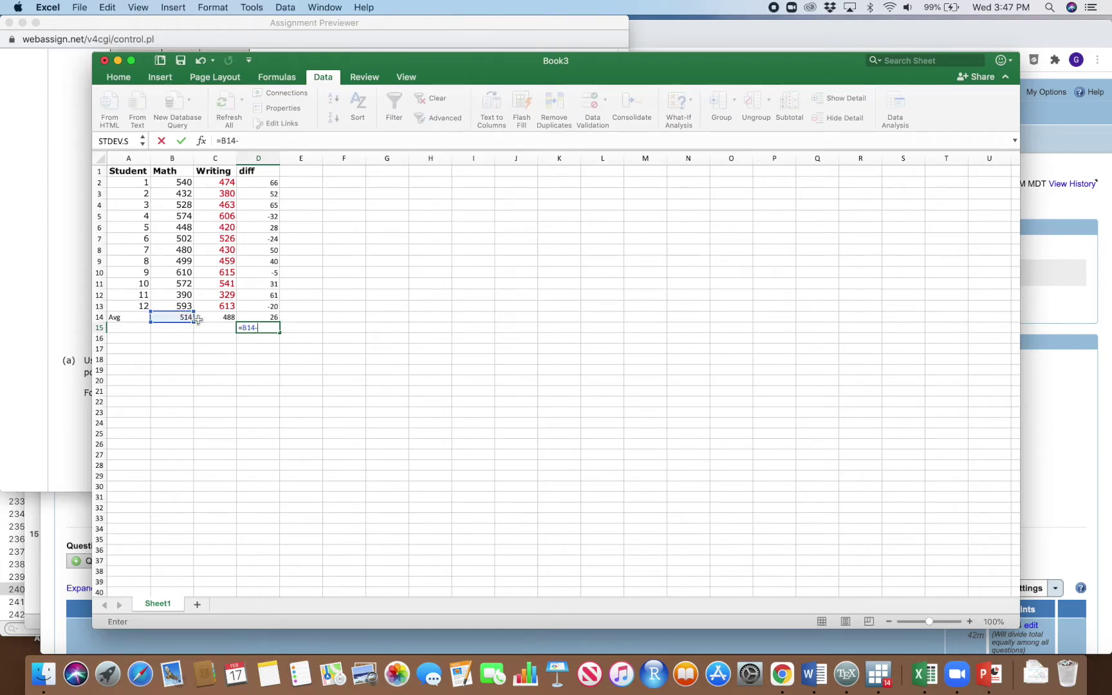
click(224, 318)
key(Return)
click(343, 338)
drag(274, 319, 274, 326)
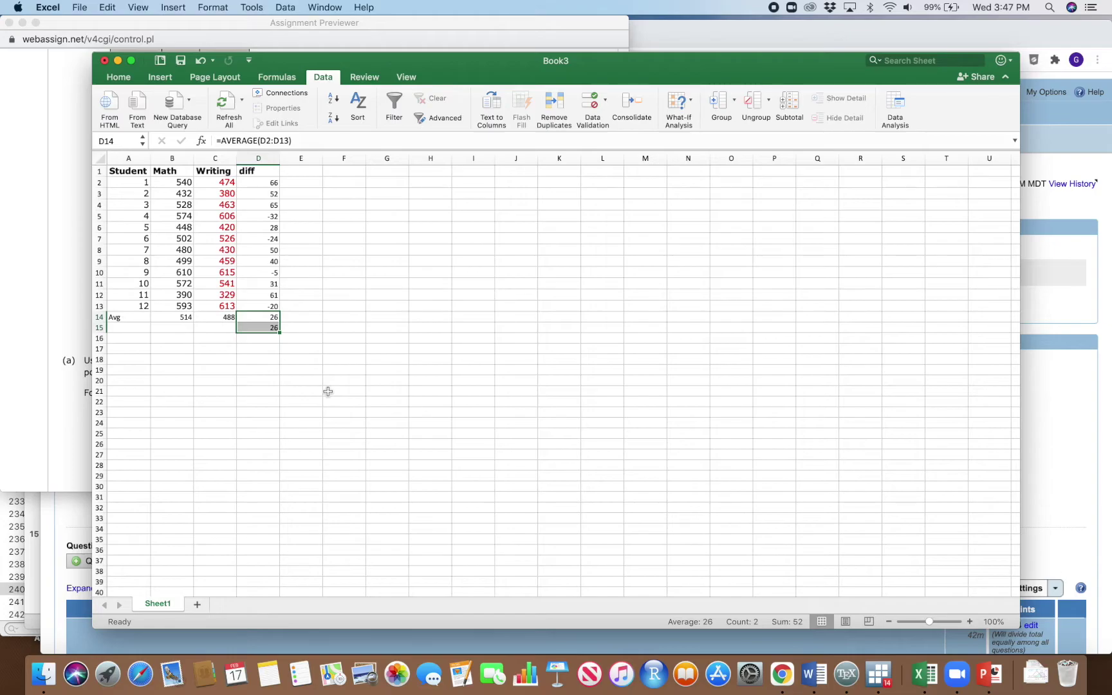
- Inspect the formulas behind the difference of the averages in D15 and the mean of the differences in D14
click(328, 391)
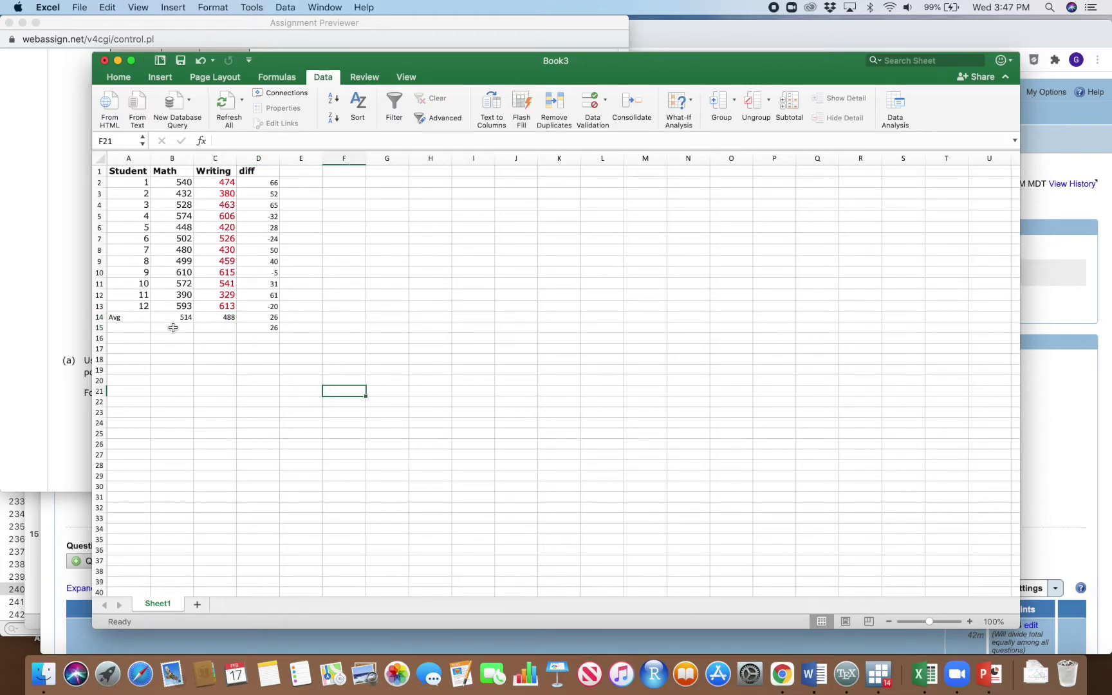
drag(174, 318, 225, 318)
double_click(264, 328)
key(Return)
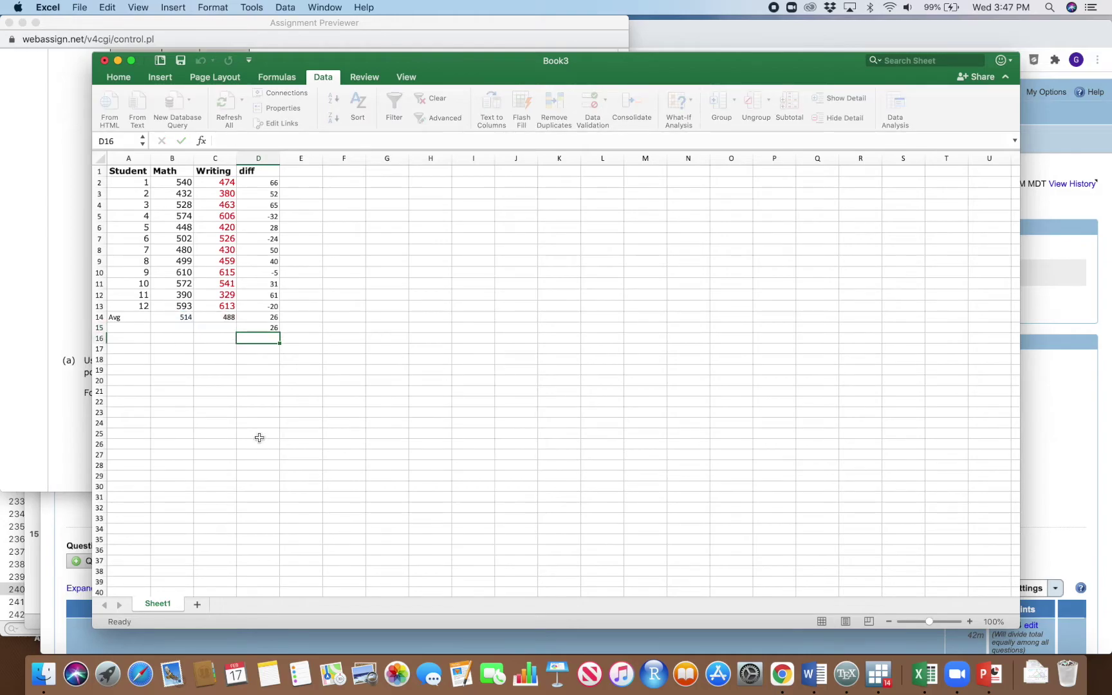
click(258, 412)
double_click(274, 318)
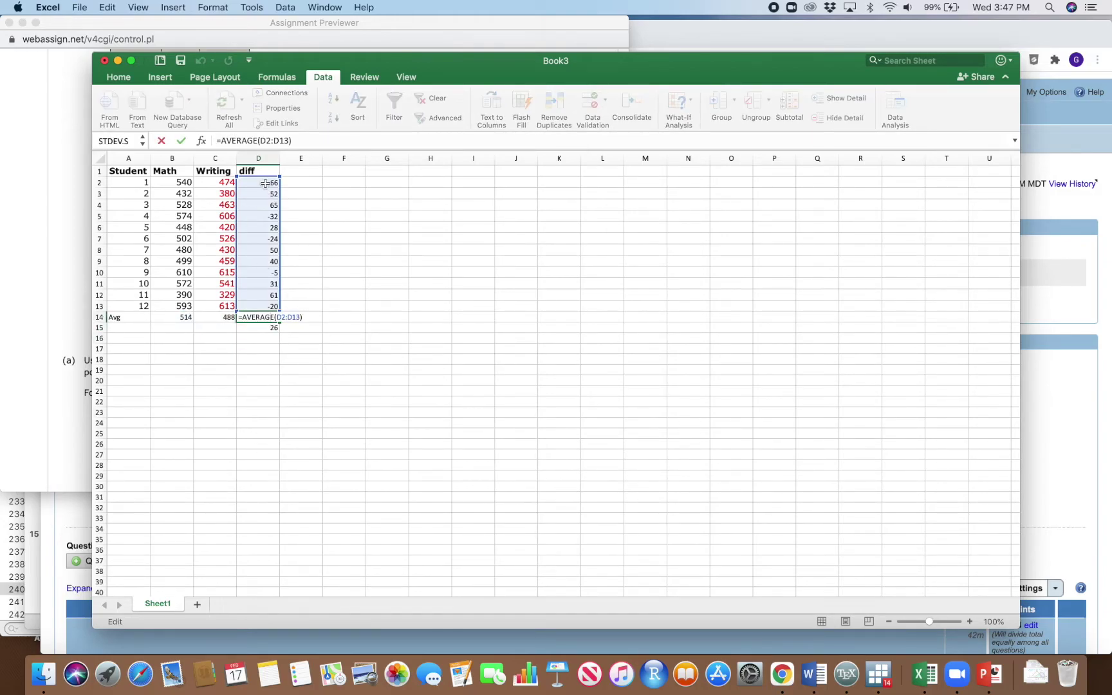
key(Return)
- Clear the difference of the two averages from cell D15
click(263, 392)
click(251, 398)
click(258, 329)
key(Delete)
click(295, 381)
key(super+z)
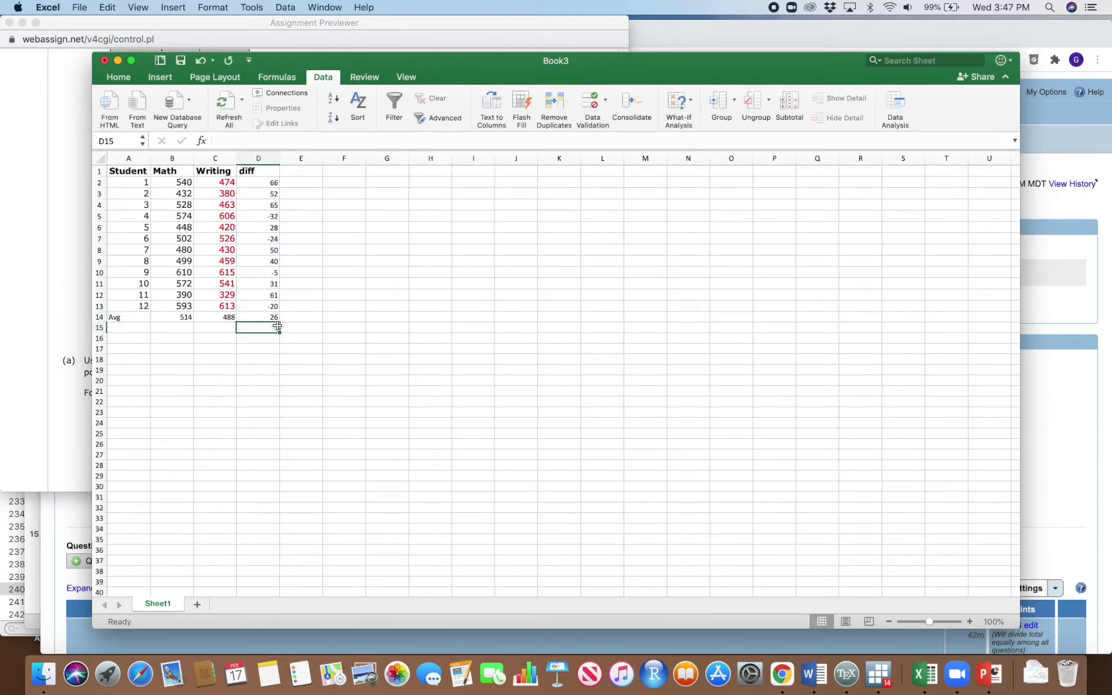
- Review the averages in row 14 and check the range used by the mean difference formula in D14
click(236, 316)
click(176, 320)
click(243, 320)
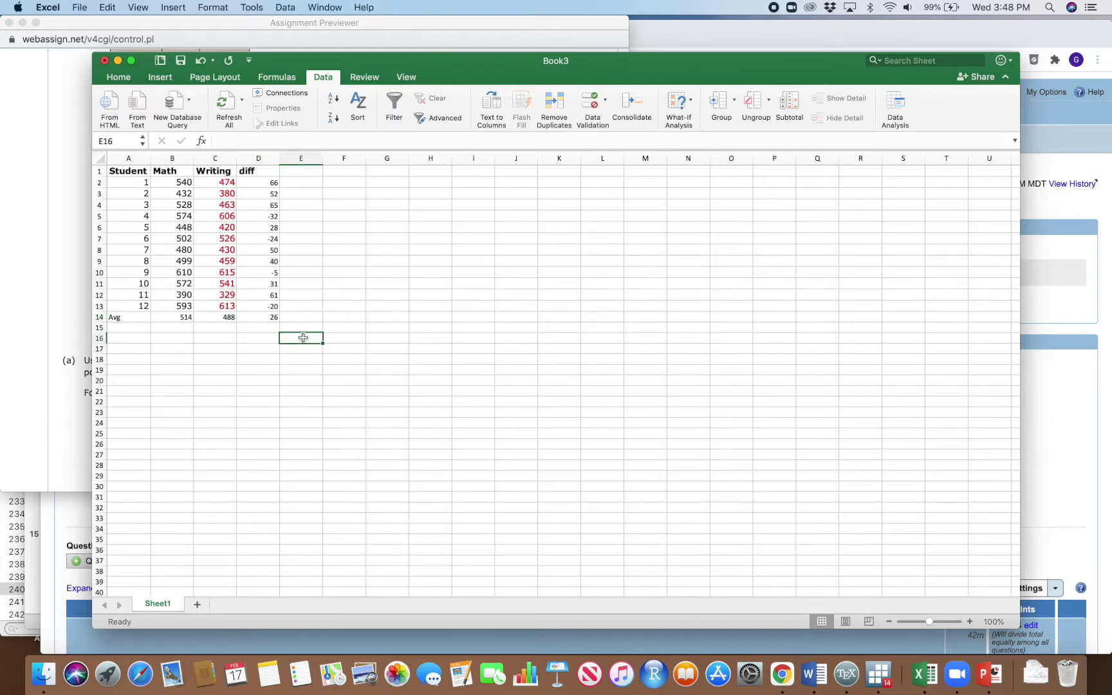
double_click(277, 317)
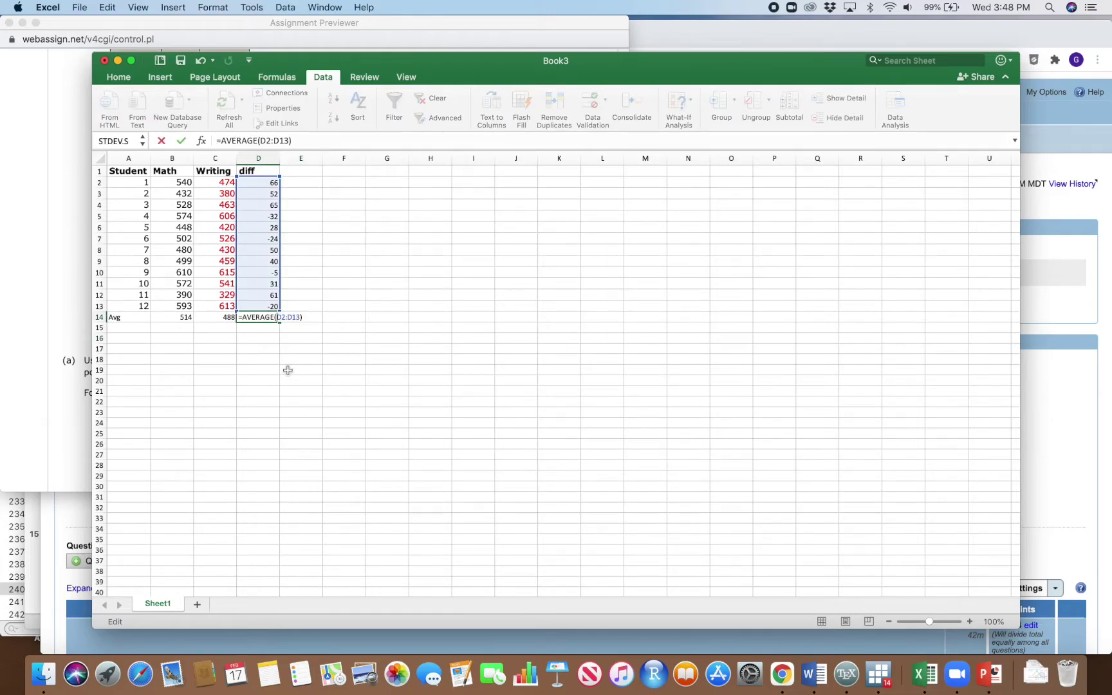
key(Return)
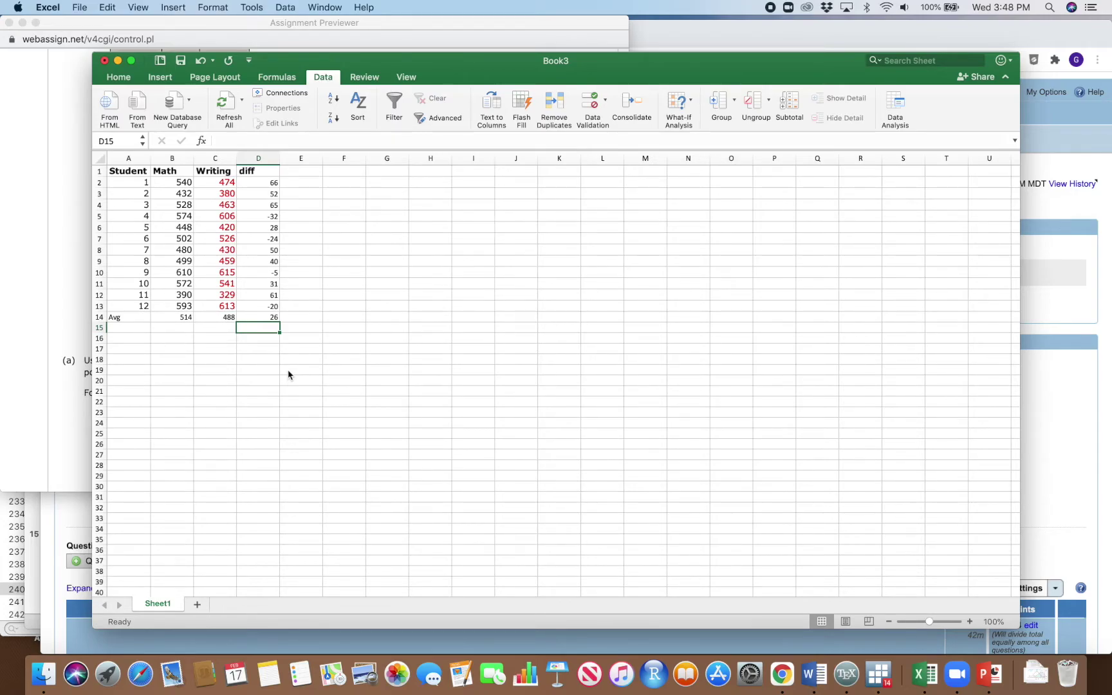
- Make the three averages in B14:D14 bold
click(332, 349)
drag(178, 318, 273, 320)
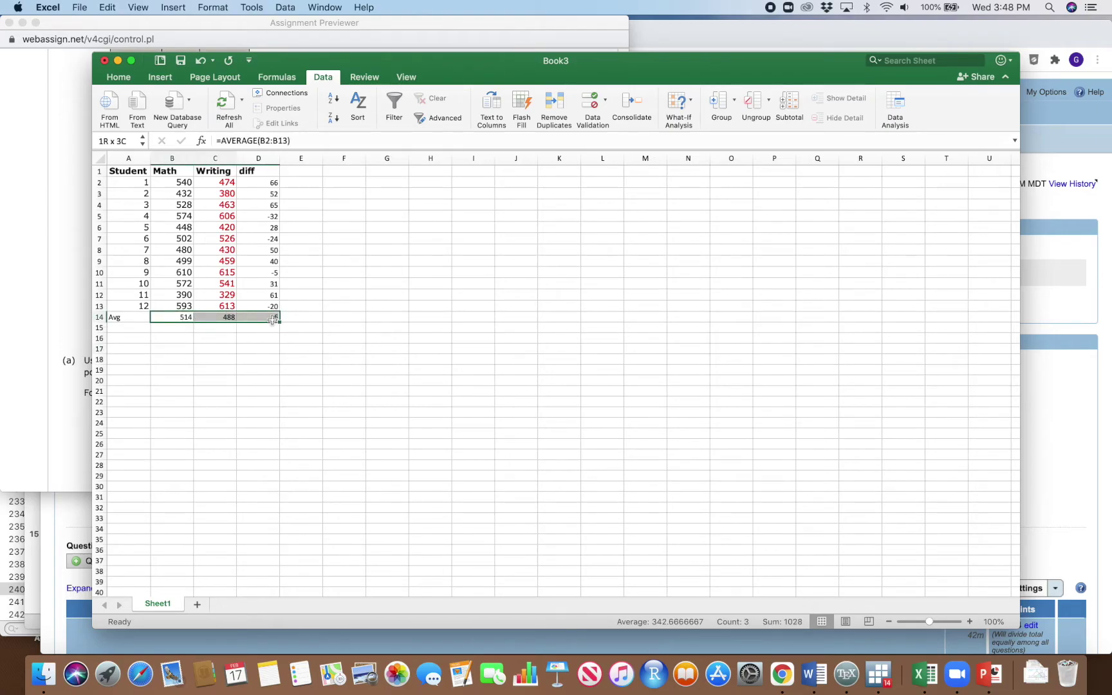
click(119, 77)
click(197, 118)
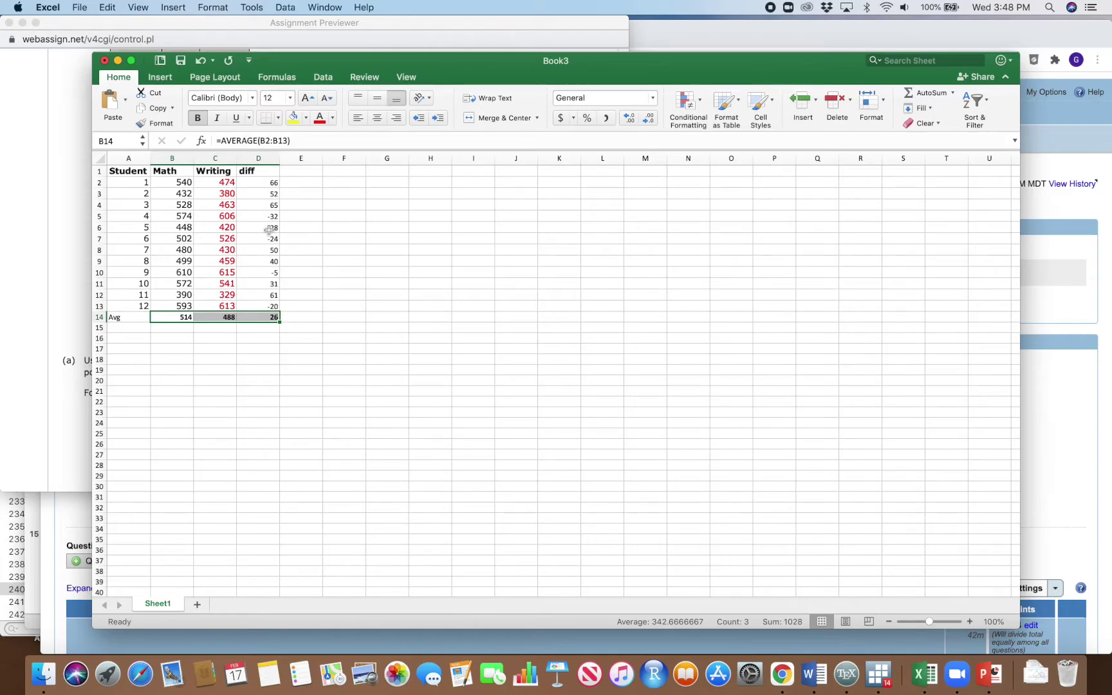
double_click(329, 271)
click(381, 230)
click(335, 268)
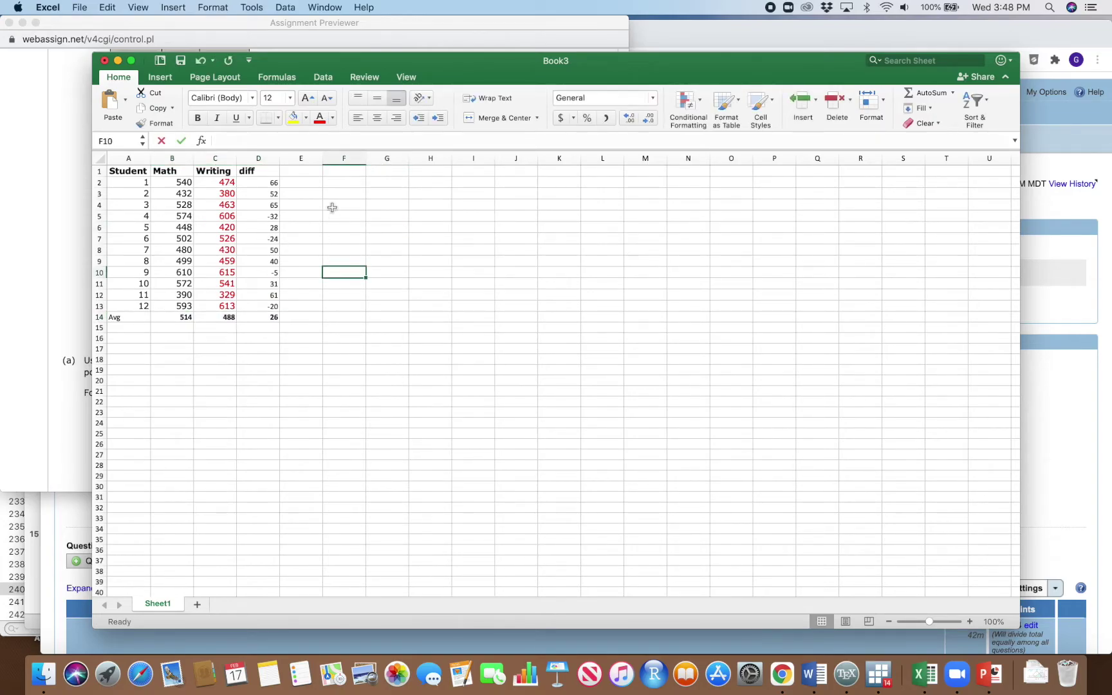
- Switch to the WebAssign assignment preview and choose the hypotheses H0: μd = 0, Ha: μd ≠ 0 in part (a)
drag(273, 183, 274, 308)
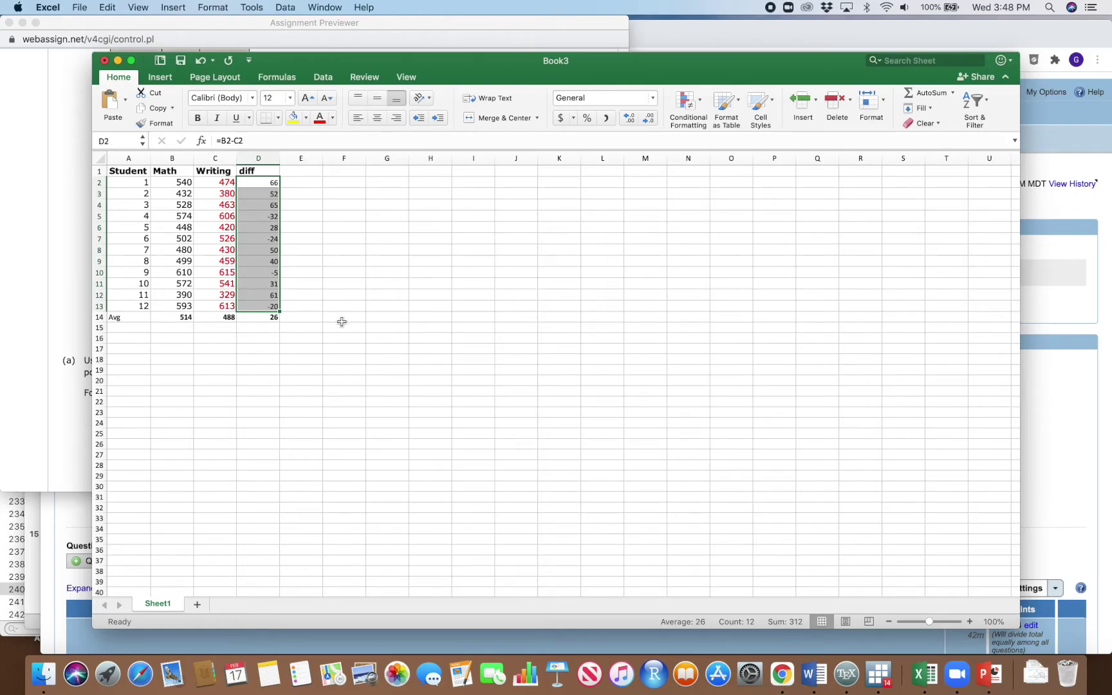
key(ctrl+Up)
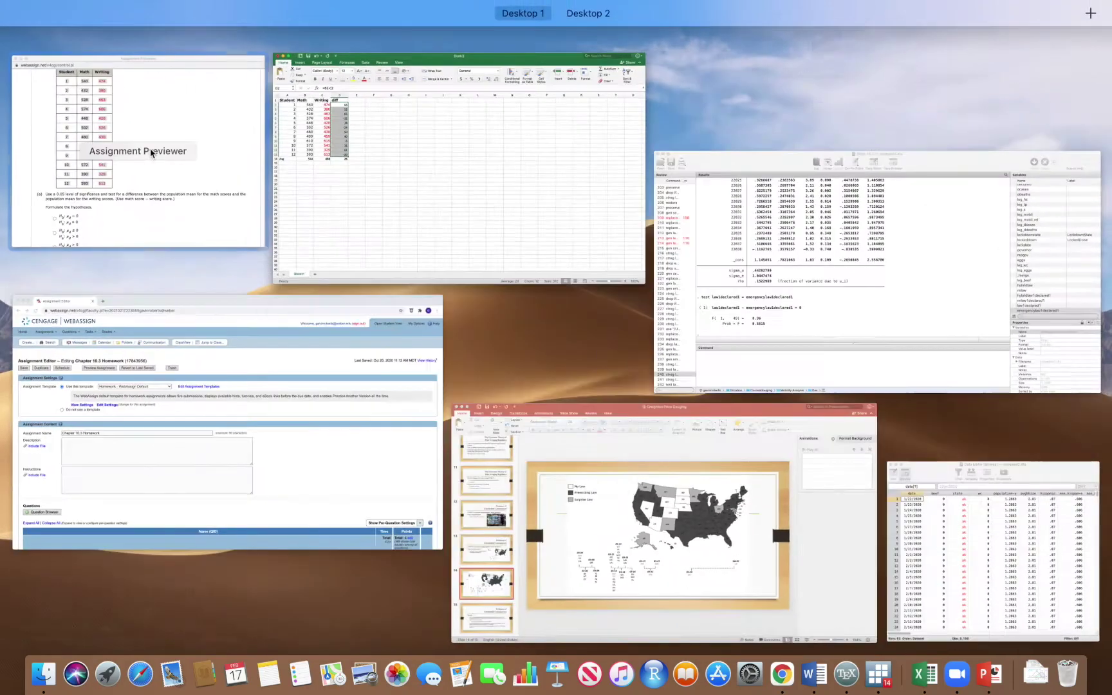
click(152, 149)
scroll(431, 317, down, 5)
scroll(432, 316, down, 2)
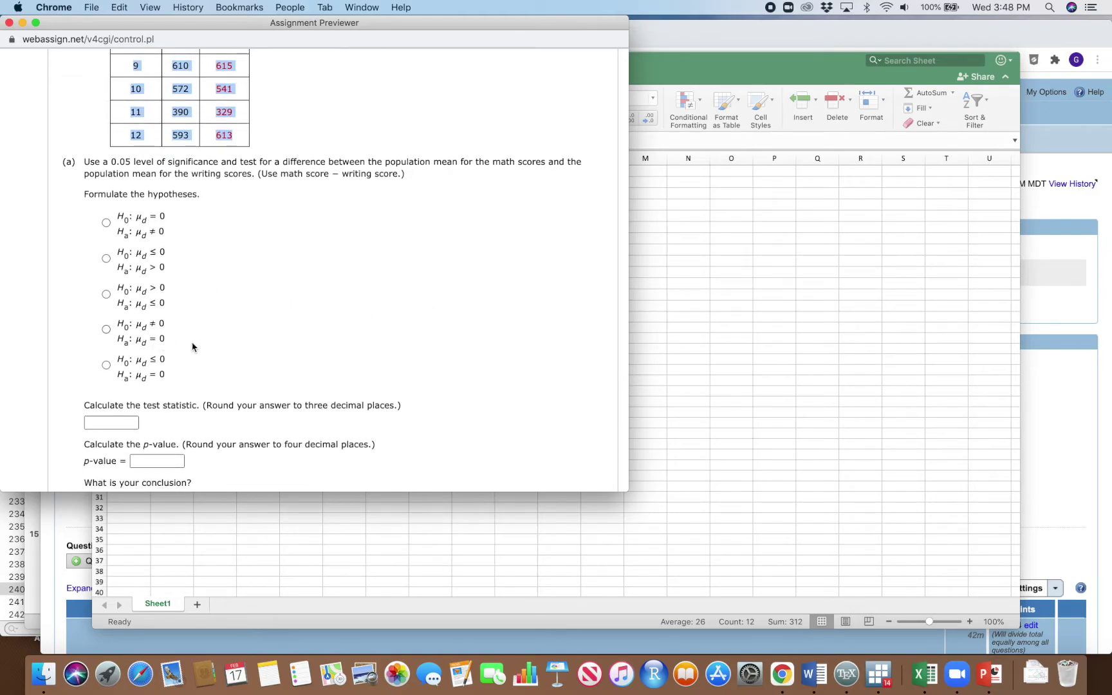
scroll(158, 325, up, 1)
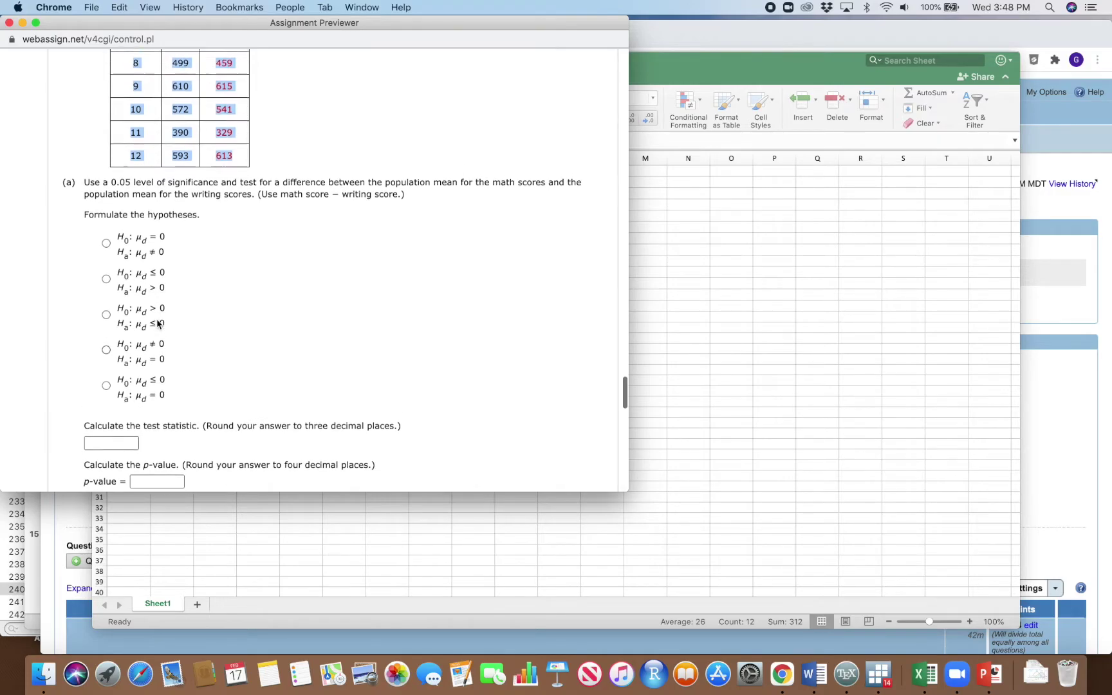
click(107, 246)
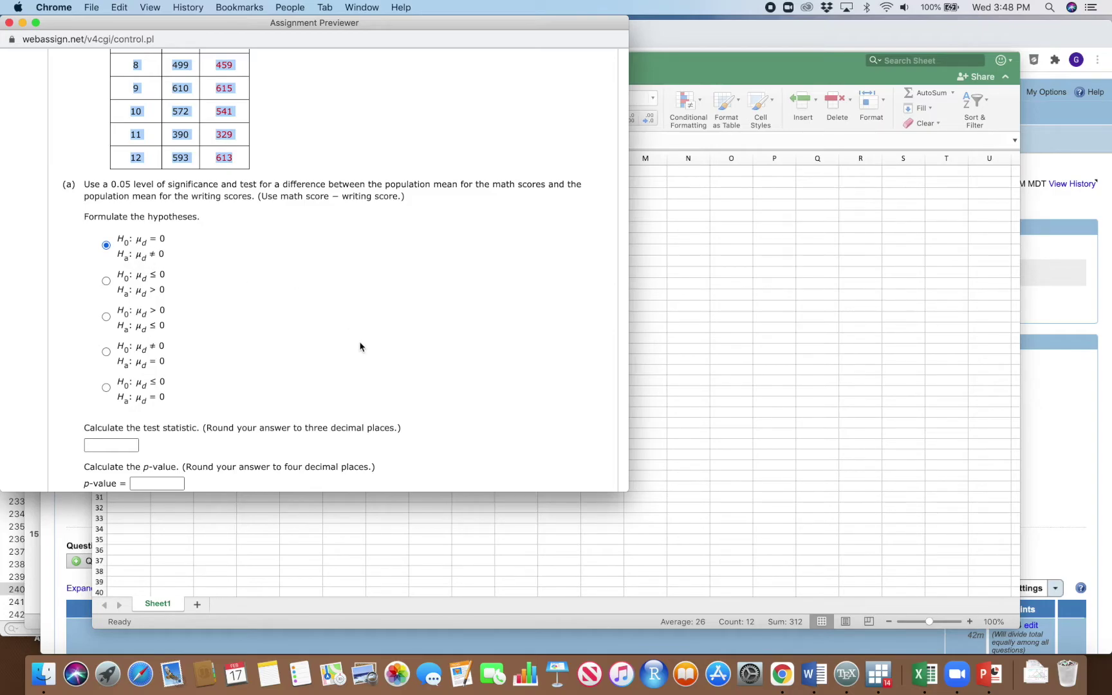
- Switch back to the Excel workbook and review the differences in D2:D13 and the student numbers in A2:A13
key(ctrl+Up)
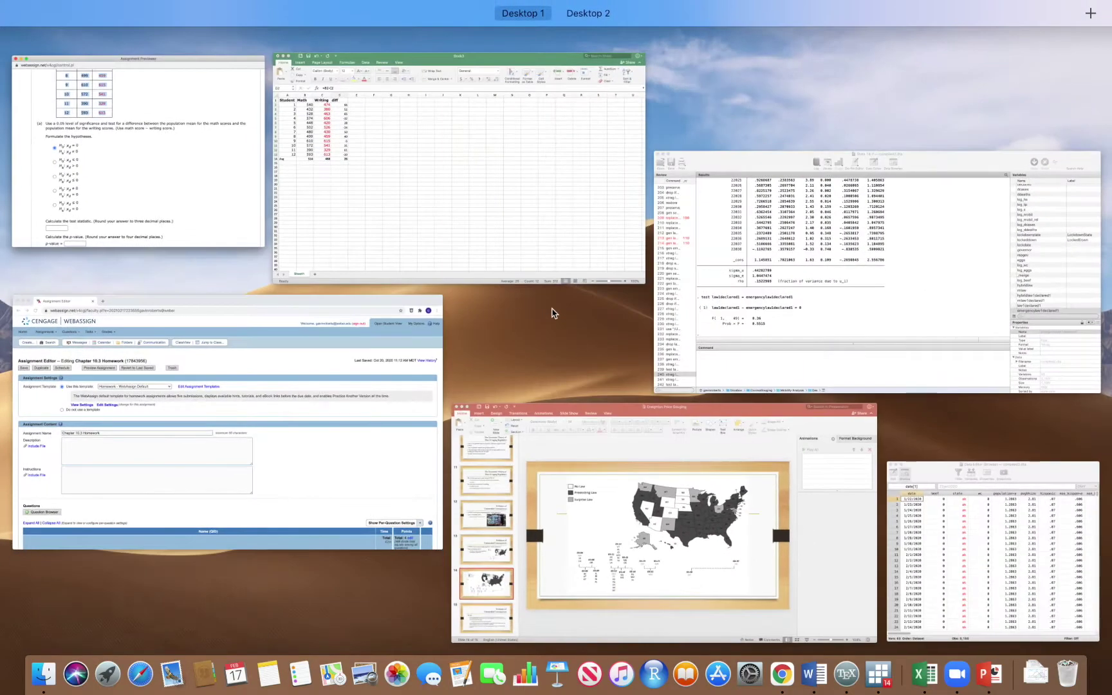
click(551, 266)
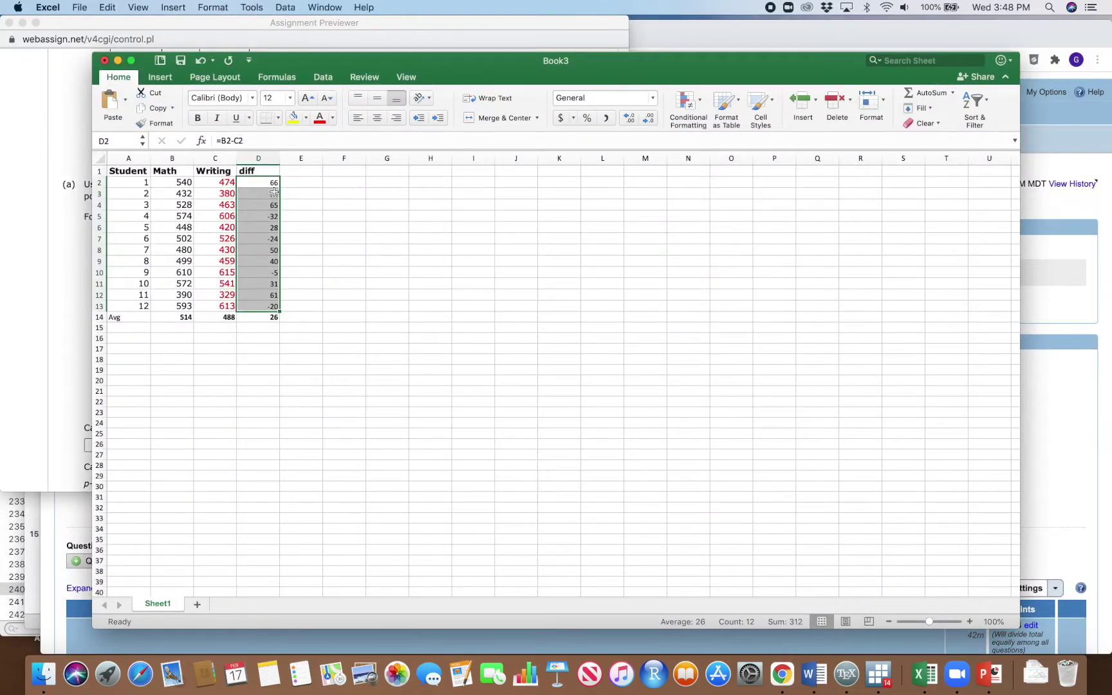
click(322, 197)
drag(273, 183, 273, 306)
drag(119, 184, 129, 307)
click(343, 301)
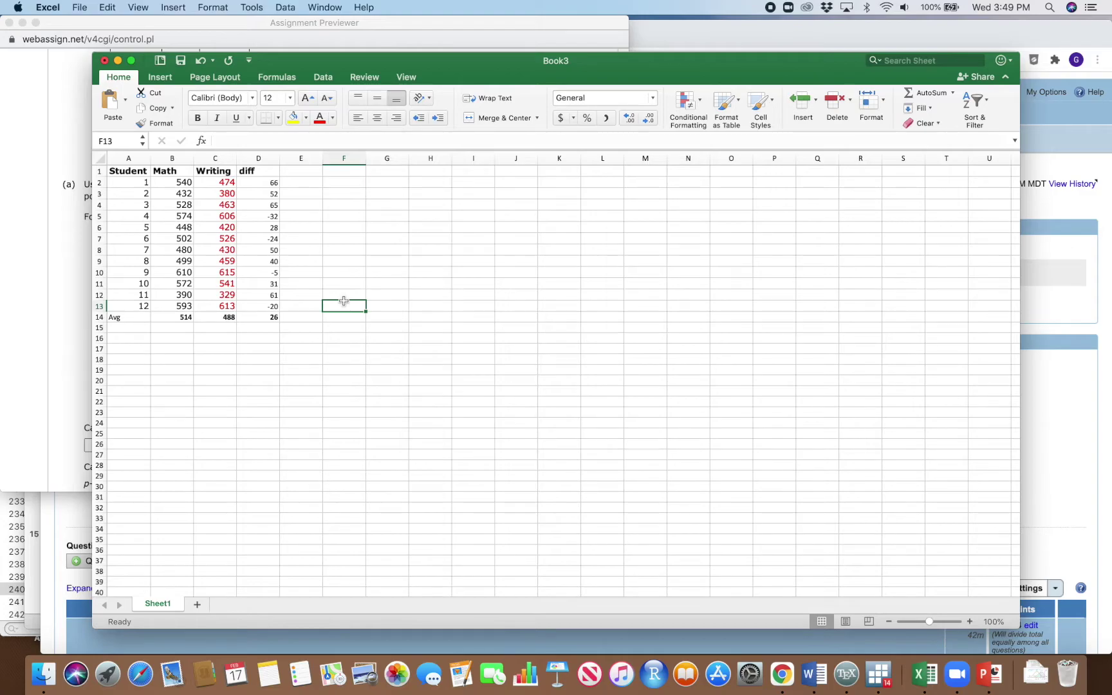
- Enter the labels "sds", "n" and "se" in cells F2 to F4
click(353, 182)
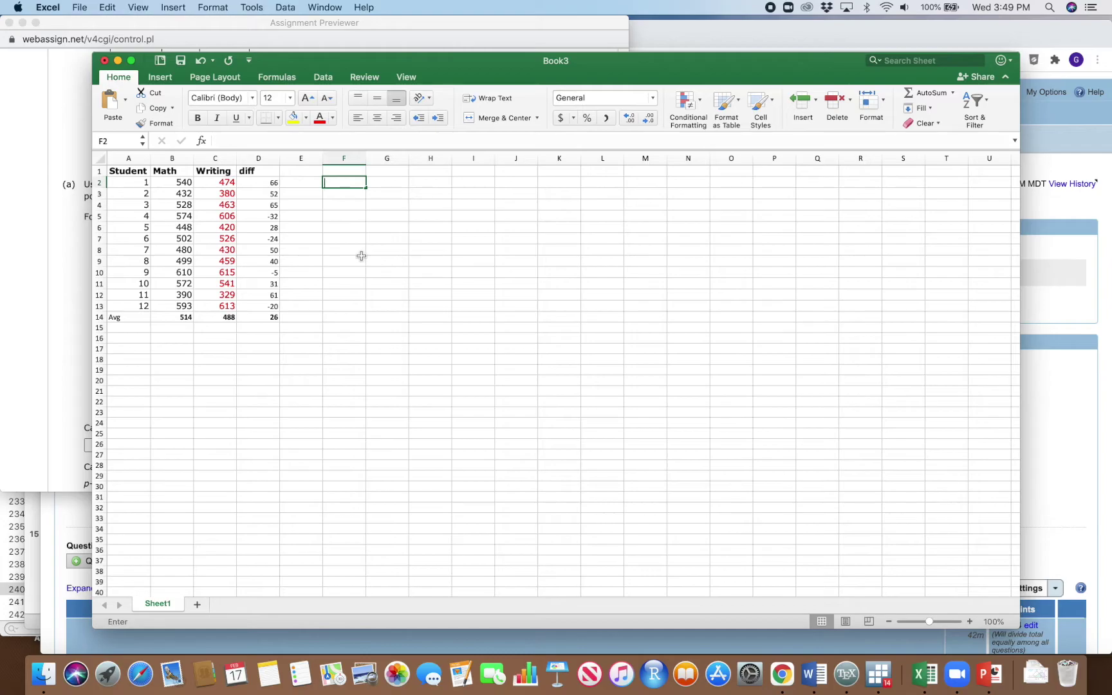
text(sds)
key(Return)
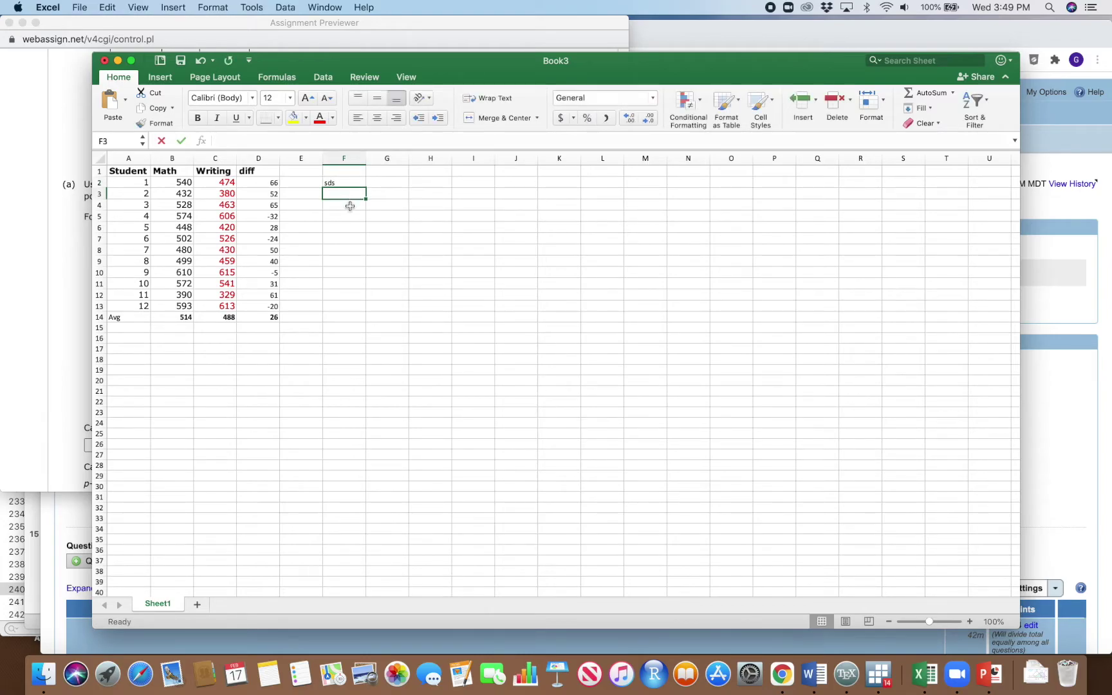
text(n)
key(Return)
text(se)
key(Return)
- Label cell F6 "t-statistic", leaving one blank row beneath the "se" label
click(344, 227)
text(t-sta)
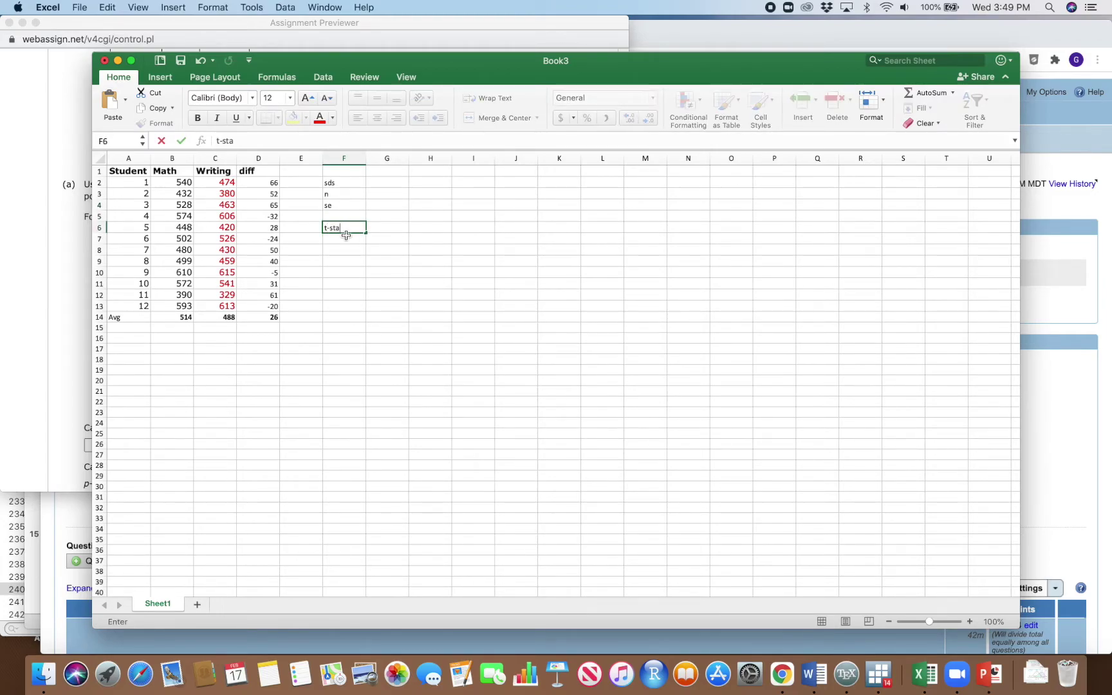
text(tistic)
click(344, 283)
- Enter the labels "p>t" in F8 and "p-value" in F9
click(344, 249)
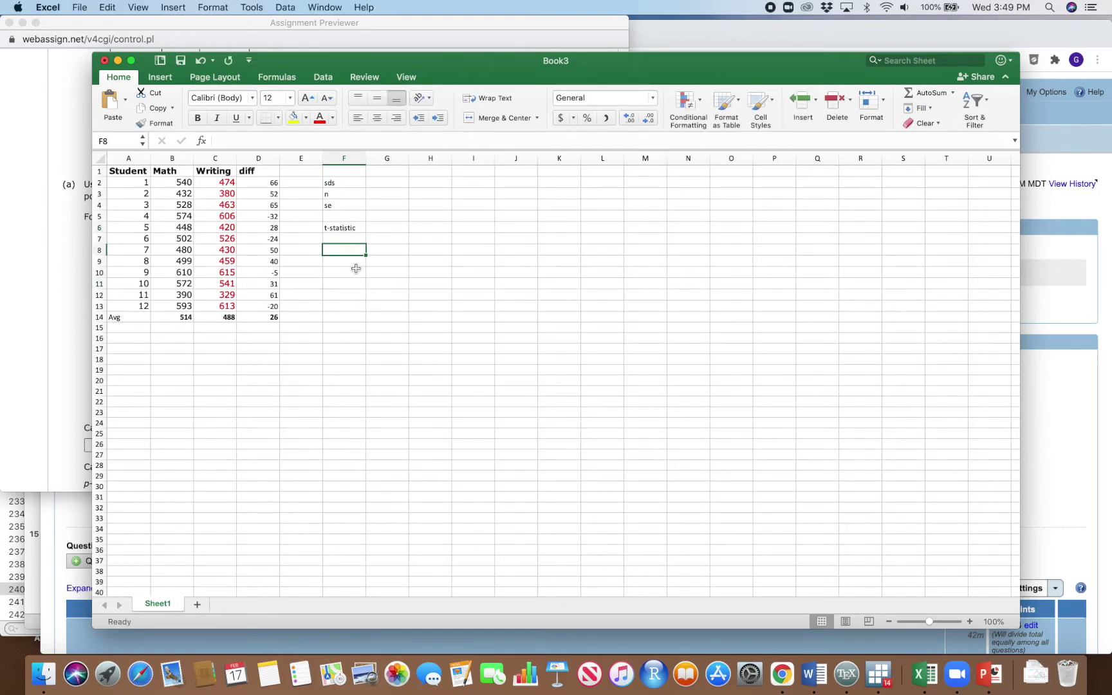
text(p>t)
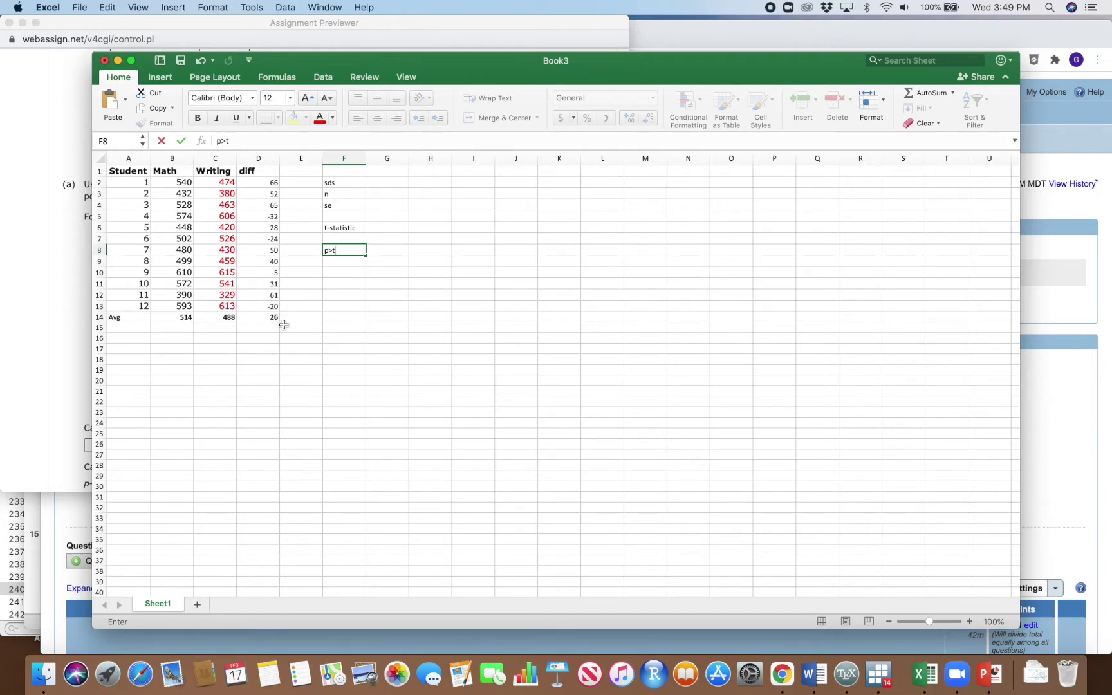
click(339, 306)
click(336, 270)
click(337, 263)
text(p-value)
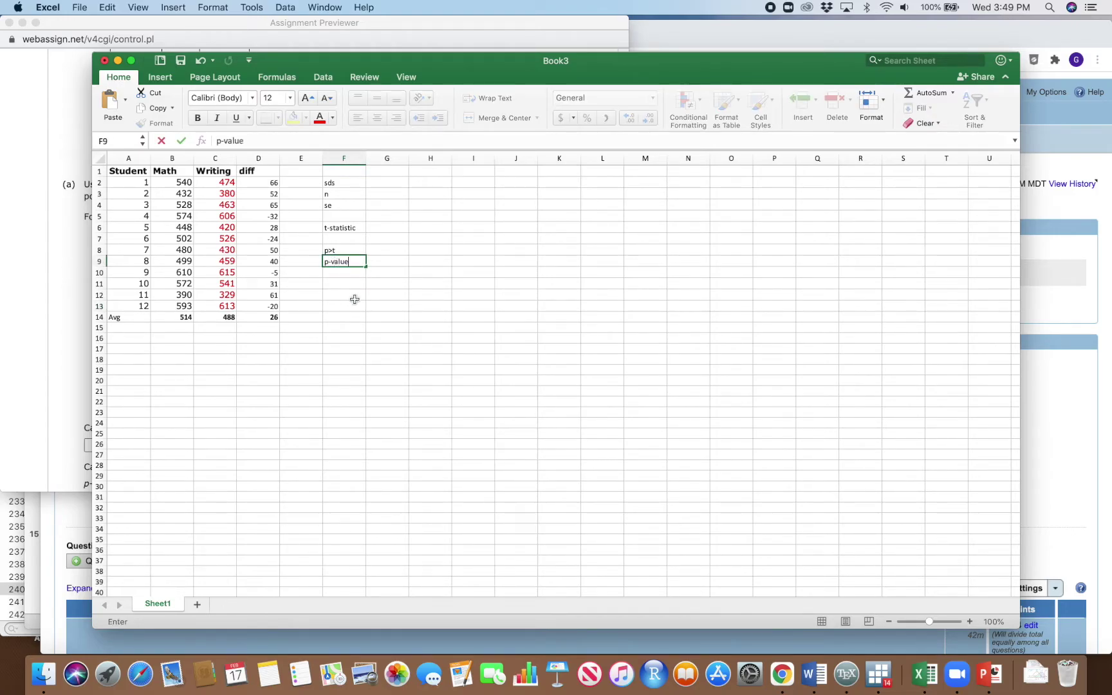
click(347, 299)
click(370, 260)
click(364, 252)
click(373, 253)
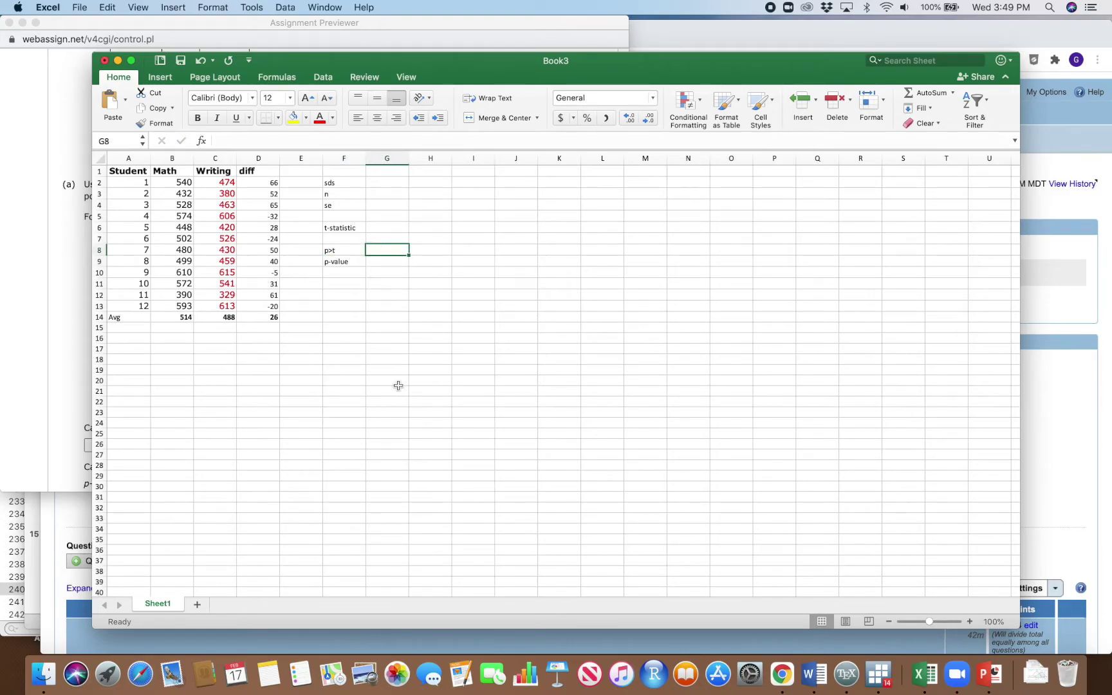
- Compute the sample standard deviation of the differences in G2 using STDEV.S over D2:D13
click(369, 184)
text(=stdev.,)
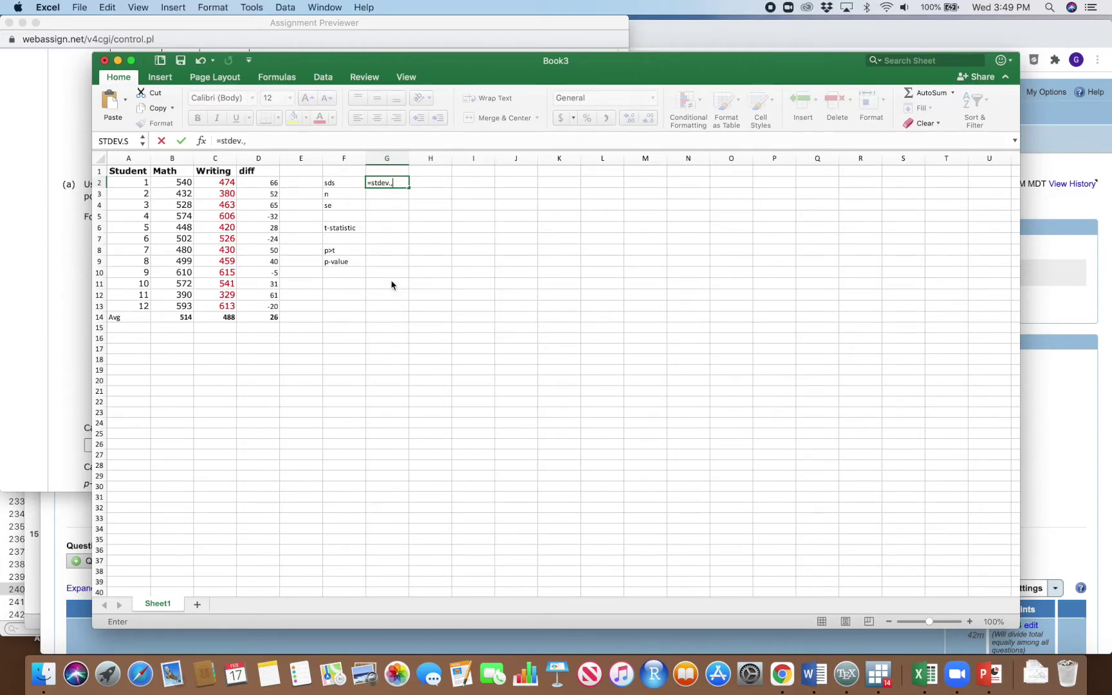
key(BackSpace)
text(s))
key(BackSpace)
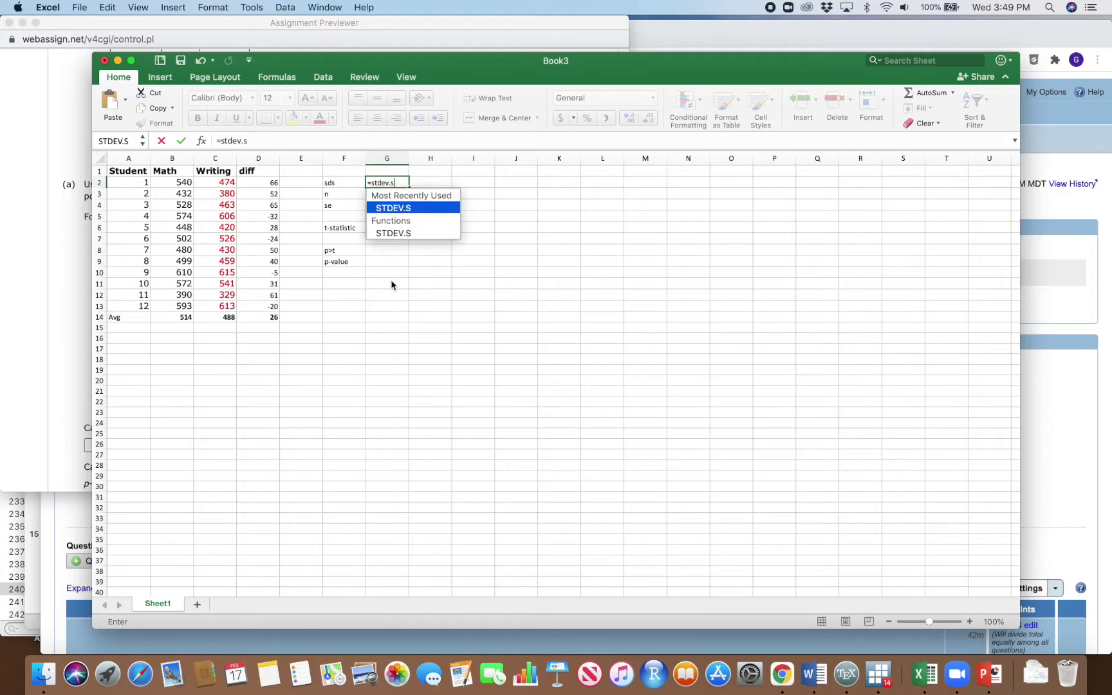
text(()
drag(258, 182, 260, 301)
key(Return)
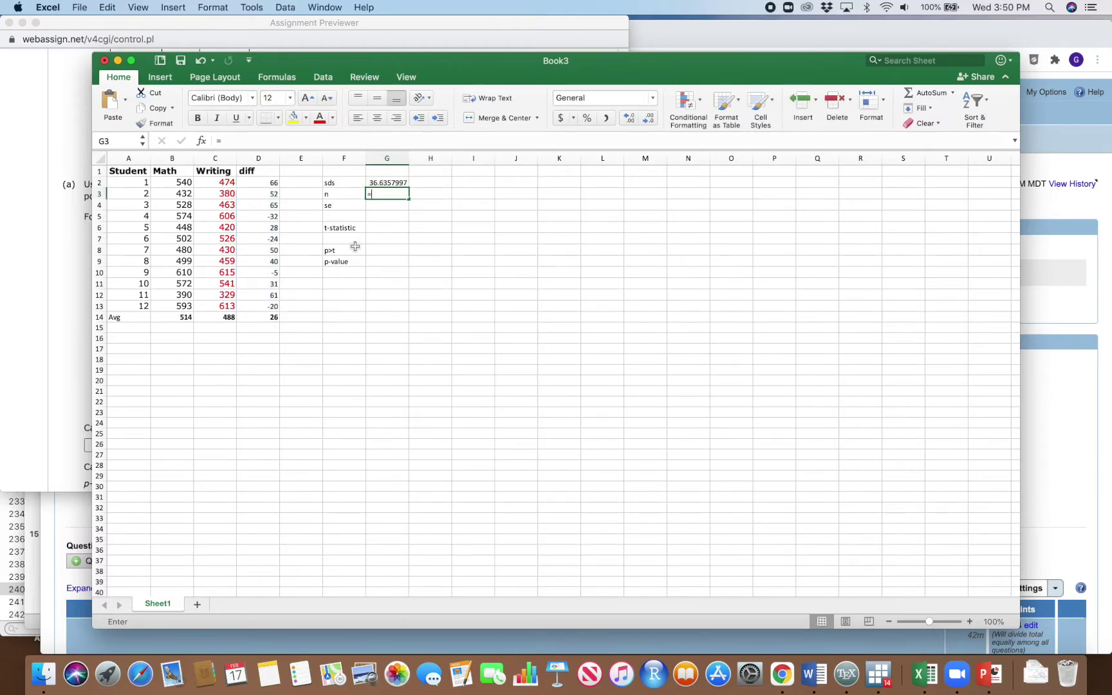
- Count the paired differences in G3 using COUNT over D2:D13
text(=count()
drag(258, 183, 269, 309)
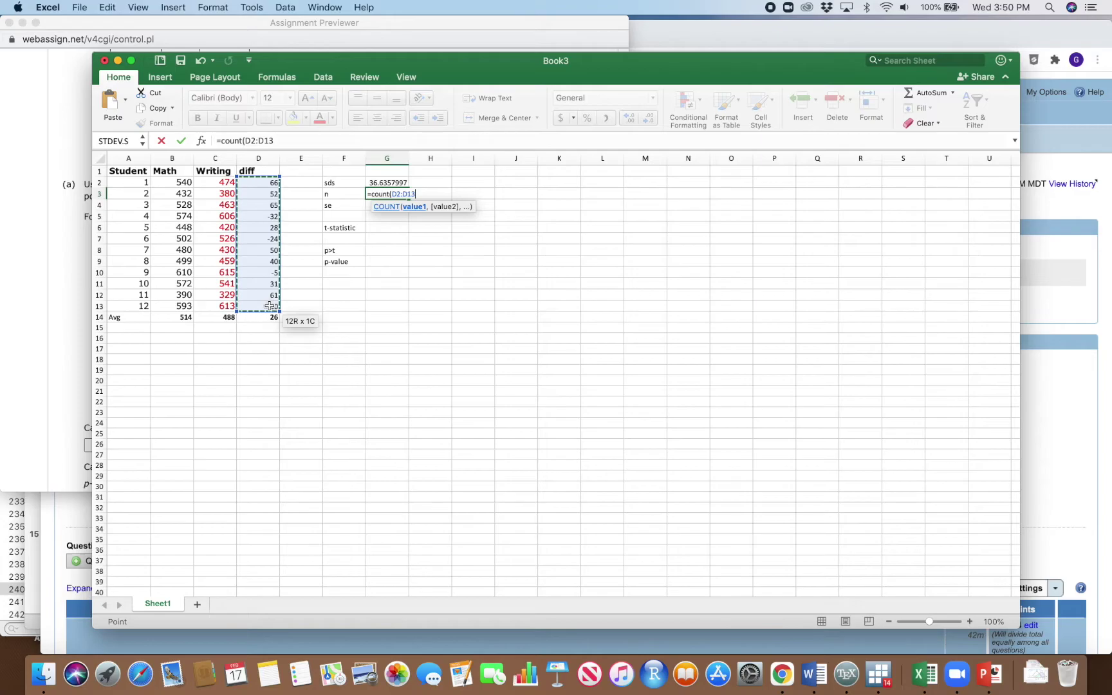
key(Return)
click(386, 249)
- Calculate the standard error in G4 with =G2/SQRT(G3)
click(392, 205)
text(=)
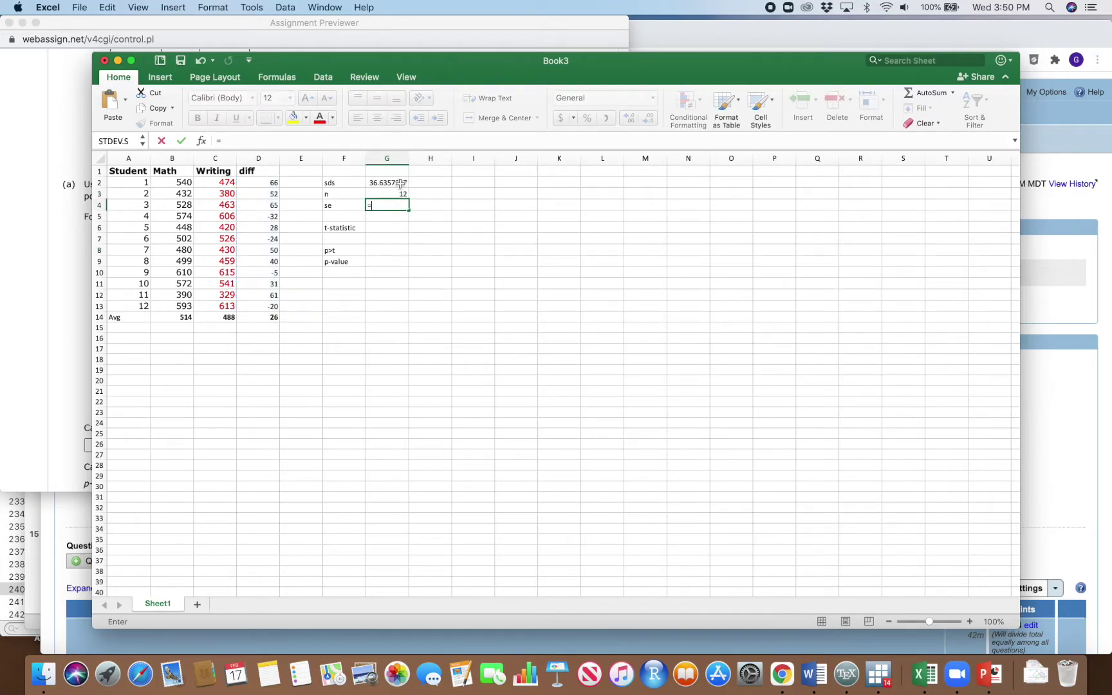
click(400, 183)
text(/sqrt()
click(400, 193)
text())
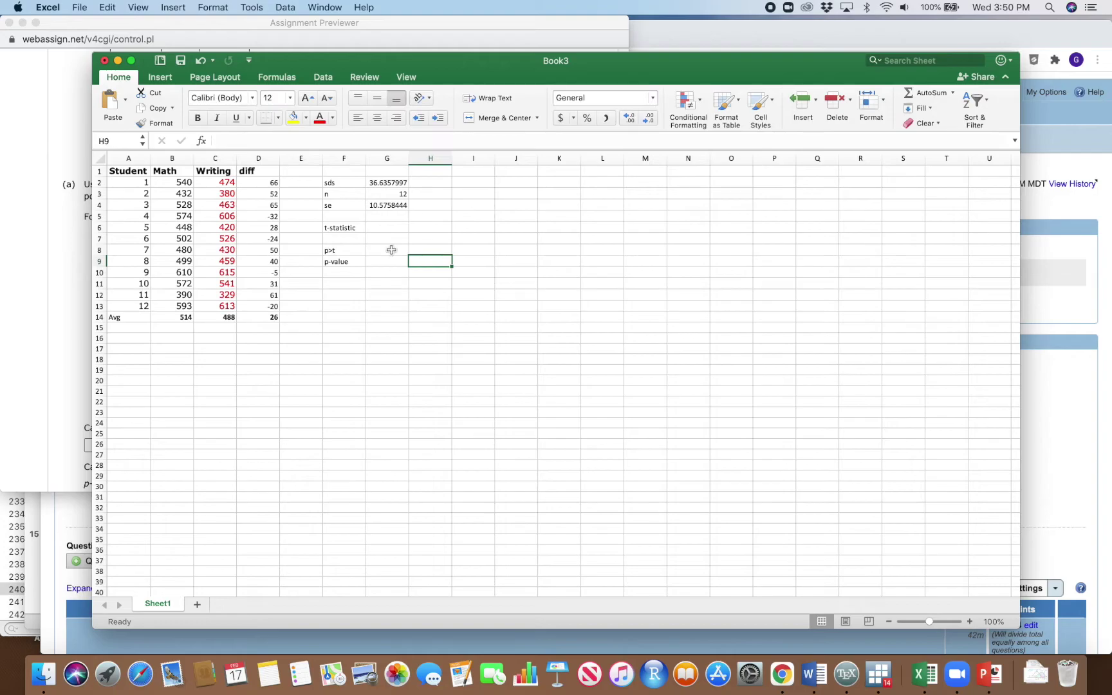
- Begin the t-statistic formula in G6 with the mean difference D14 as the numerator of a division
click(386, 229)
text(=)
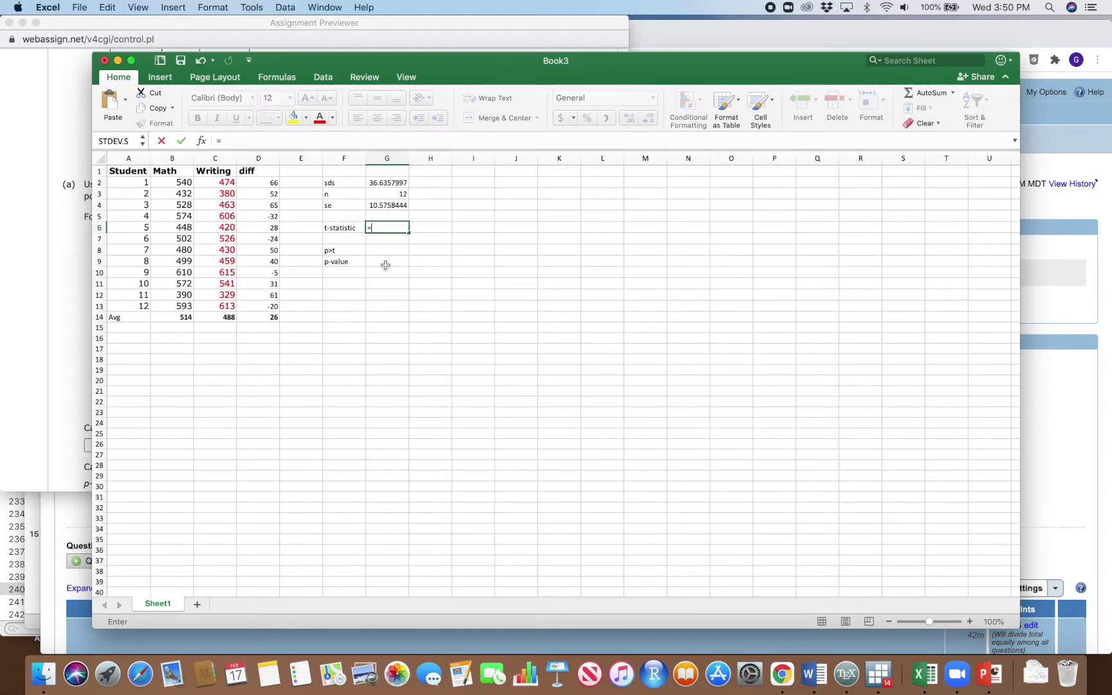
click(276, 318)
text(/)
click(390, 206)
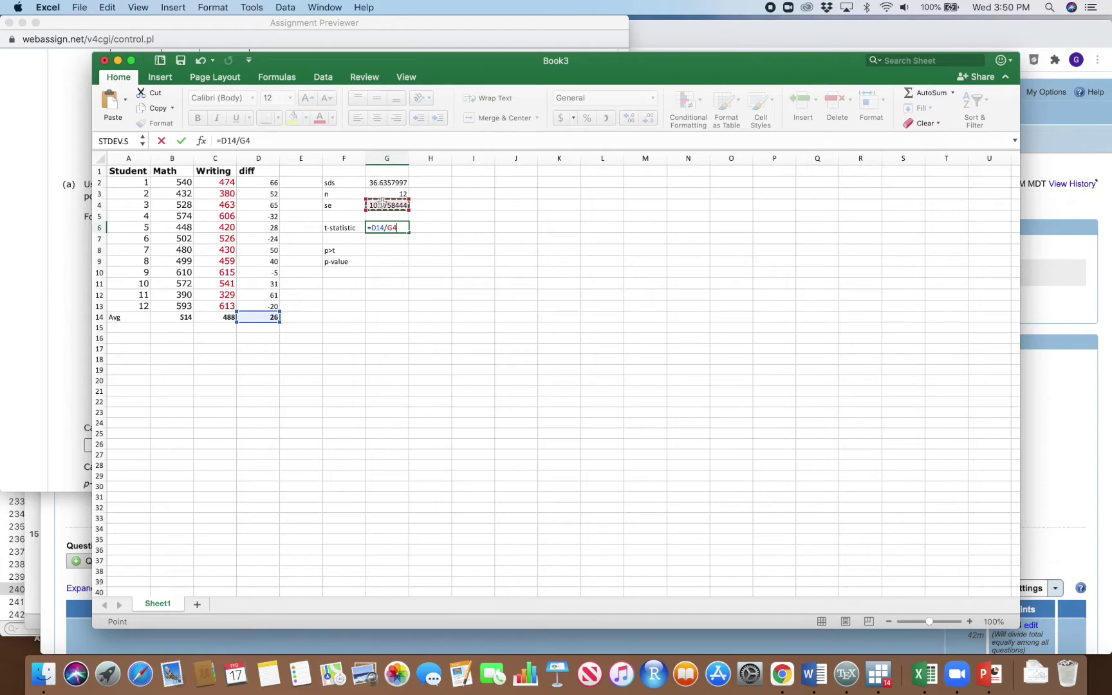
text(\\)
key(BackSpace)
key(BackSpace)
key(BackSpace)
text(/sqrt()
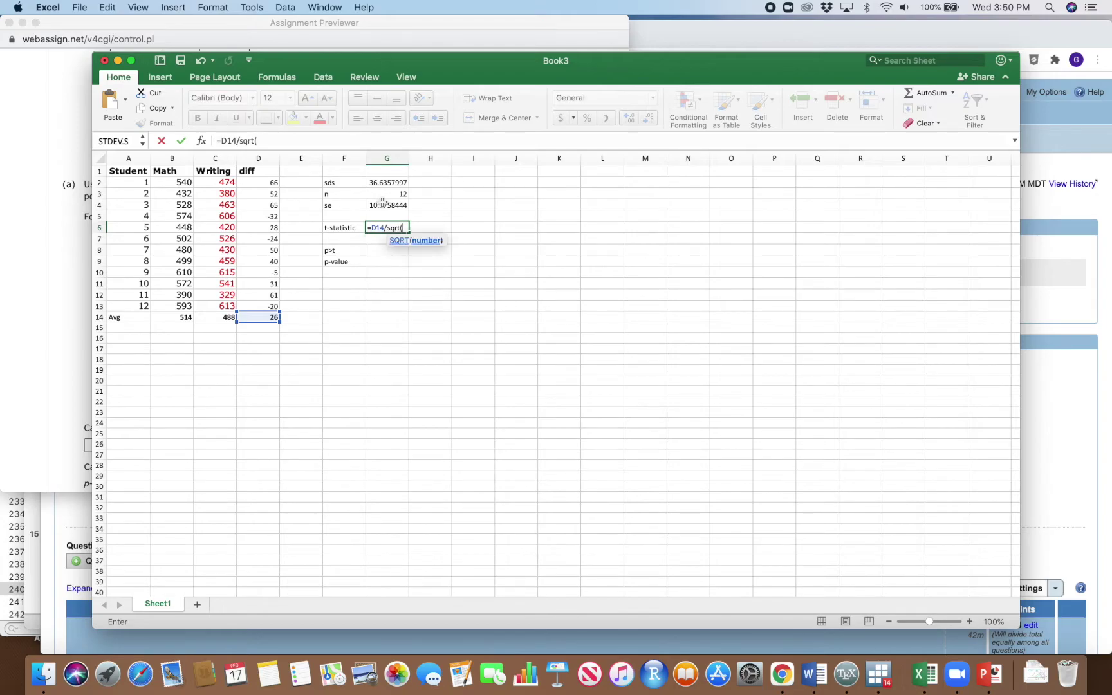
key(BackSpace)
key(BackSpace)
key(BackSpace)
key(BackSpace)
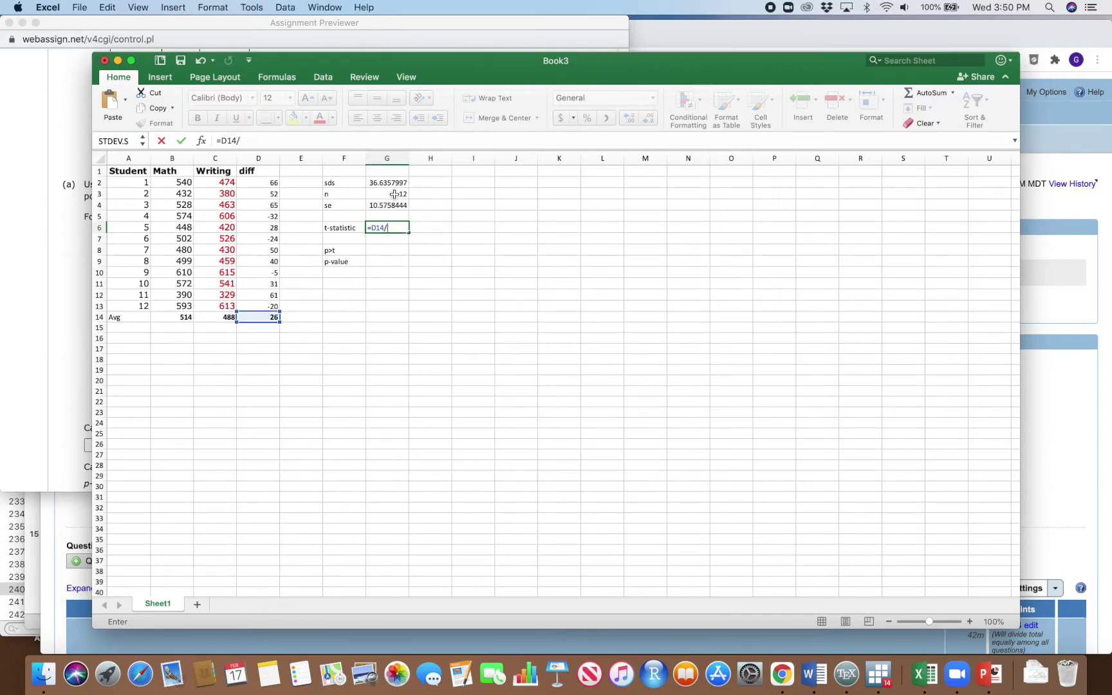
- Complete the t-statistic formula in G6 as =D14/G4, dividing the mean difference by the standard error
click(395, 208)
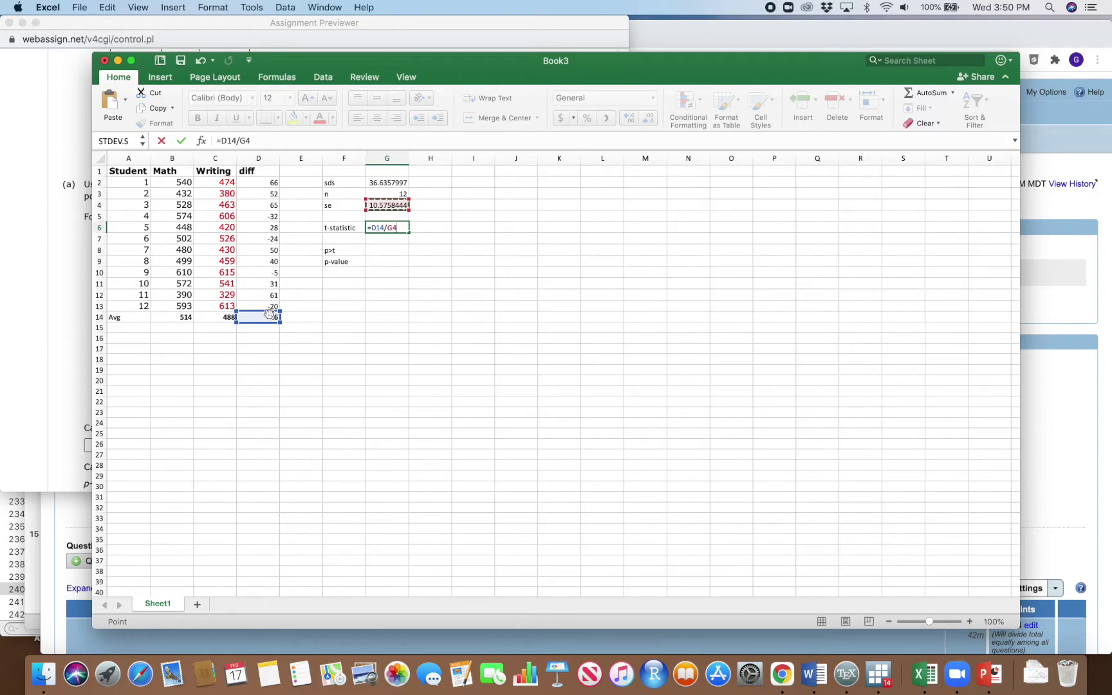
key(Return)
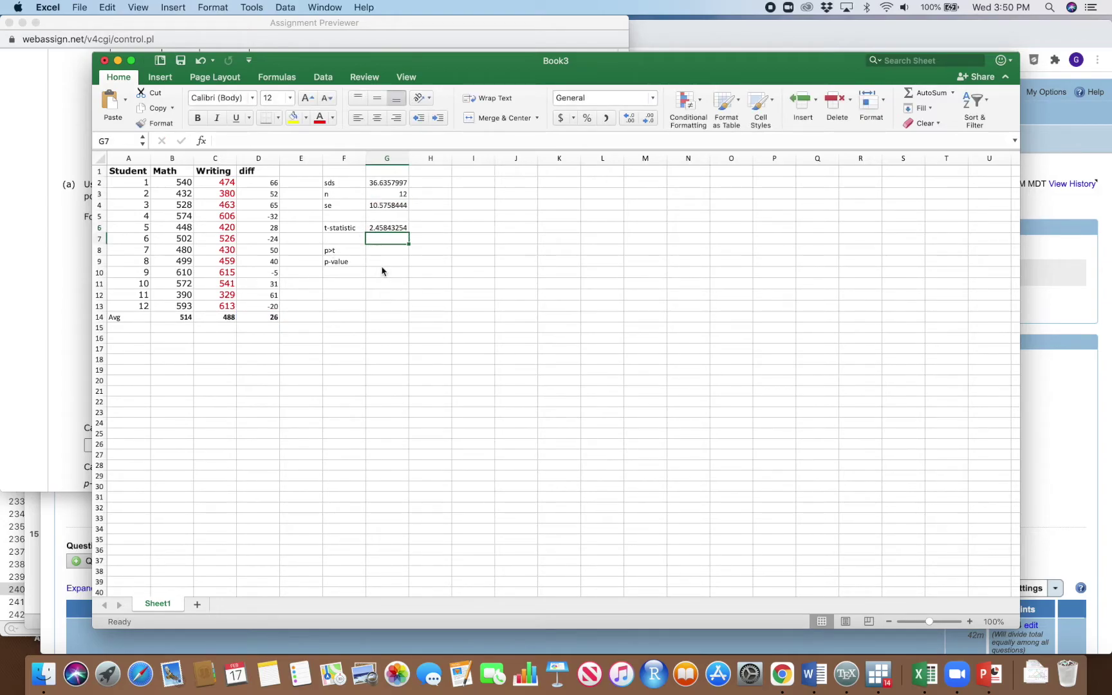
- Begin the upper-tail probability formula in G8 as =1-t.dist(
click(385, 251)
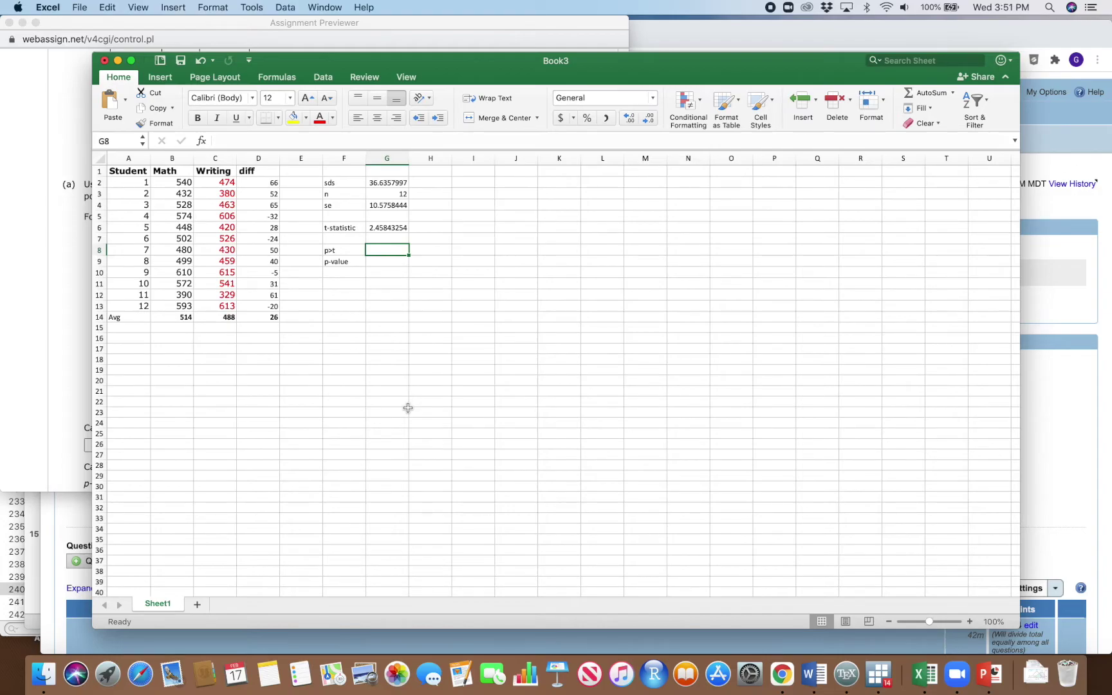
double_click(388, 249)
text(1-)
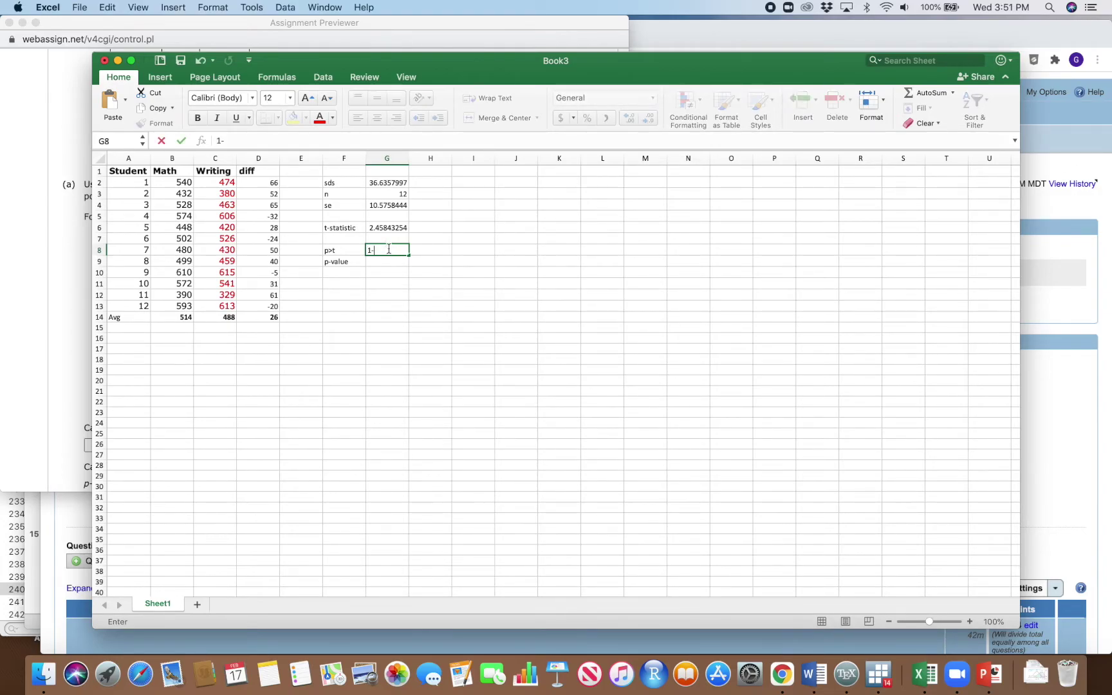
text(t.dist()
click(396, 227)
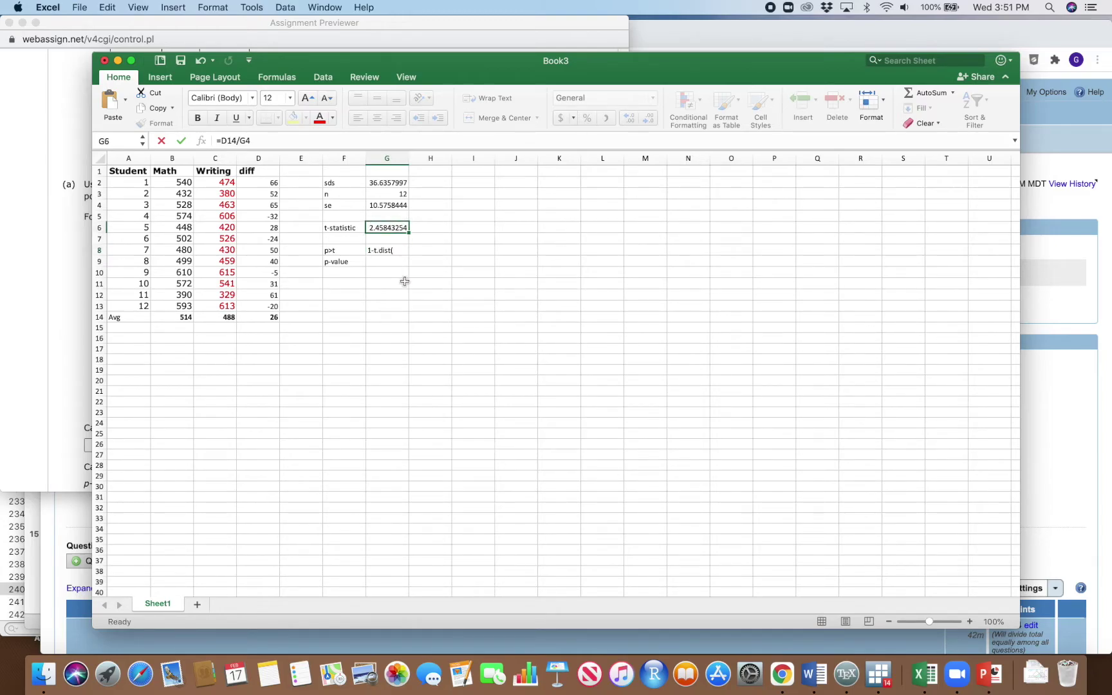
double_click(369, 251)
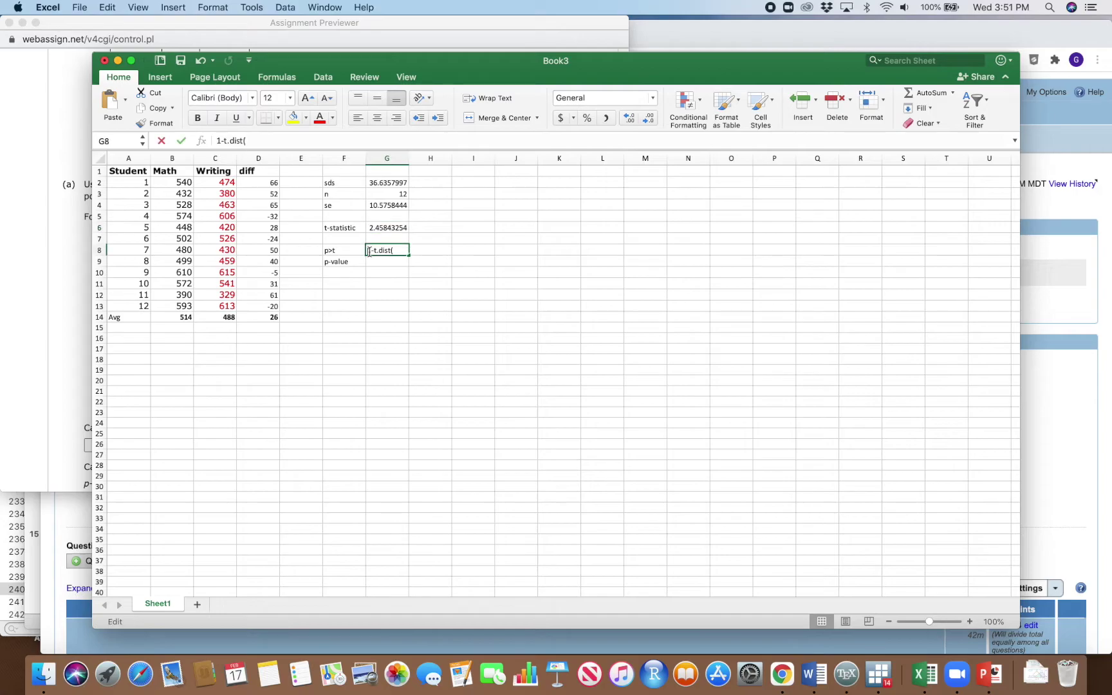
text(=)
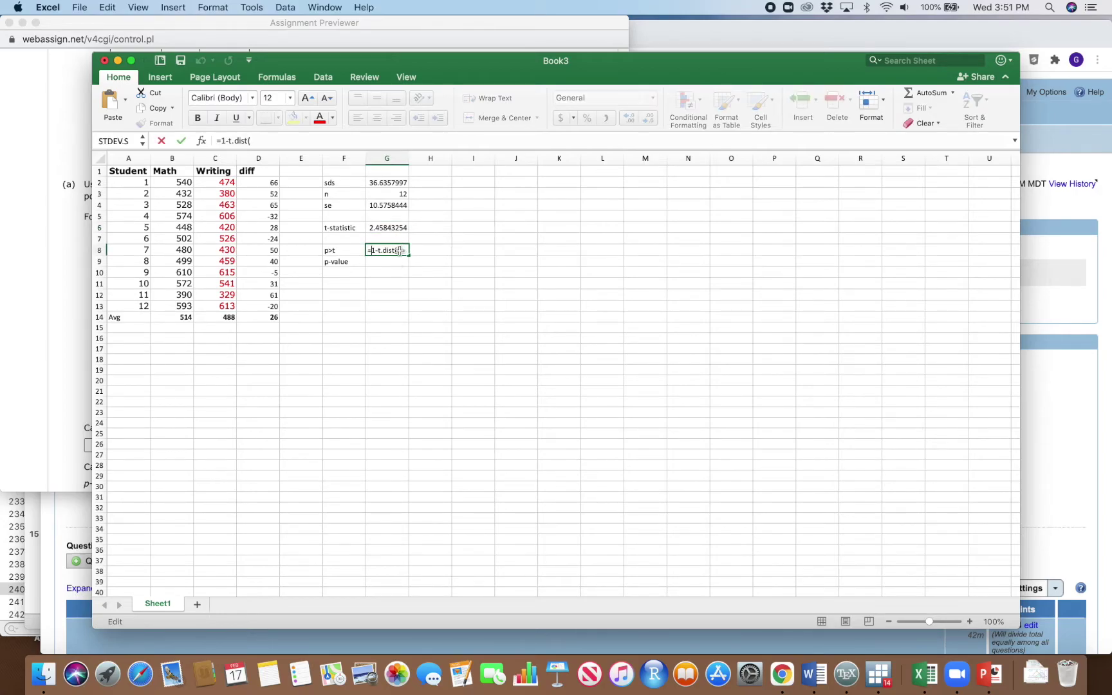
- Complete the T.DIST formula in G8 with G6 as x, G3-1 degrees of freedom and TRUE for cumulative
click(400, 251)
click(396, 229)
text(,)
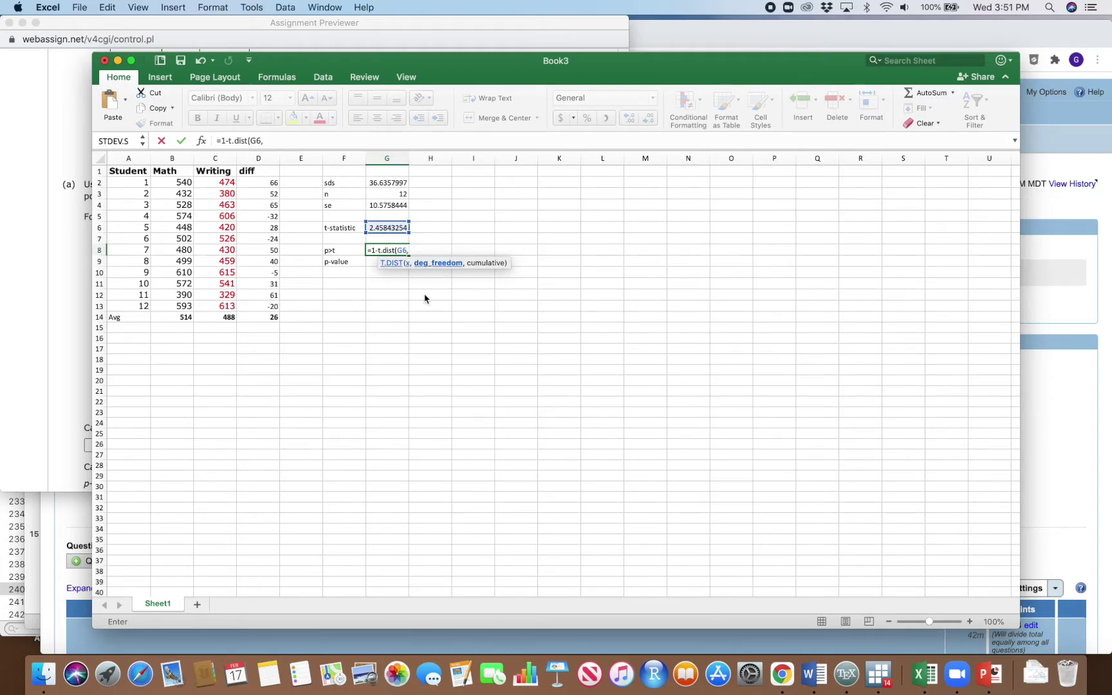
click(400, 192)
text(-1)
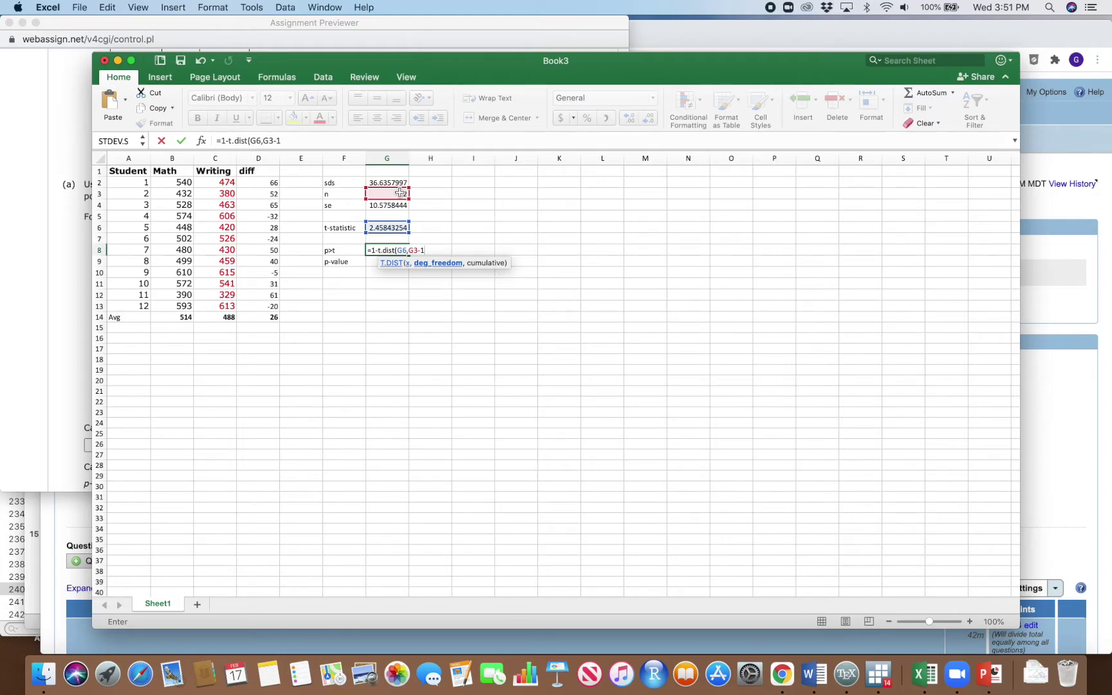
text(,)
text(TRUE))
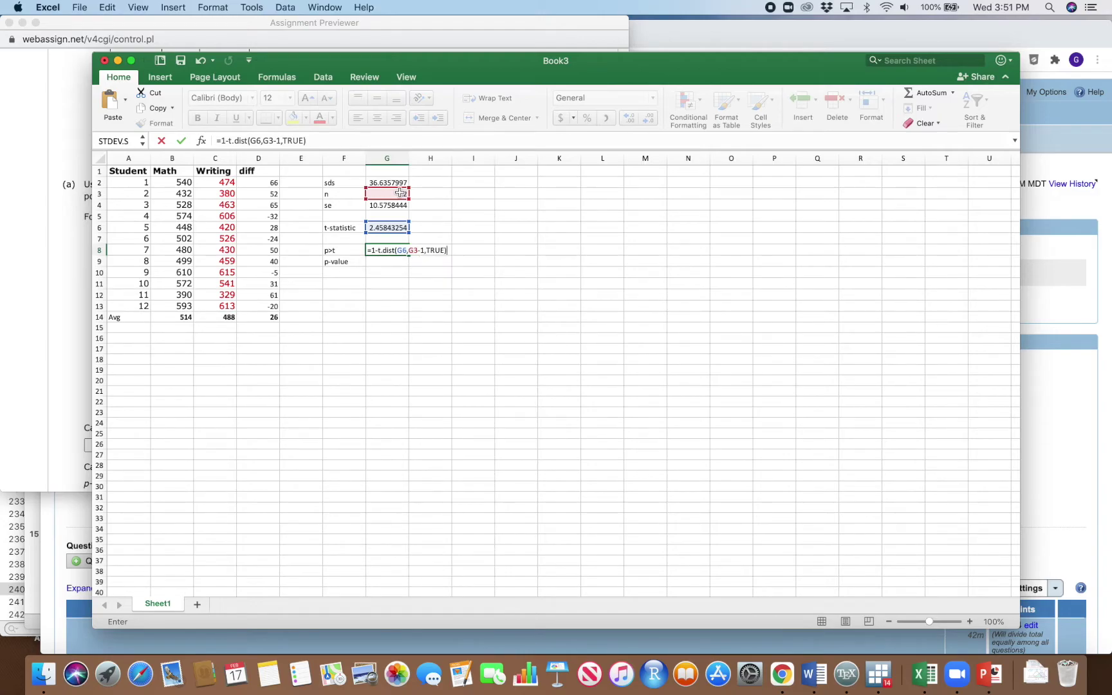
key(Return)
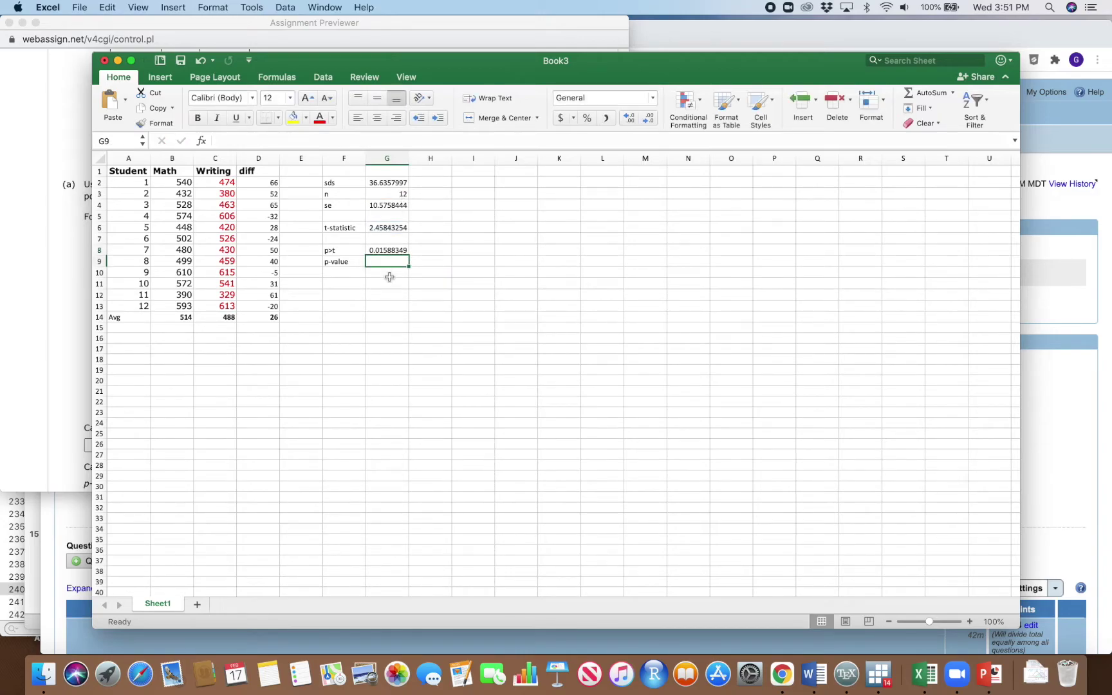
- Check the tail probability formula in G8 and compute the two-tailed p-value in G9 with =2*G8
double_click(376, 251)
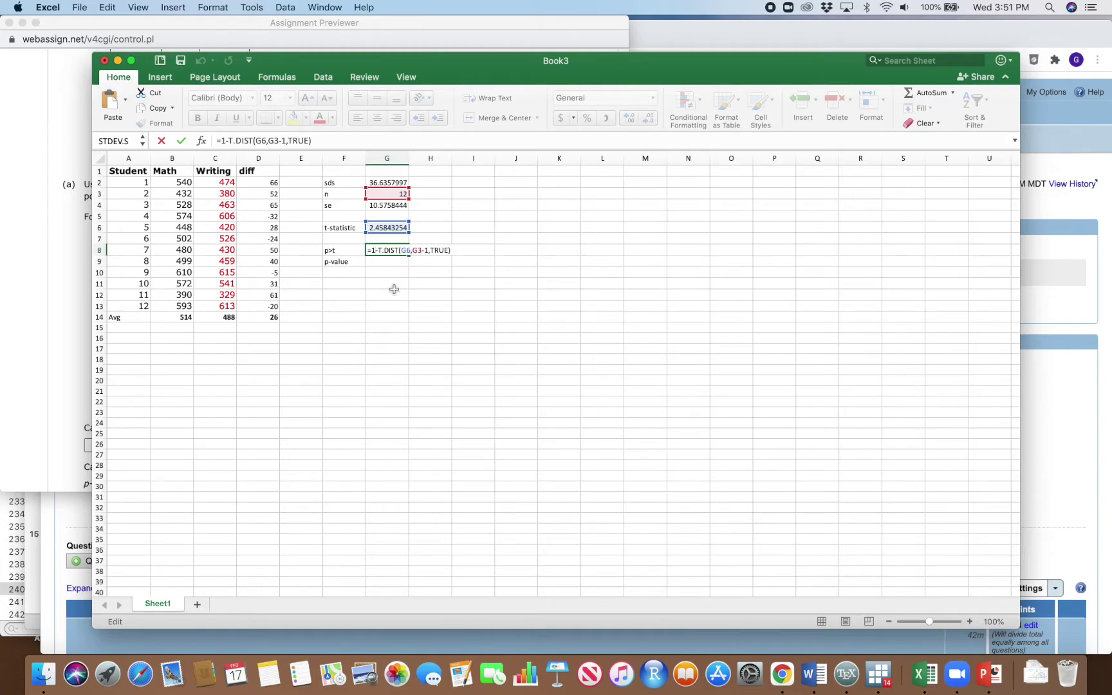
key(Return)
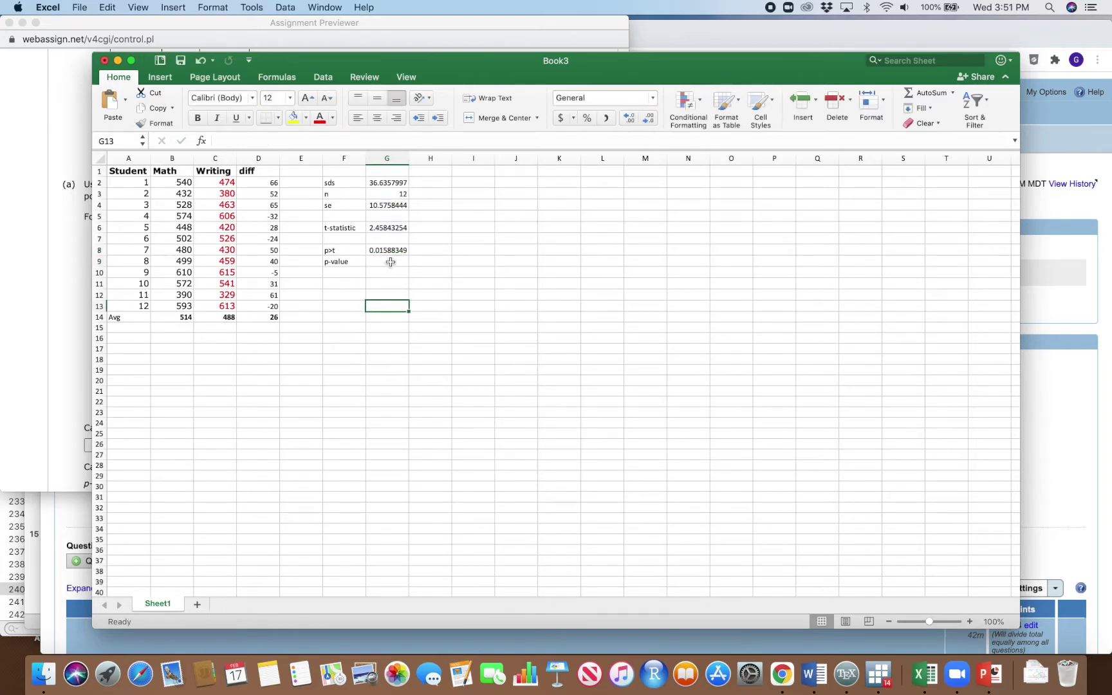
text(=)
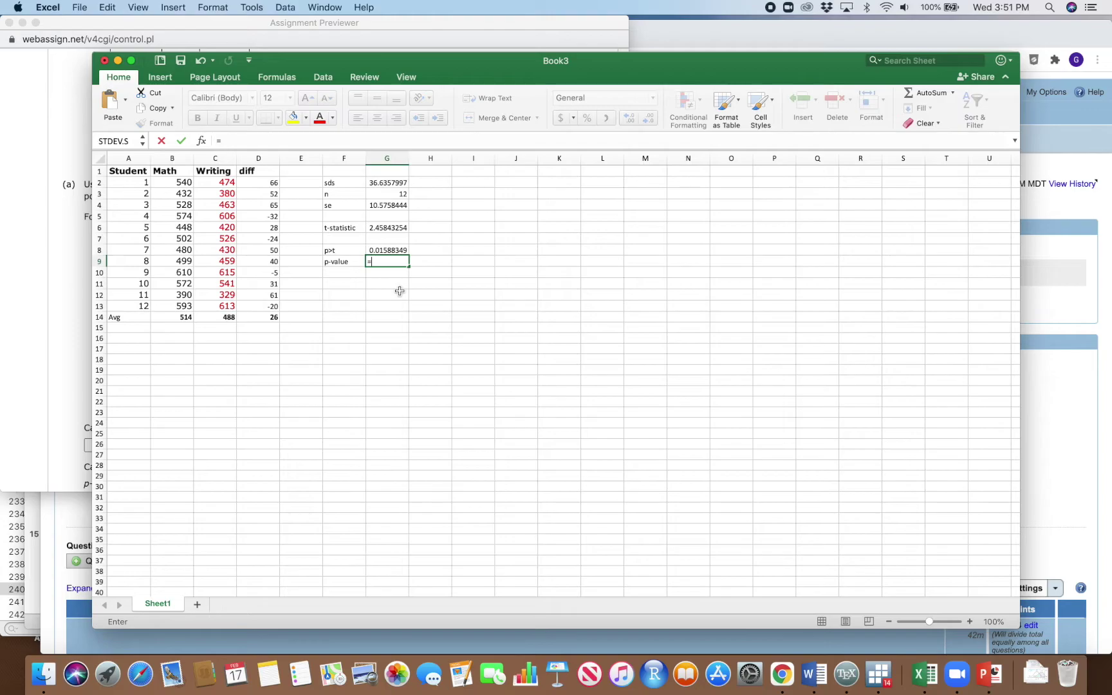
text(2*)
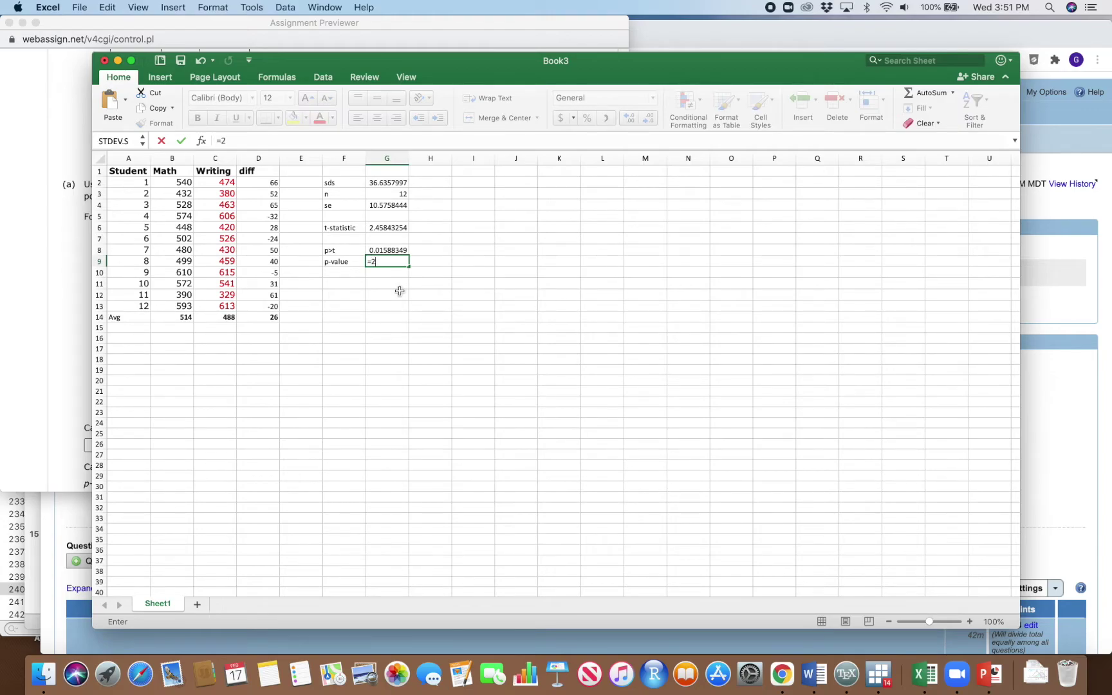
click(392, 253)
key(Return)
click(473, 305)
click(388, 261)
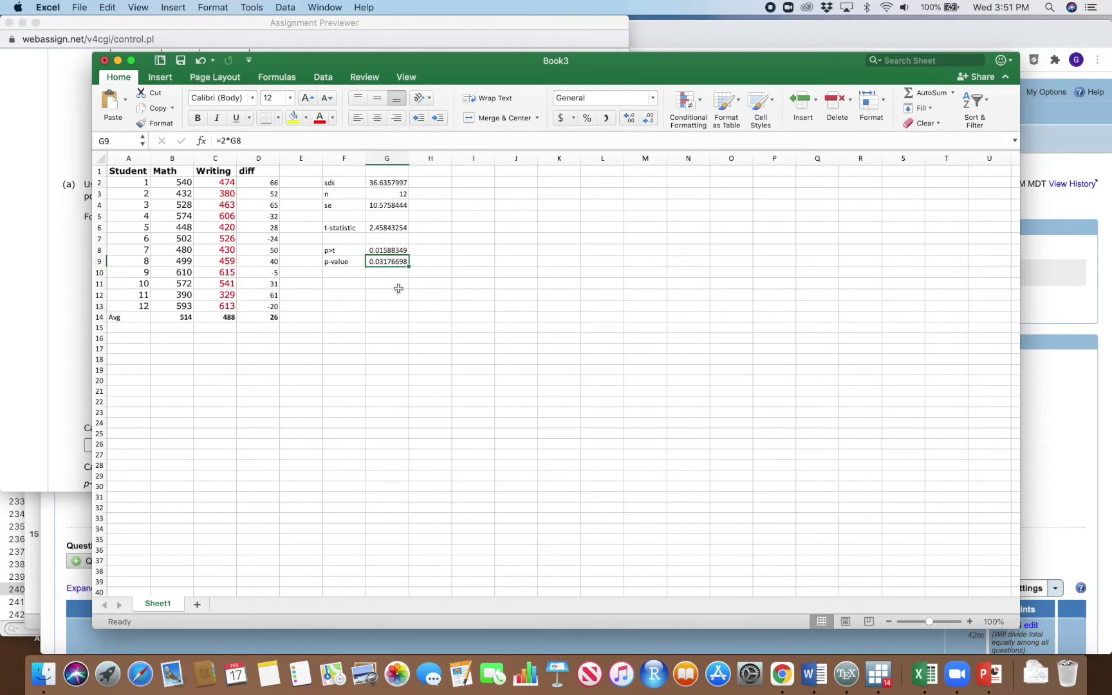
- Review the paired differences in D2:D13 and the average formula beneath them in D14
click(430, 351)
click(356, 339)
click(314, 318)
drag(268, 184, 268, 306)
click(273, 318)
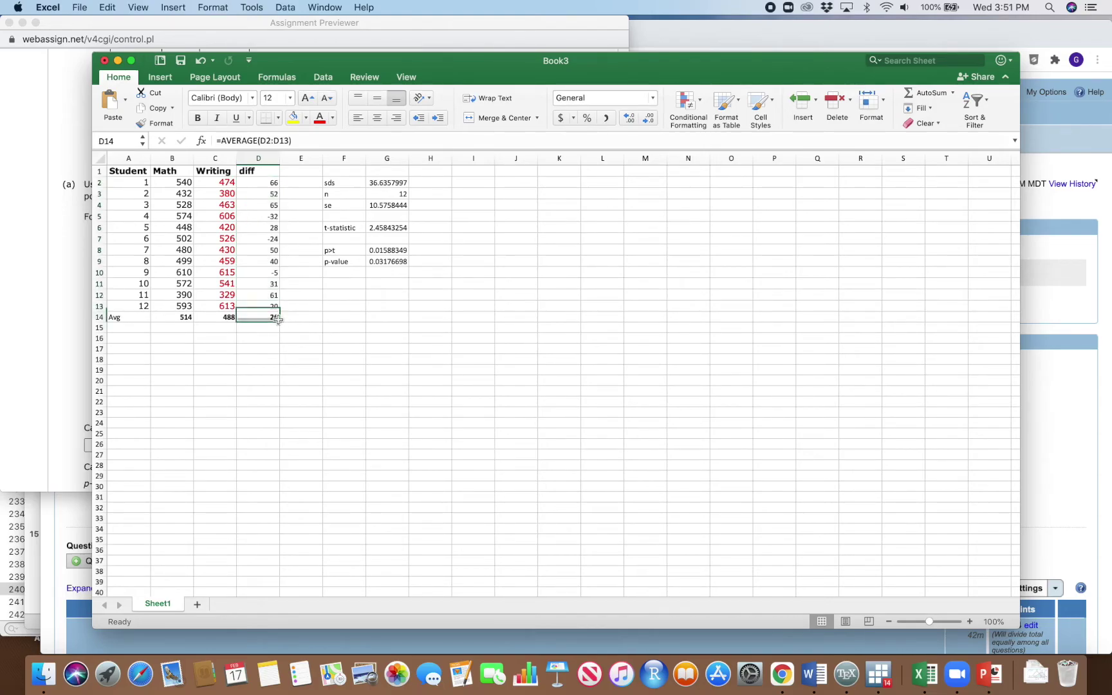
drag(273, 184, 273, 308)
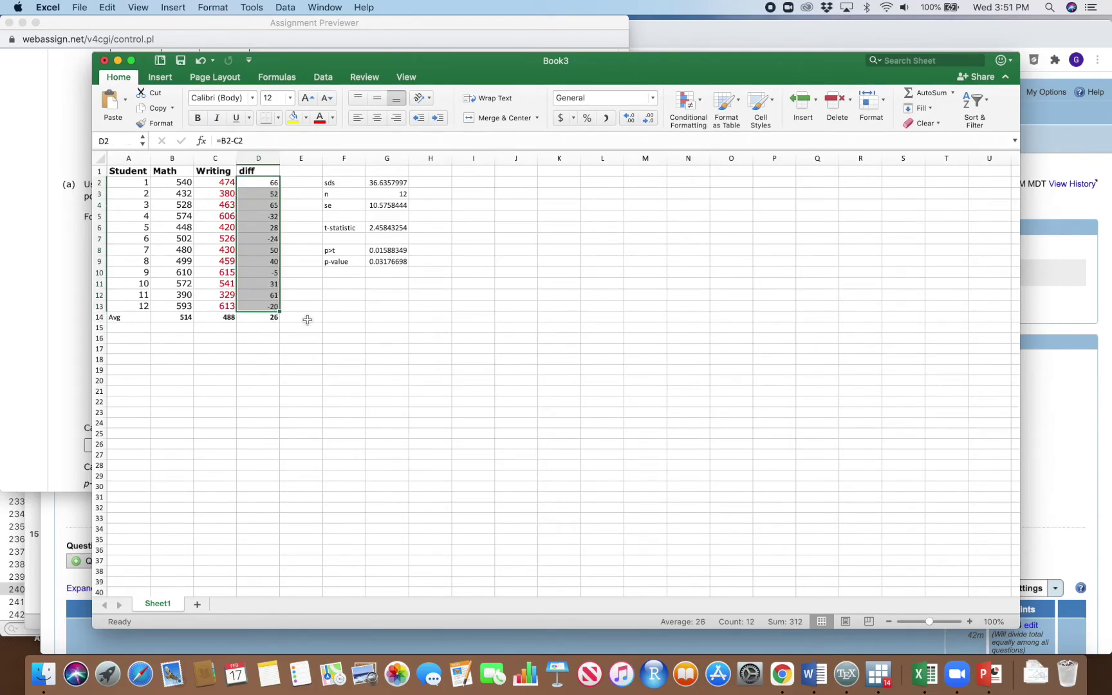
click(307, 318)
double_click(275, 317)
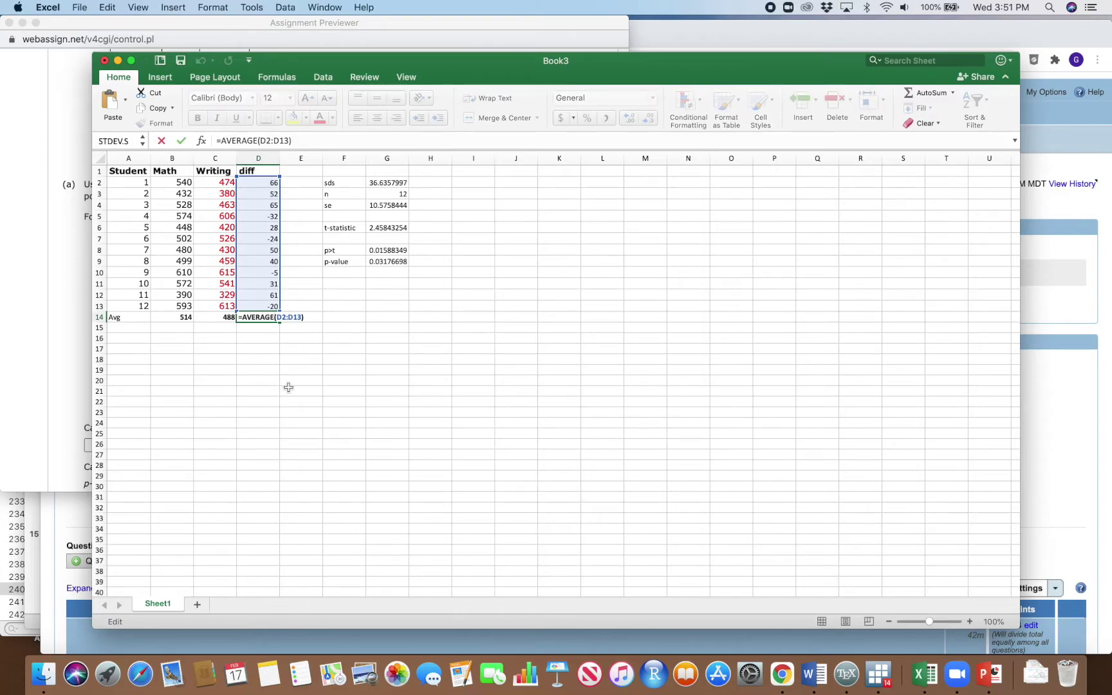
key(Return)
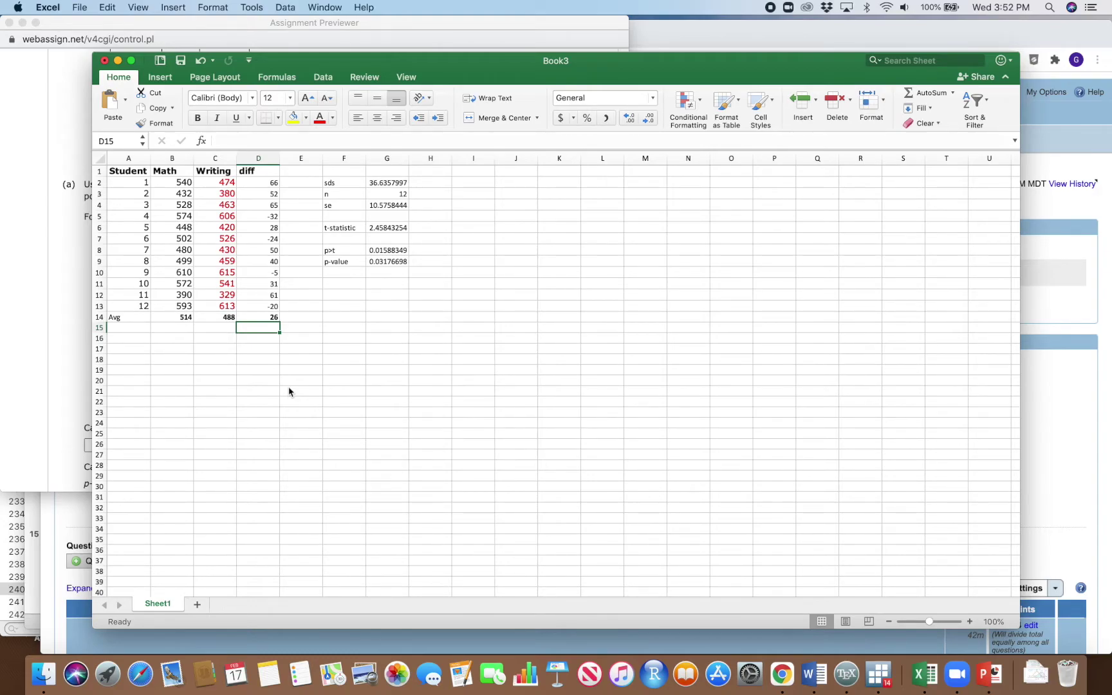
drag(275, 182, 283, 309)
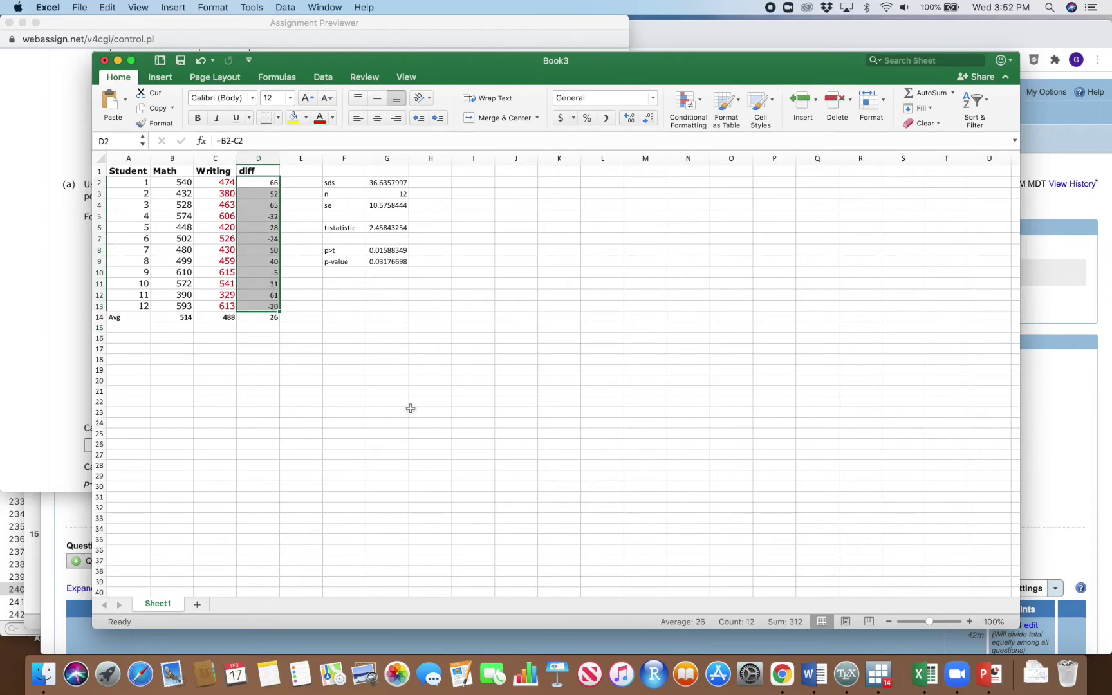
click(394, 393)
click(377, 295)
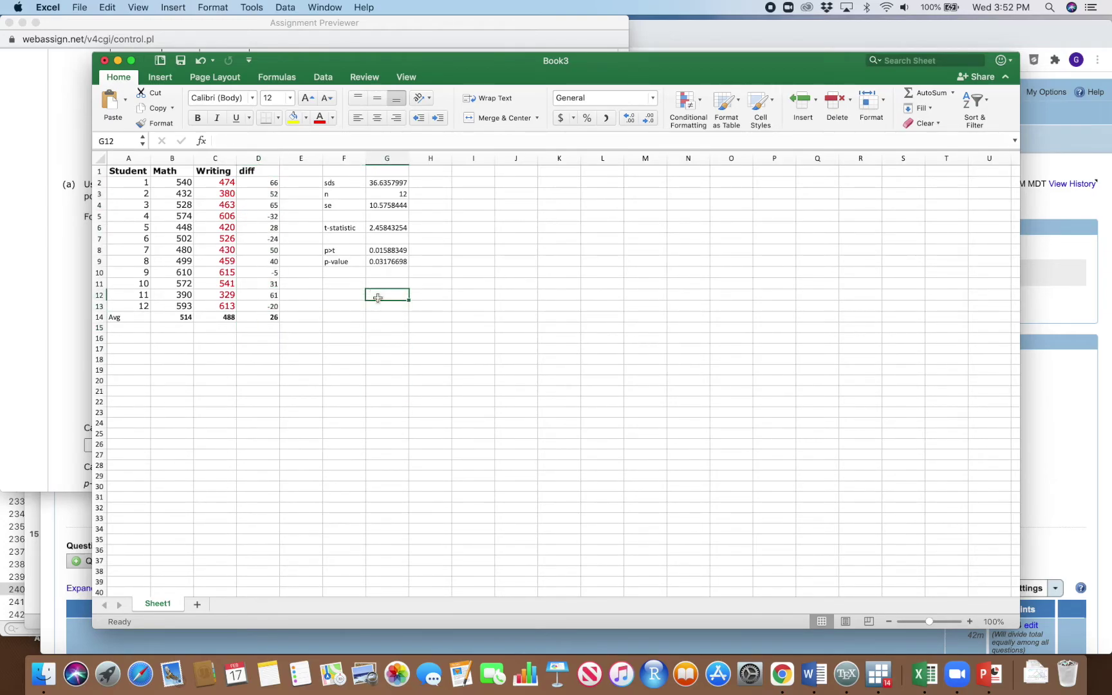
- Switch to the WebAssign Assignment Previewer and compare the worked solution's t-statistic with G6 in the Excel workbook
key(ctrl+Up)
click(191, 204)
scroll(440, 231, down, 1)
scroll(440, 231, down, 15)
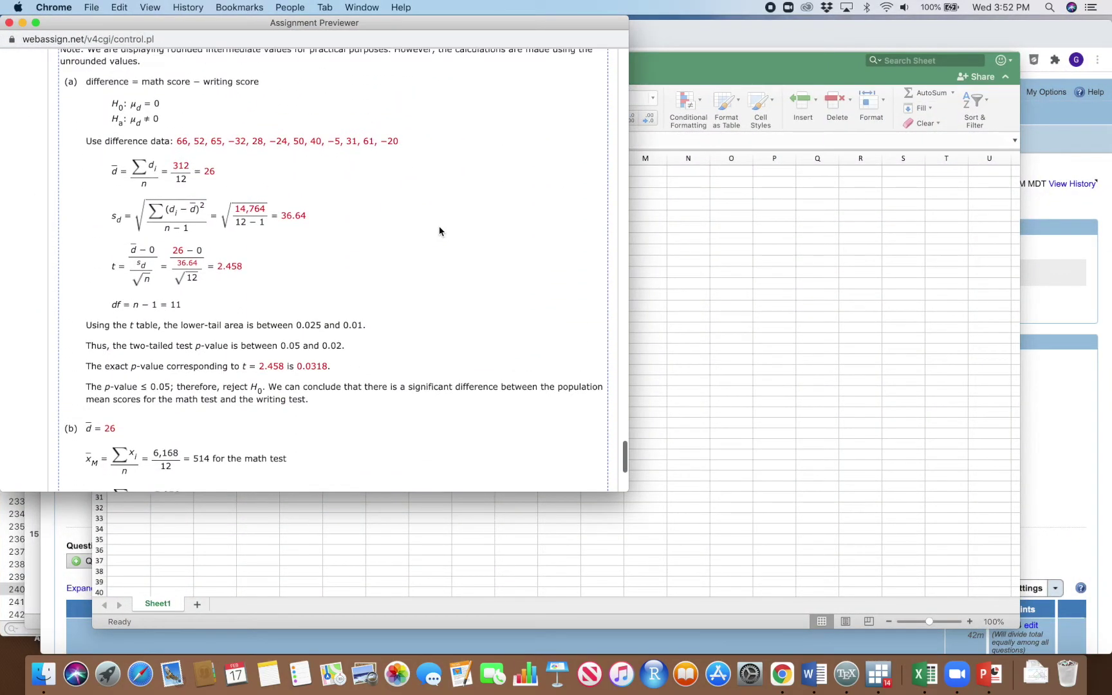
scroll(438, 231, up, 1)
scroll(419, 232, down, 3)
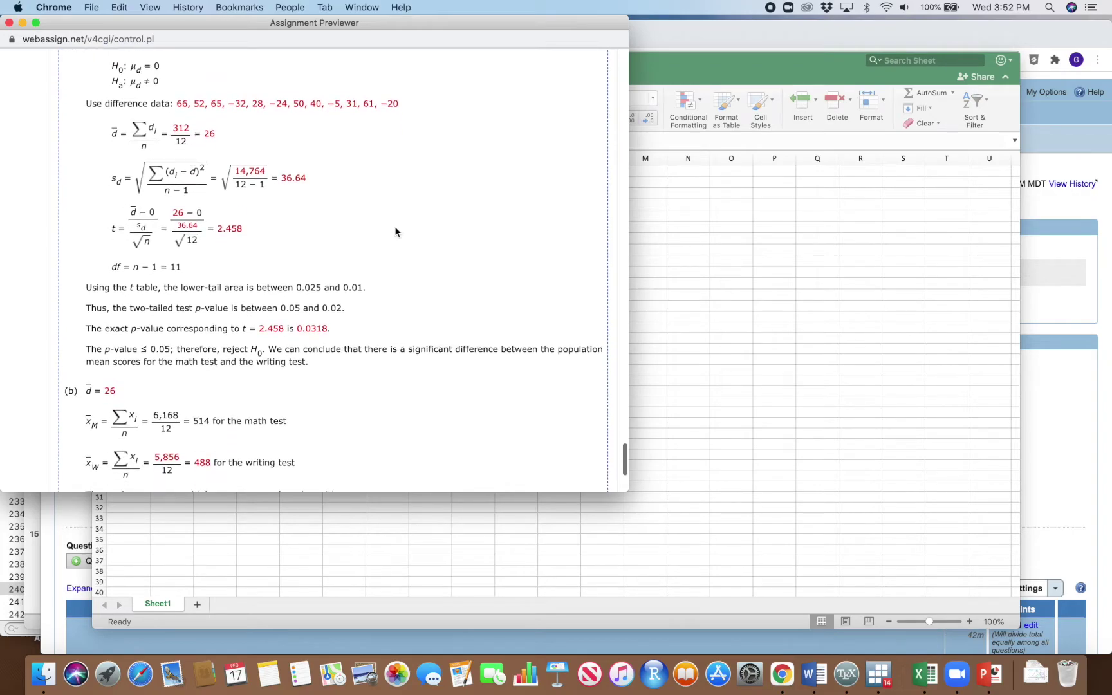
drag(257, 227, 213, 230)
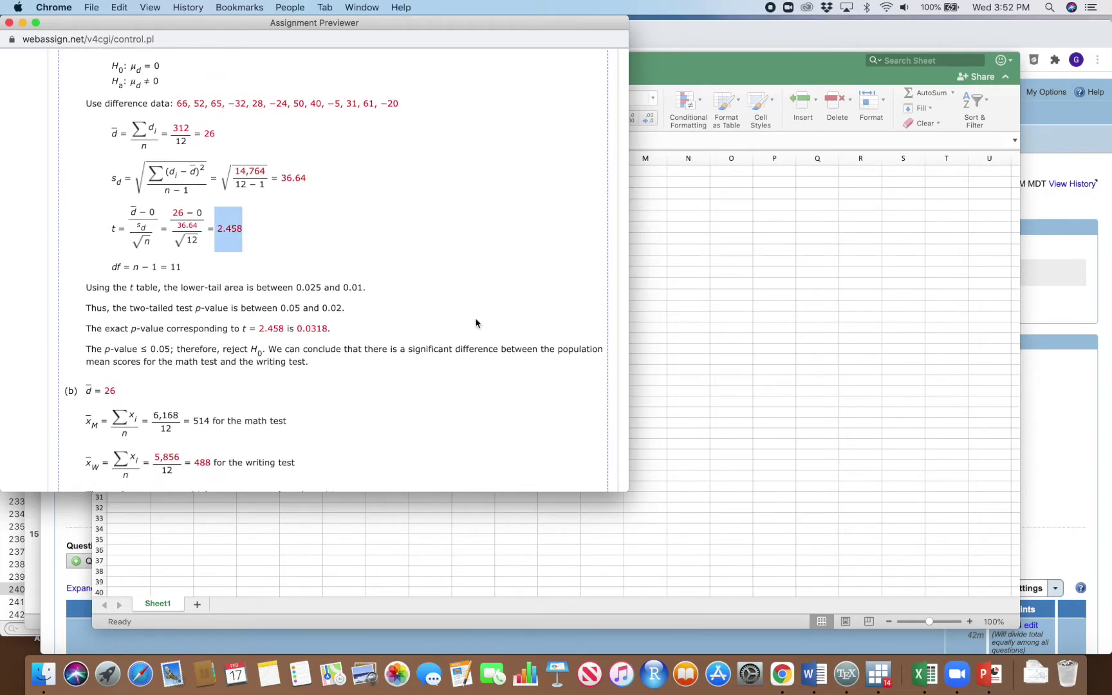
click(715, 340)
click(390, 228)
- Compare the exact p-value in the WebAssign solution with the p-value in G9 of the Excel workbook
click(65, 324)
scroll(201, 322, down, 3)
drag(328, 233, 297, 233)
key(ctrl+Up)
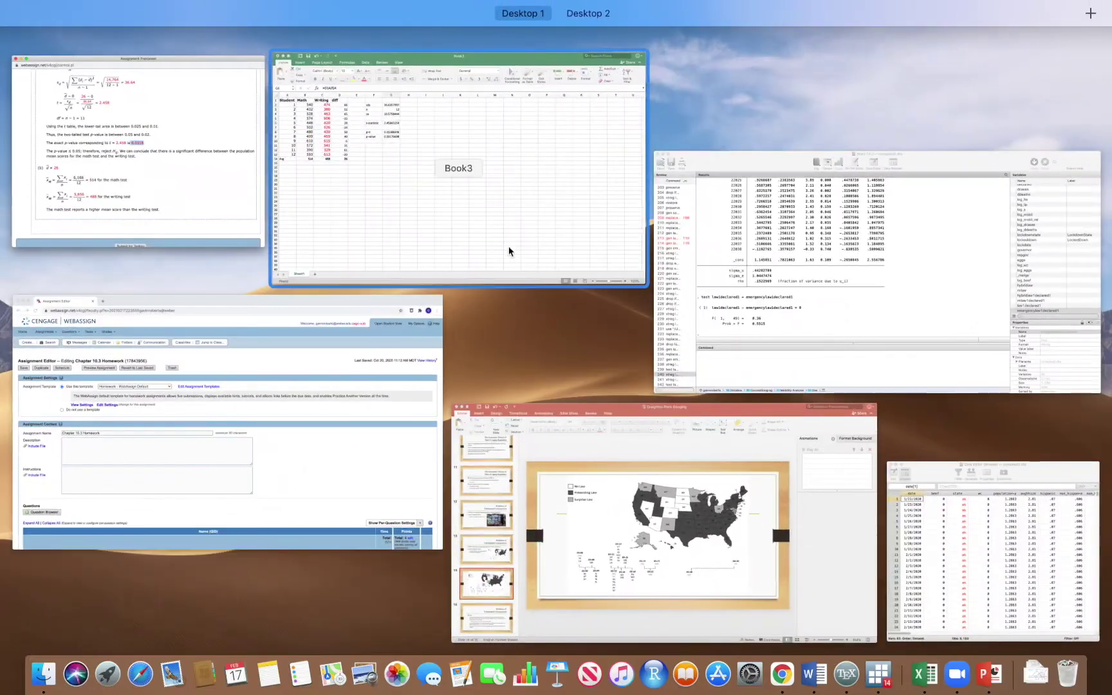
click(511, 264)
click(387, 261)
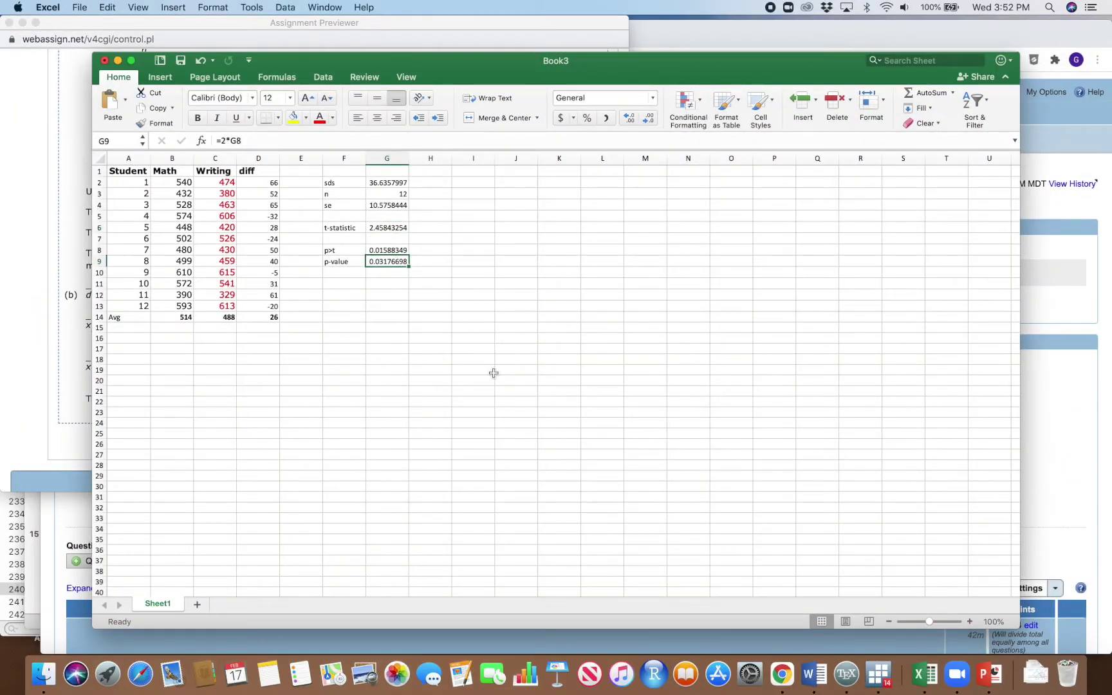
key(ctrl+Up)
click(138, 155)
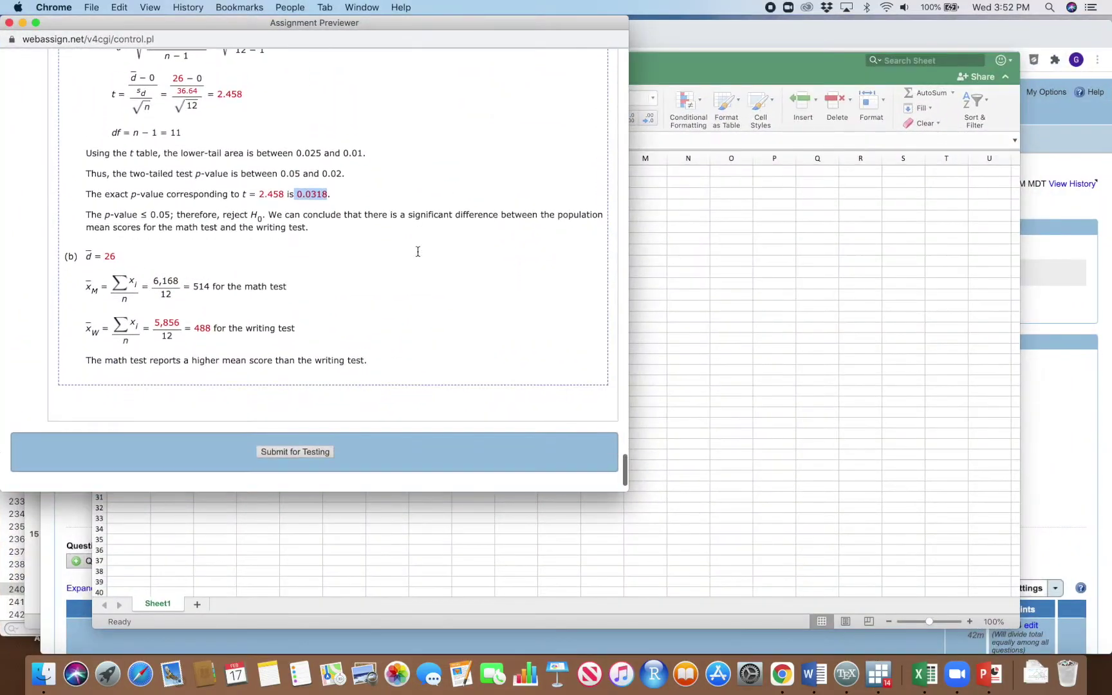
click(657, 269)
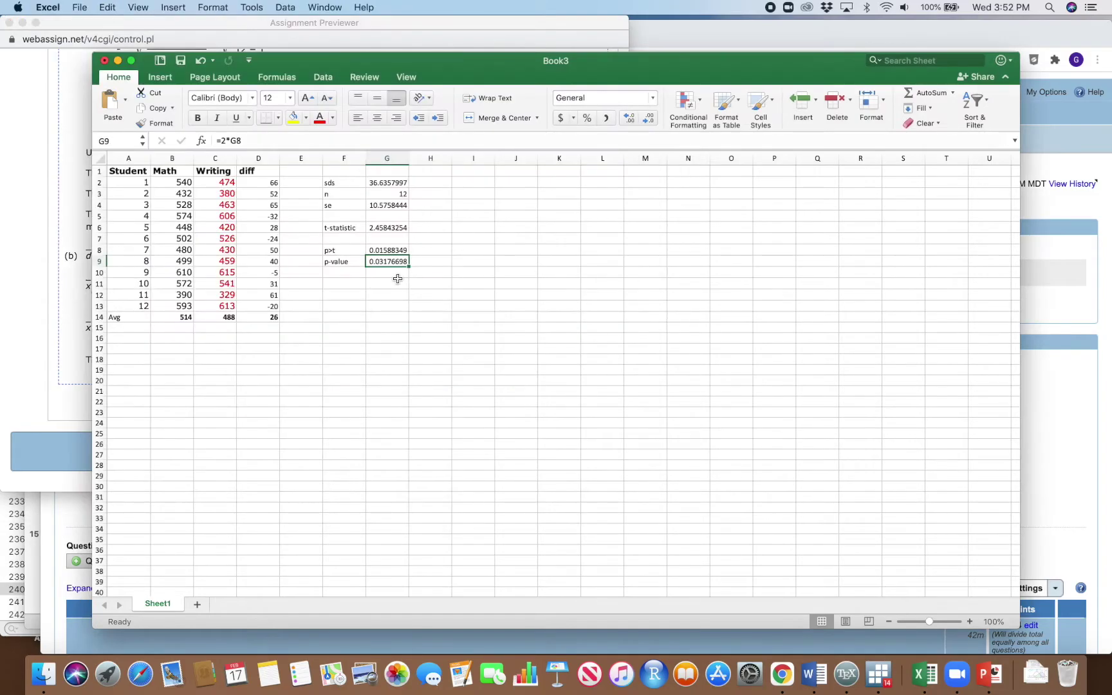
- Compare the mean difference in part (b) of the WebAssign solution with the average formula in D14 of the Excel workbook
key(ctrl+Up)
click(150, 214)
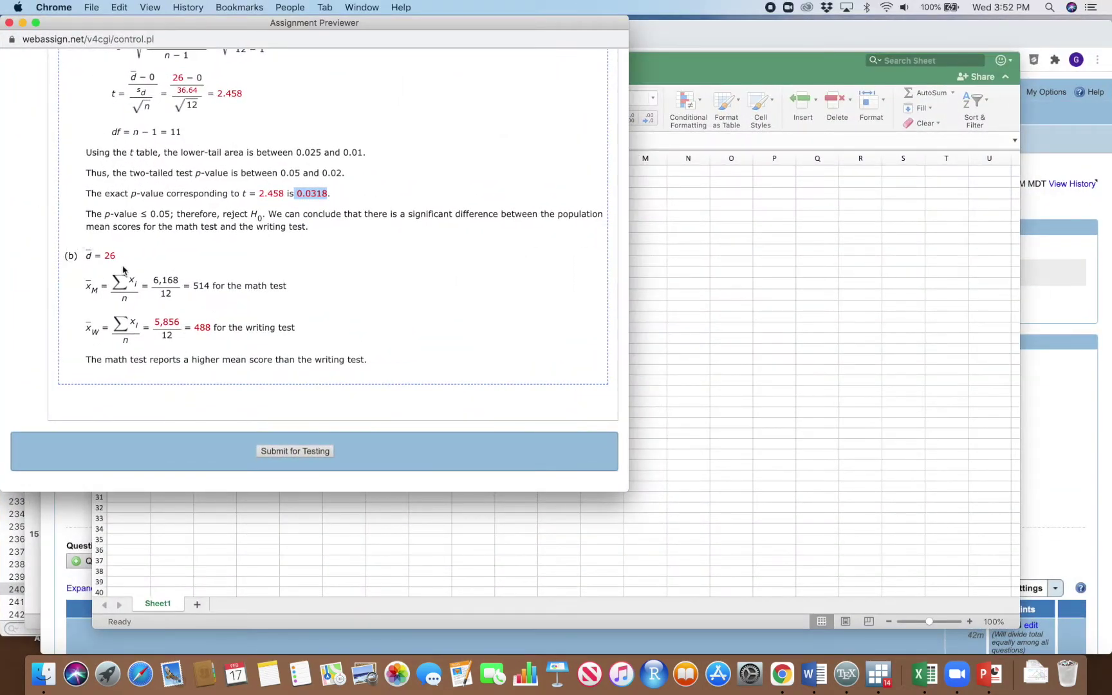
click(692, 339)
click(269, 318)
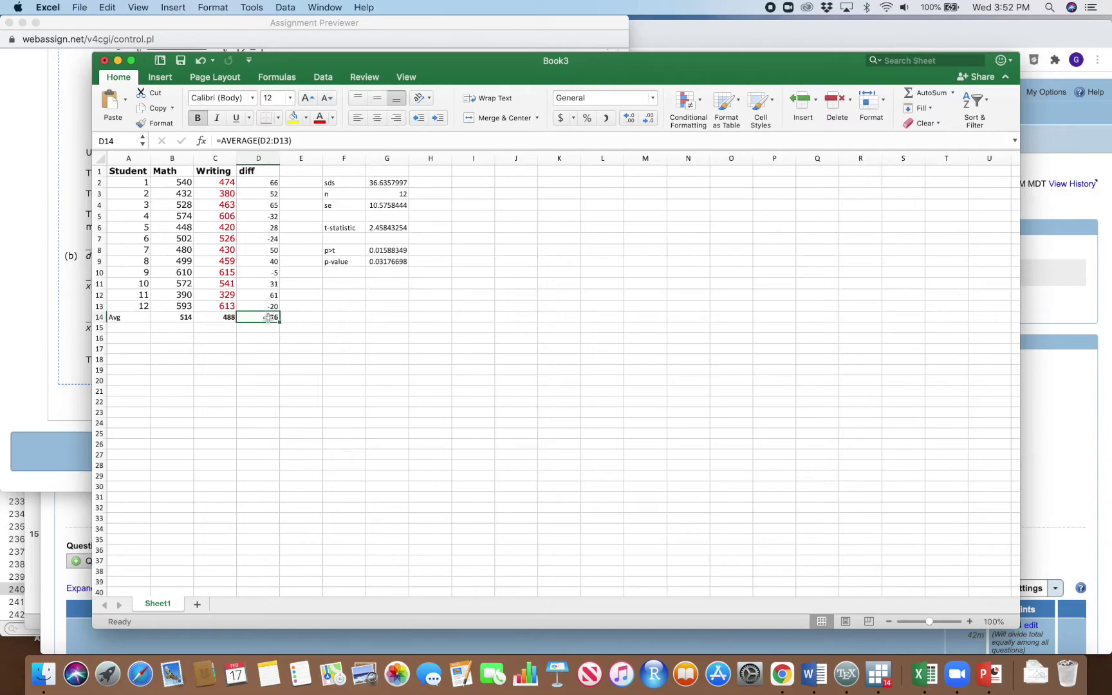
double_click(268, 318)
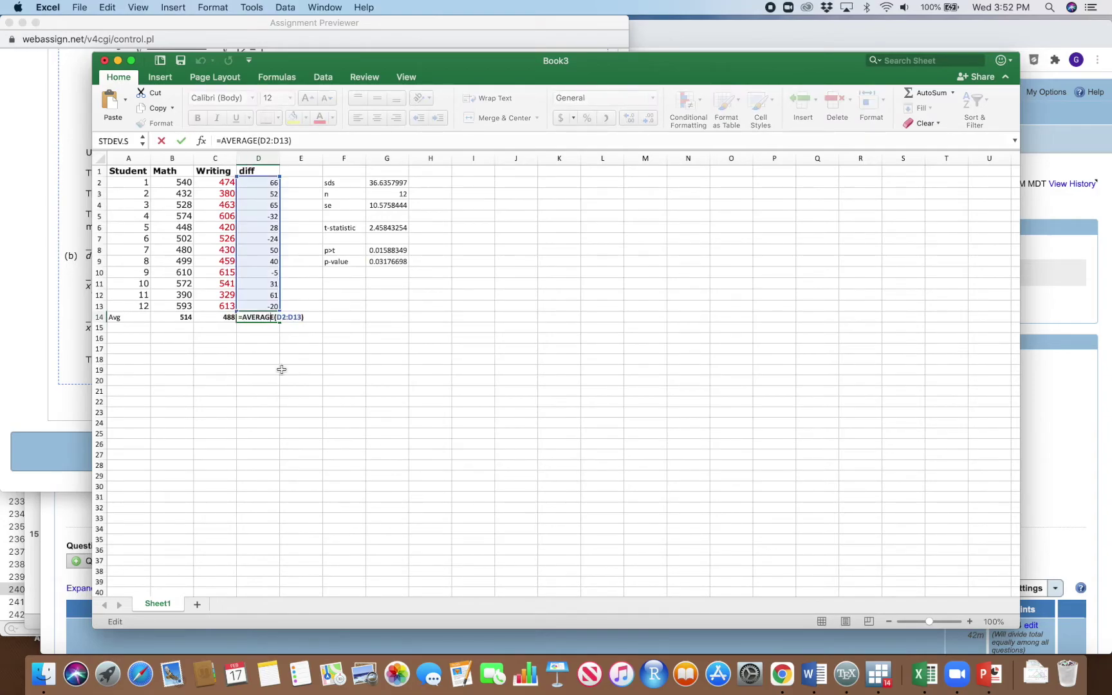
key(Return)
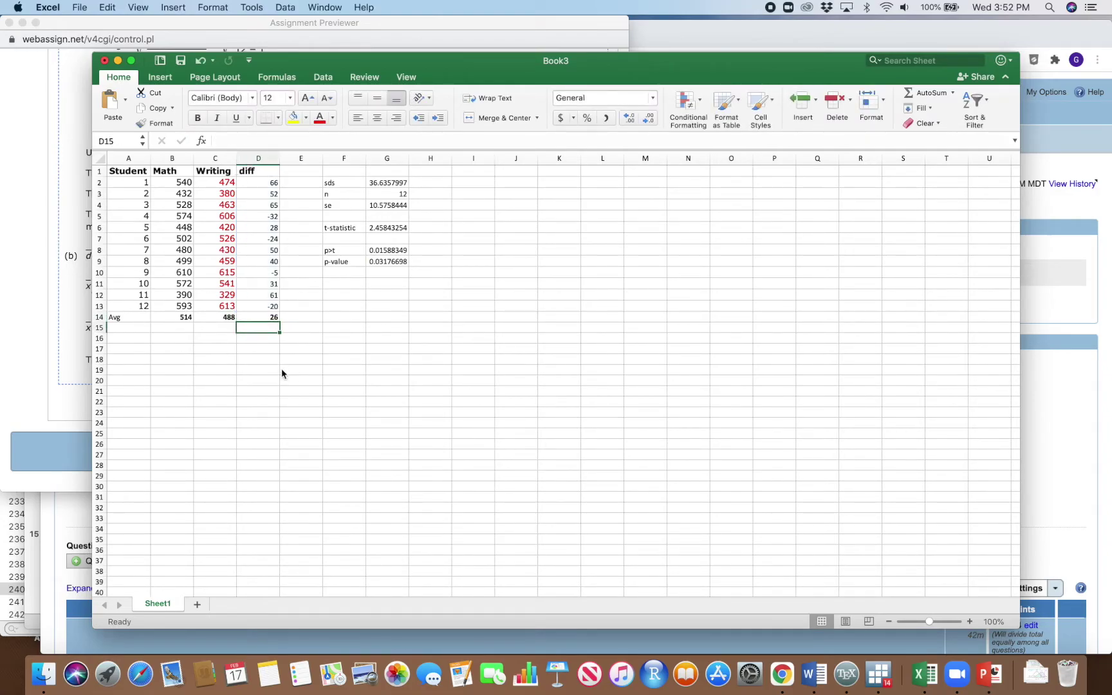
click(422, 370)
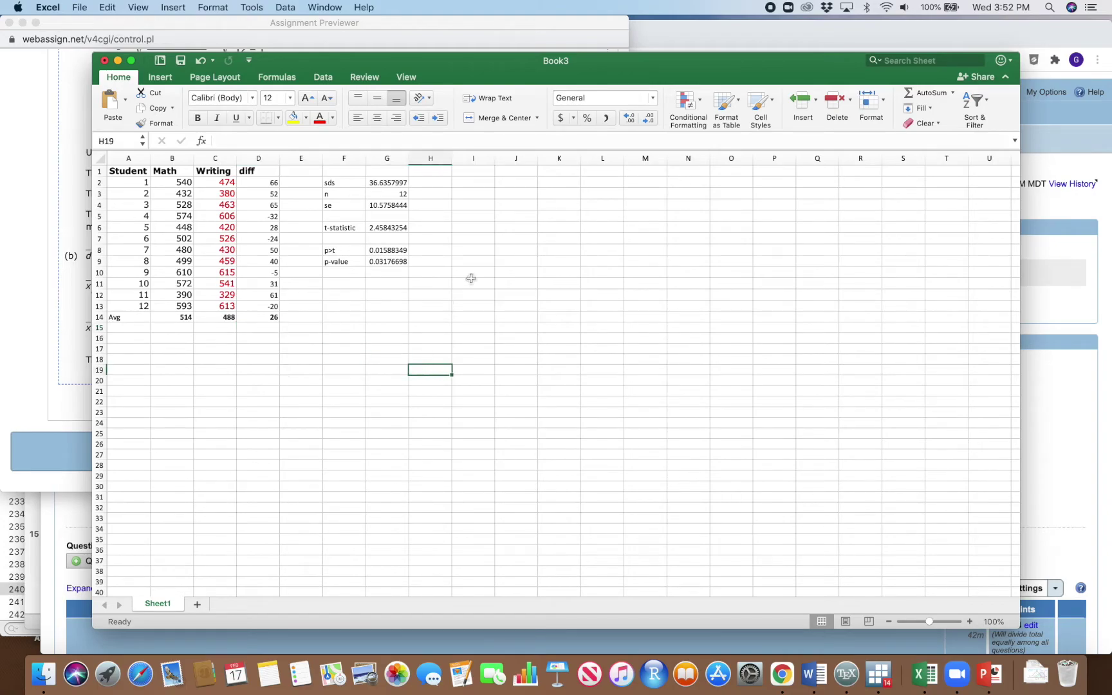
- Select empty cell I1 and open the Data Analysis tools at the list of t-tests
click(501, 255)
click(472, 180)
click(477, 172)
click(324, 76)
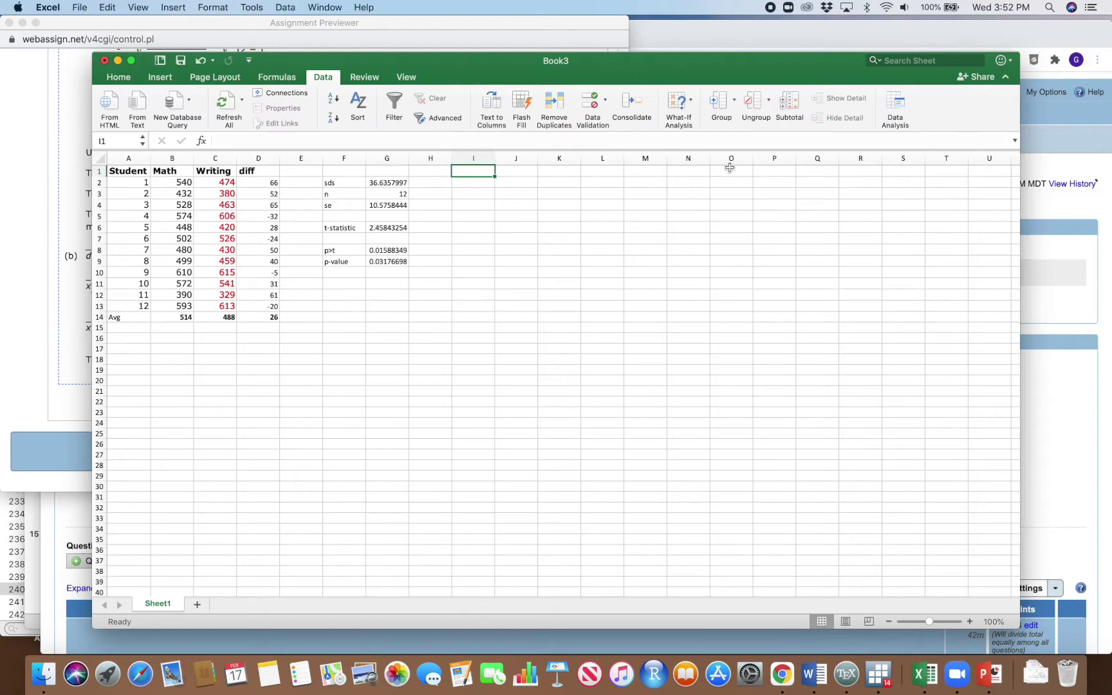
click(896, 105)
scroll(550, 235, down, 1)
scroll(551, 236, up, 1)
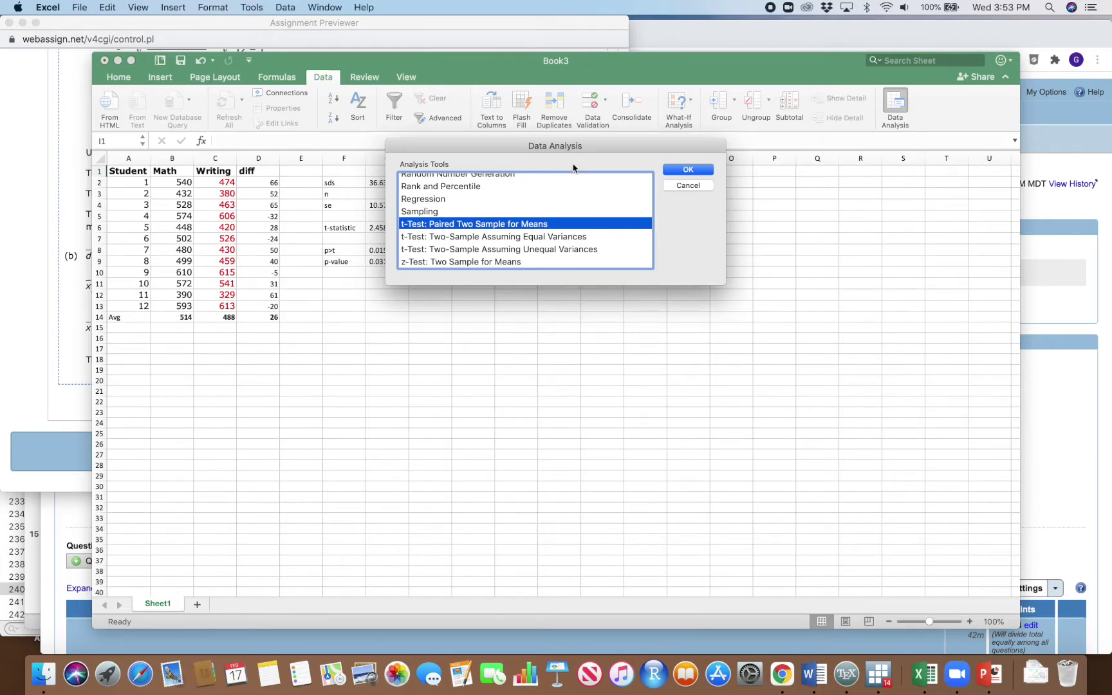
- Compare the paired, equal-variance and unequal-variance t-test options and the z-test option in the analysis tools list
drag(592, 145, 673, 134)
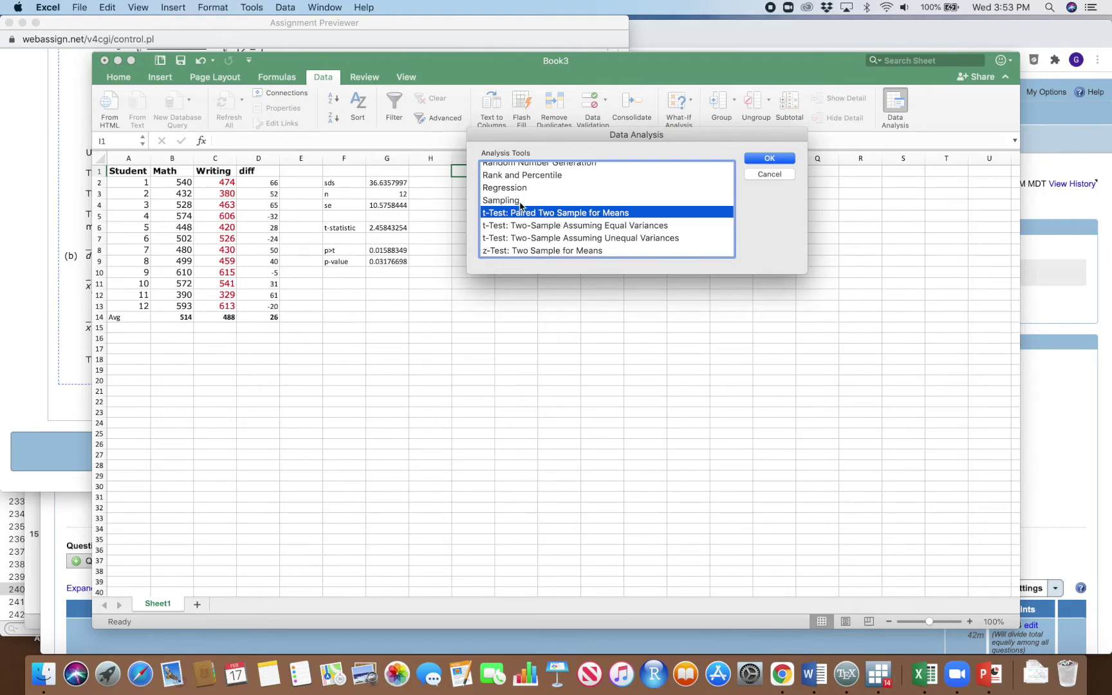
click(536, 226)
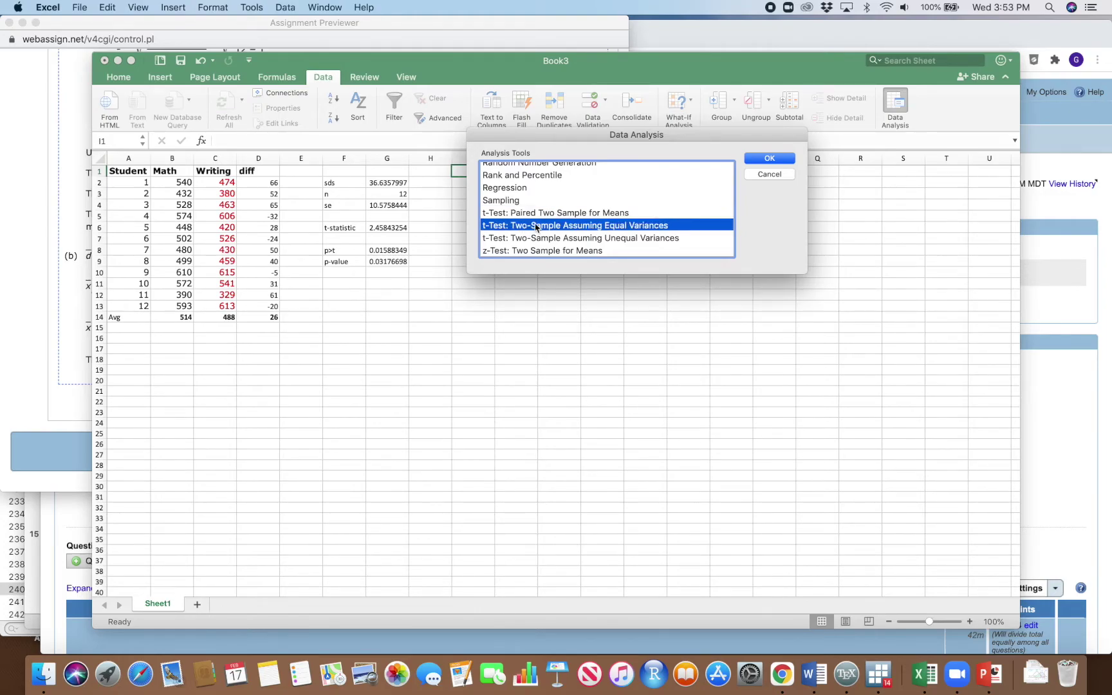
click(539, 216)
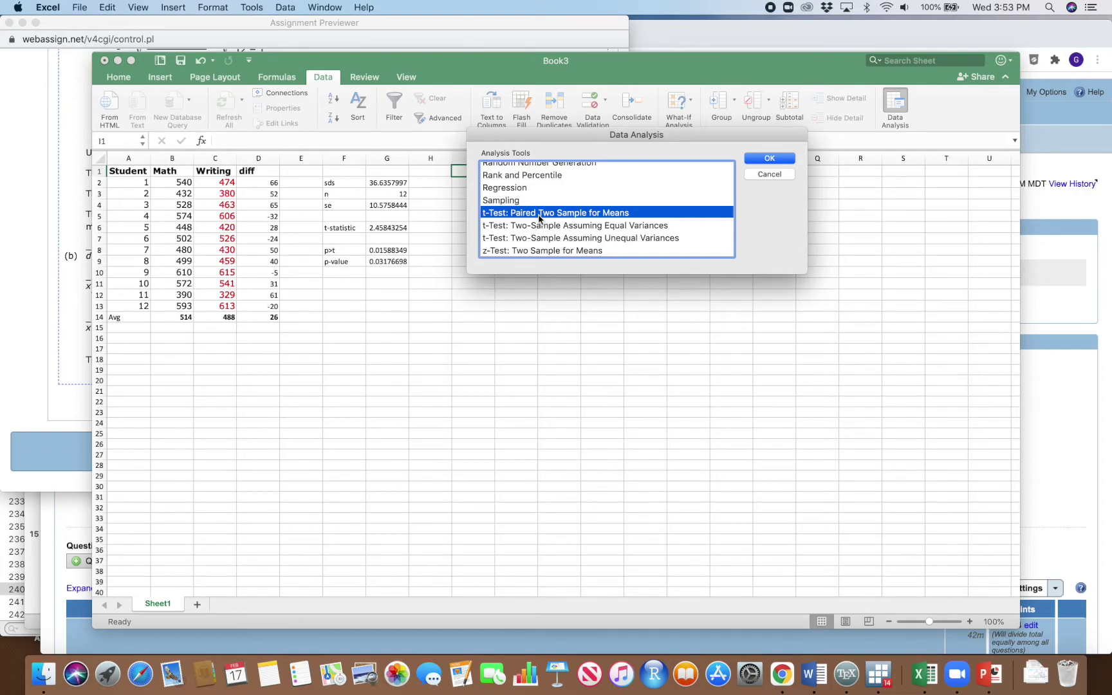
click(564, 235)
click(568, 217)
click(567, 226)
click(568, 238)
click(569, 250)
click(569, 227)
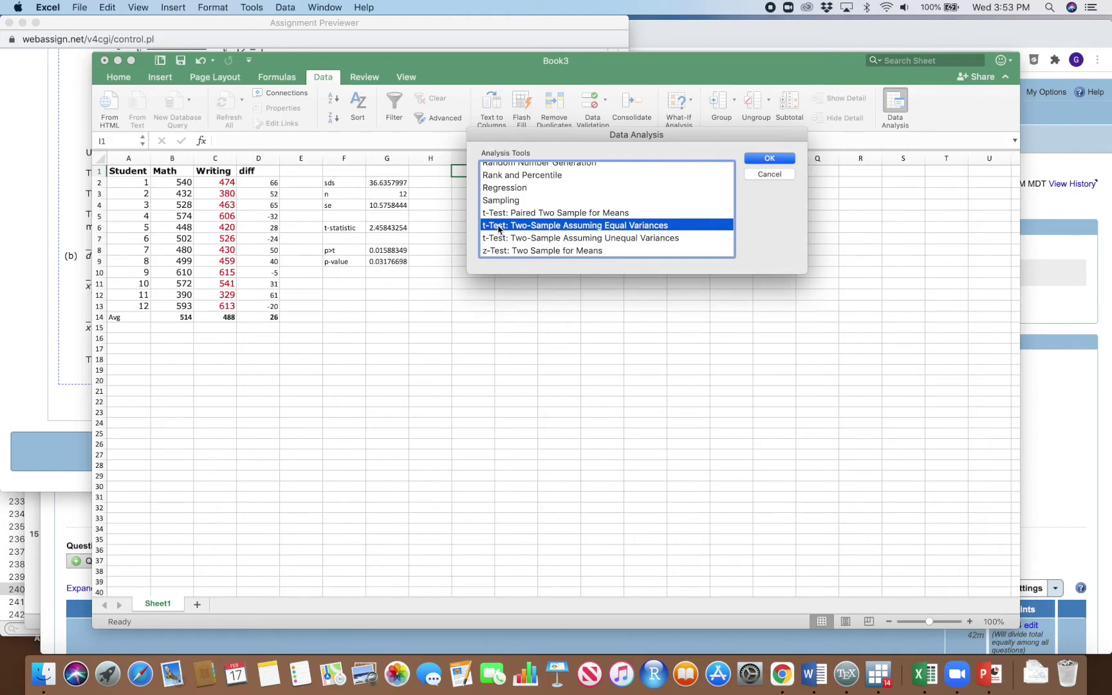
click(504, 251)
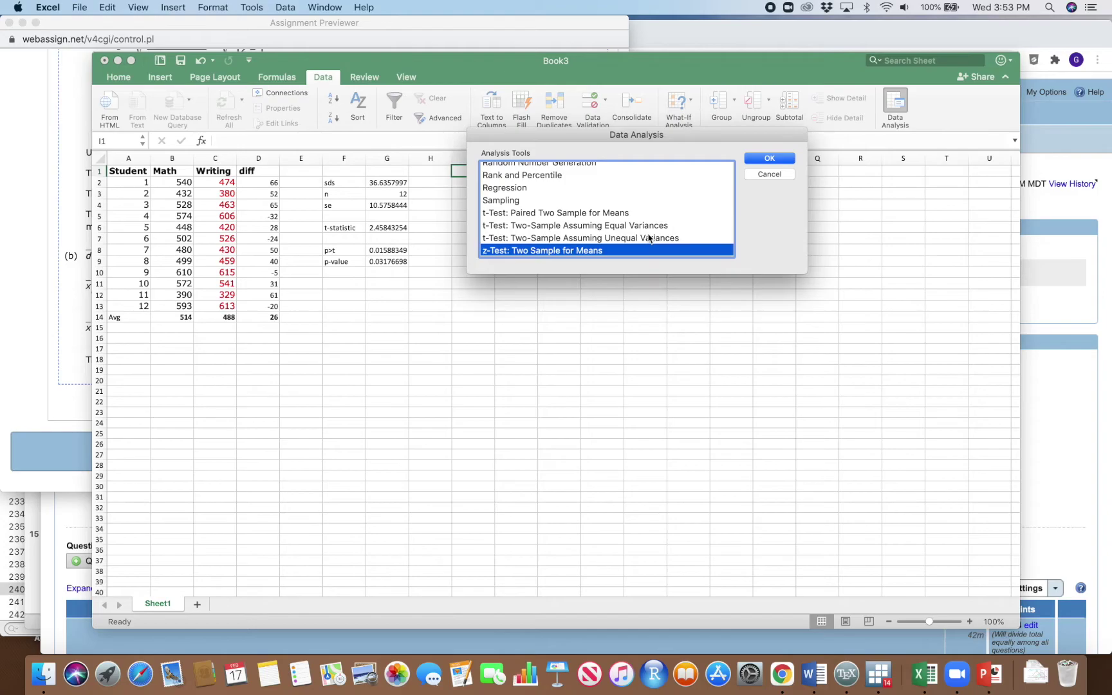
click(576, 225)
click(608, 239)
click(596, 229)
click(594, 243)
click(578, 230)
click(575, 237)
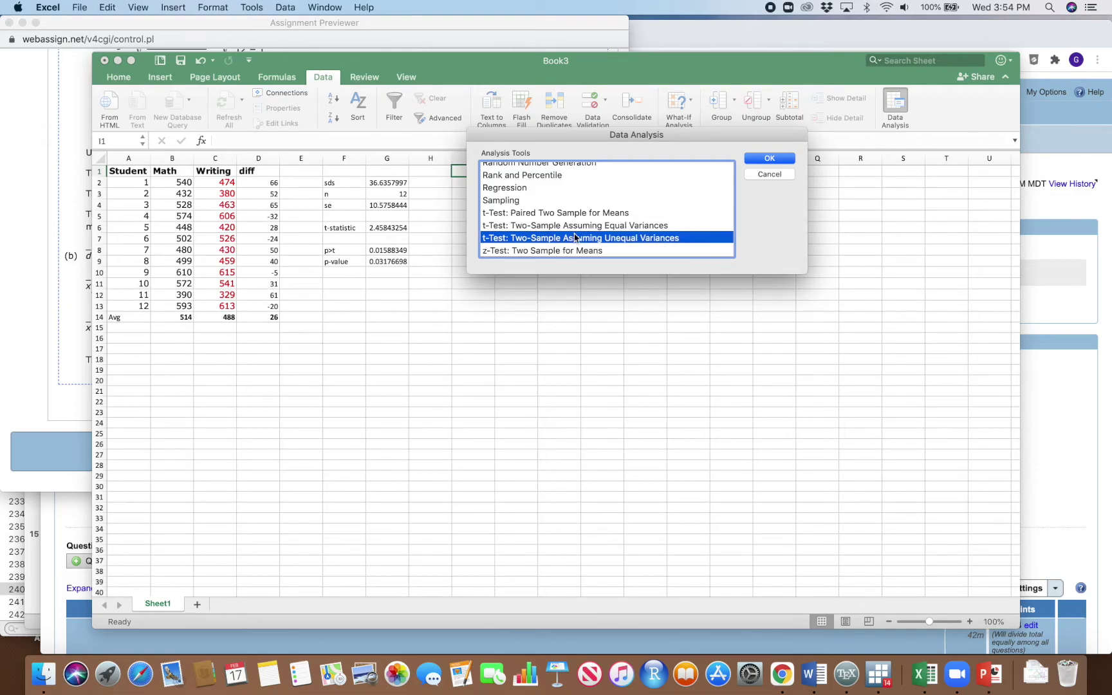
click(616, 226)
click(612, 239)
click(612, 225)
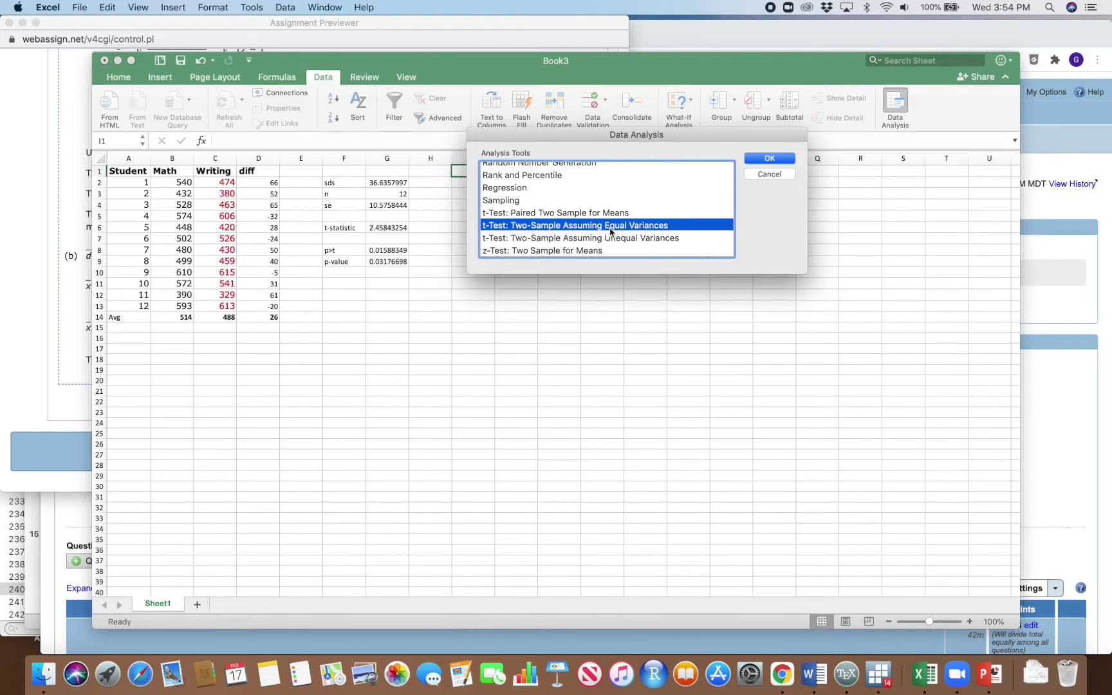
- Choose t-Test: Paired Two Sample for Means and clear its Variable 1 and Variable 2 ranges
double_click(595, 213)
drag(541, 129, 604, 149)
double_click(659, 202)
key(BackSpace)
key(BackSpace)
key(BackSpace)
key(BackSpace)
key(BackSpace)
key(BackSpace)
key(BackSpace)
key(BackSpace)
key(BackSpace)
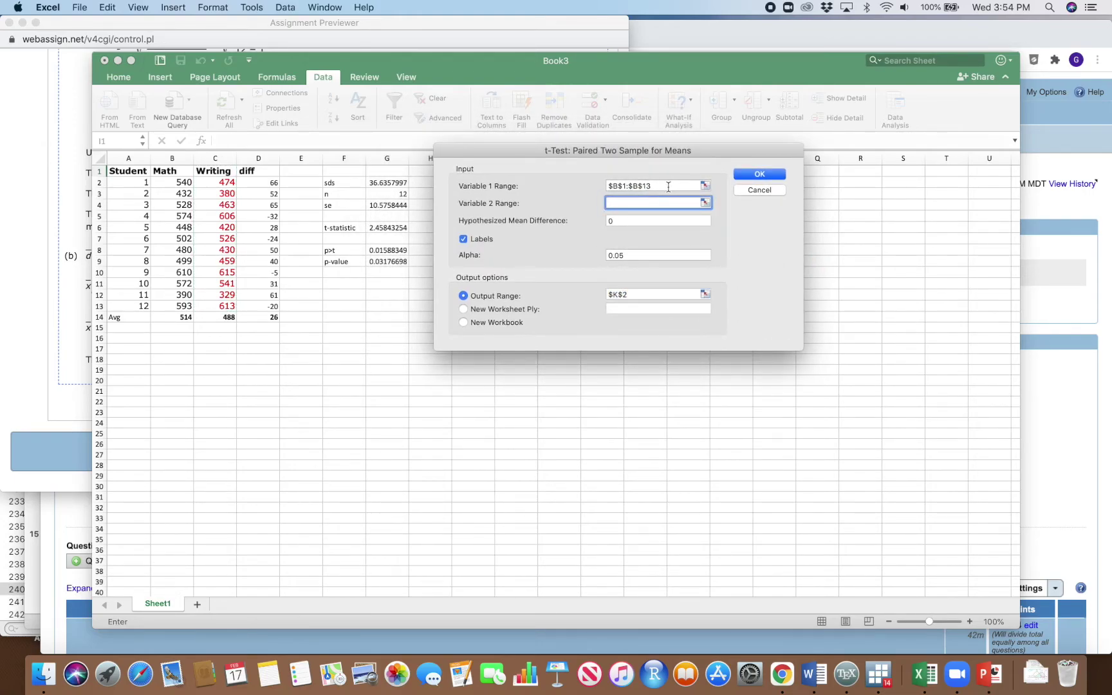
triple_click(667, 187)
key(BackSpace)
- Clear the hypothesized mean difference, turn off Labels, and re-enter alpha as 0.05
double_click(630, 221)
key(BackSpace)
click(464, 238)
double_click(631, 256)
key(BackSpace)
click(636, 294)
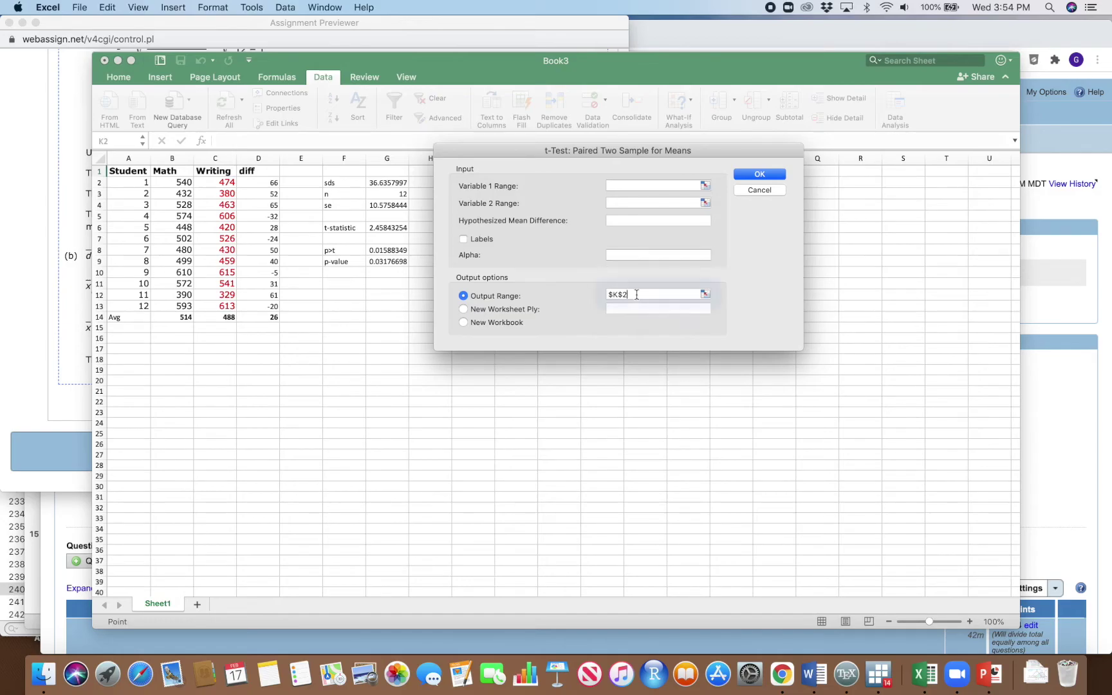
click(638, 258)
text(0.05)
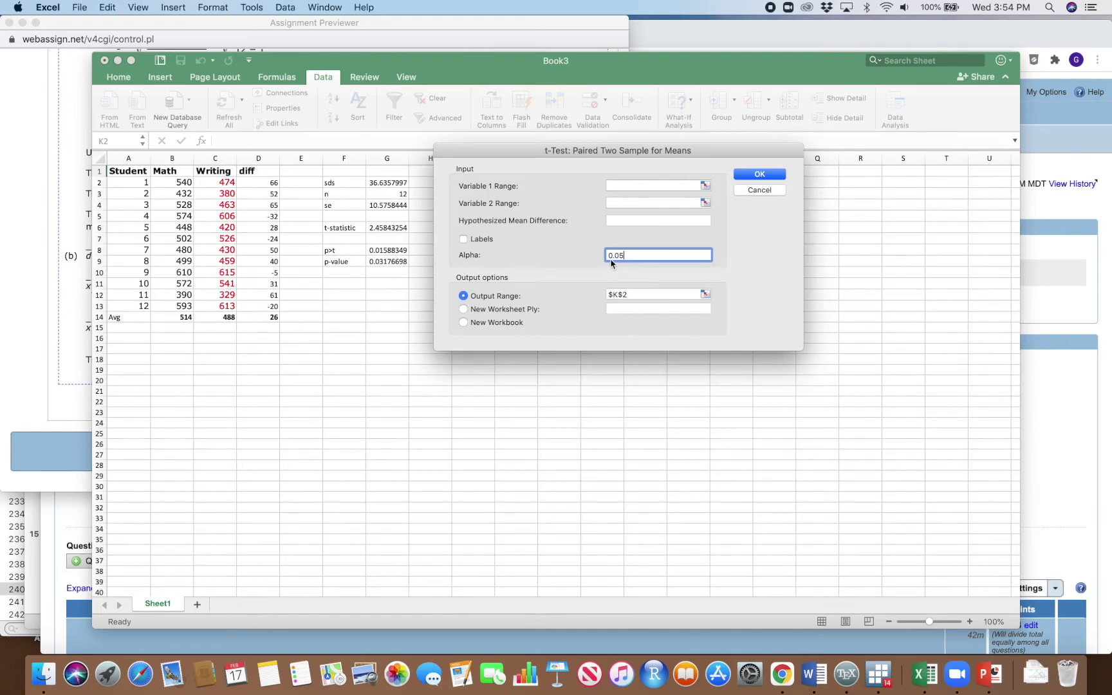
- Clear the output range and choose a new worksheet ply for the test output
click(633, 293)
key(BackSpace)
key(BackSpace)
key(BackSpace)
key(BackSpace)
click(462, 309)
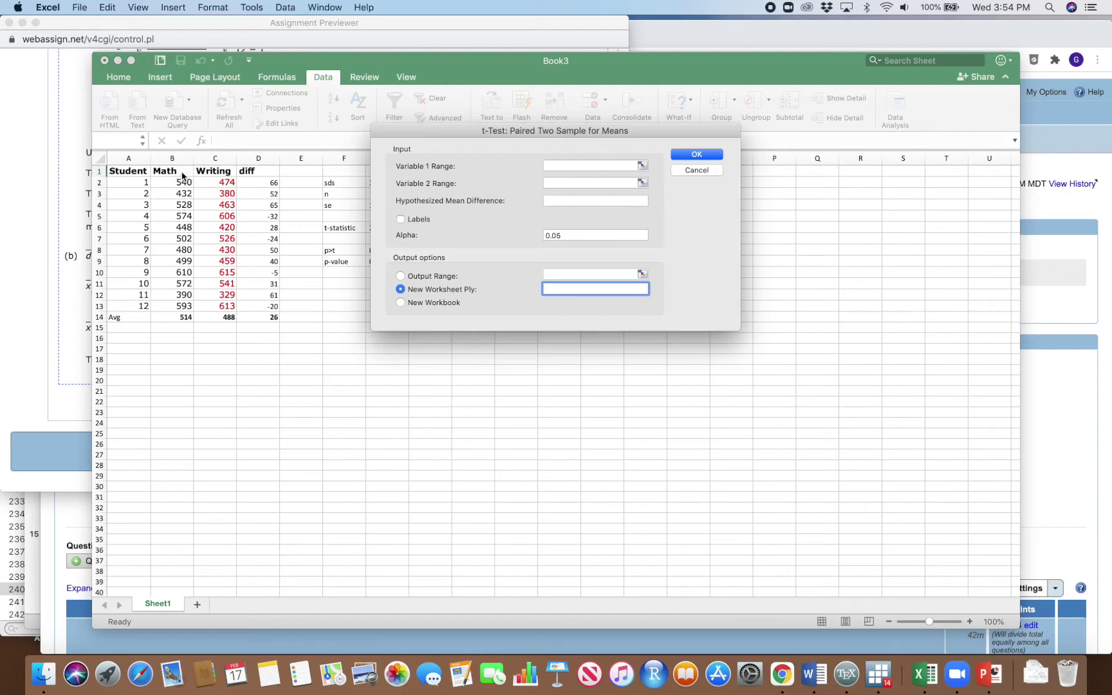
- Set Variable 1 to the math scores in B1:B13 and Variable 2 to the writing scores in C1:C13, with Labels on
click(558, 169)
drag(169, 171, 185, 308)
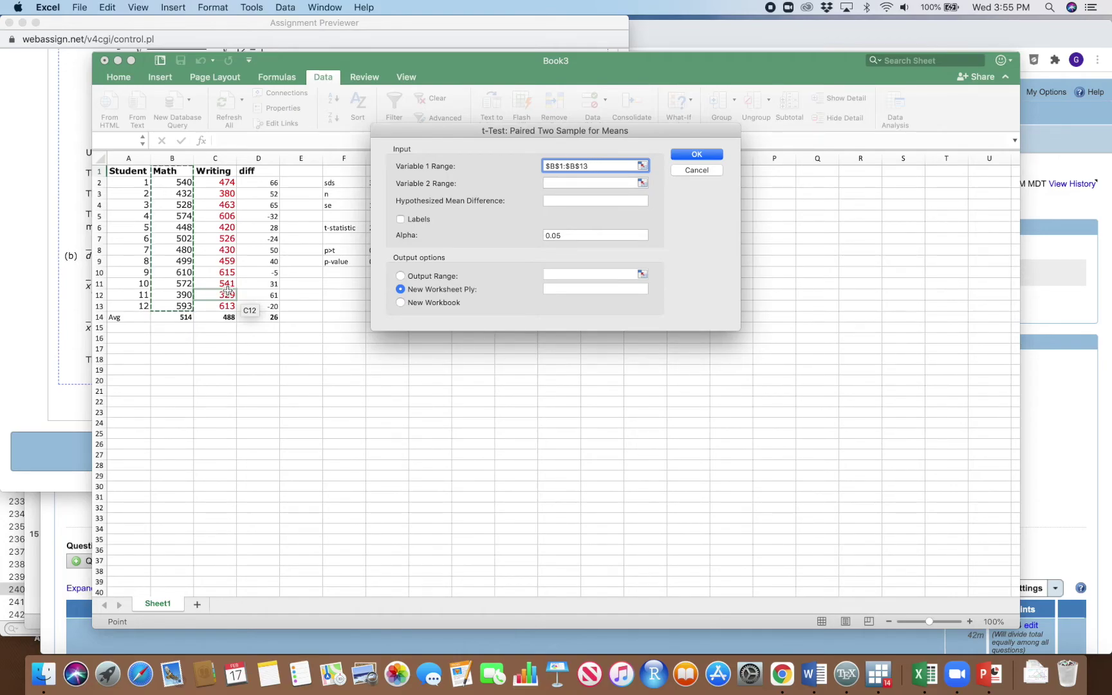
click(563, 182)
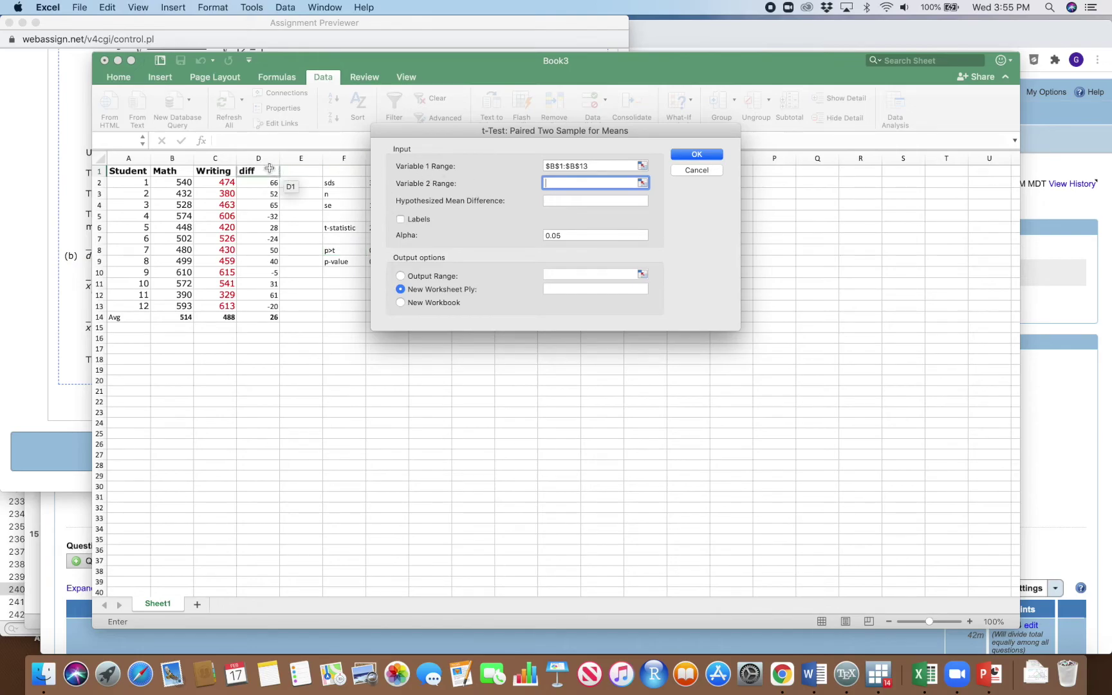
drag(215, 172, 217, 306)
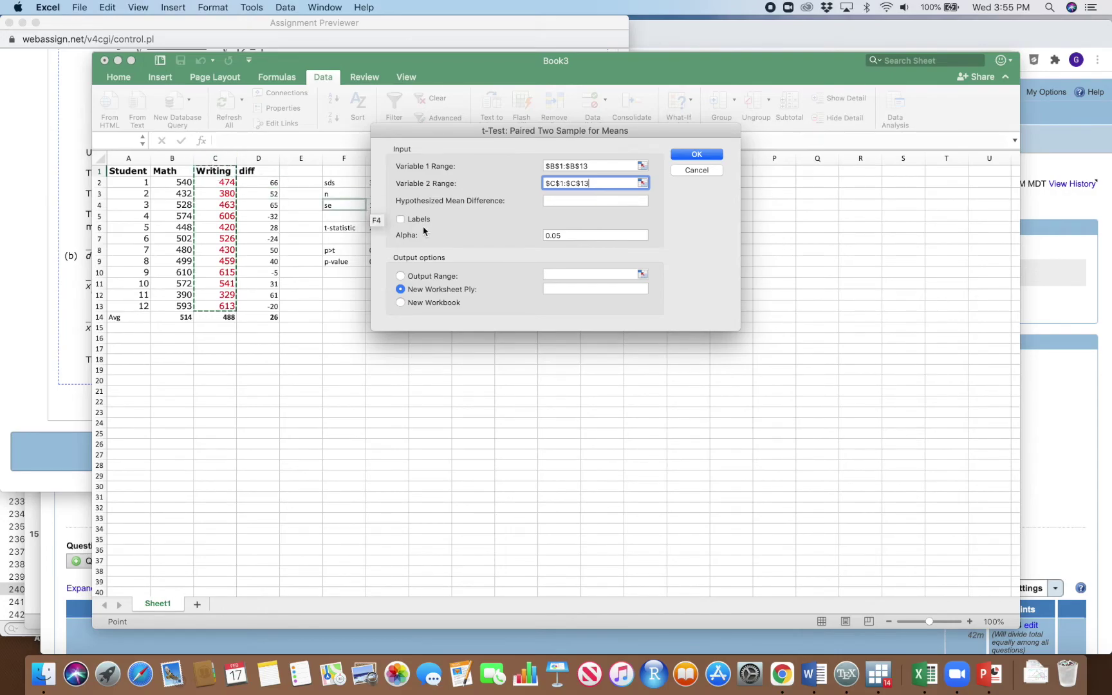
click(401, 219)
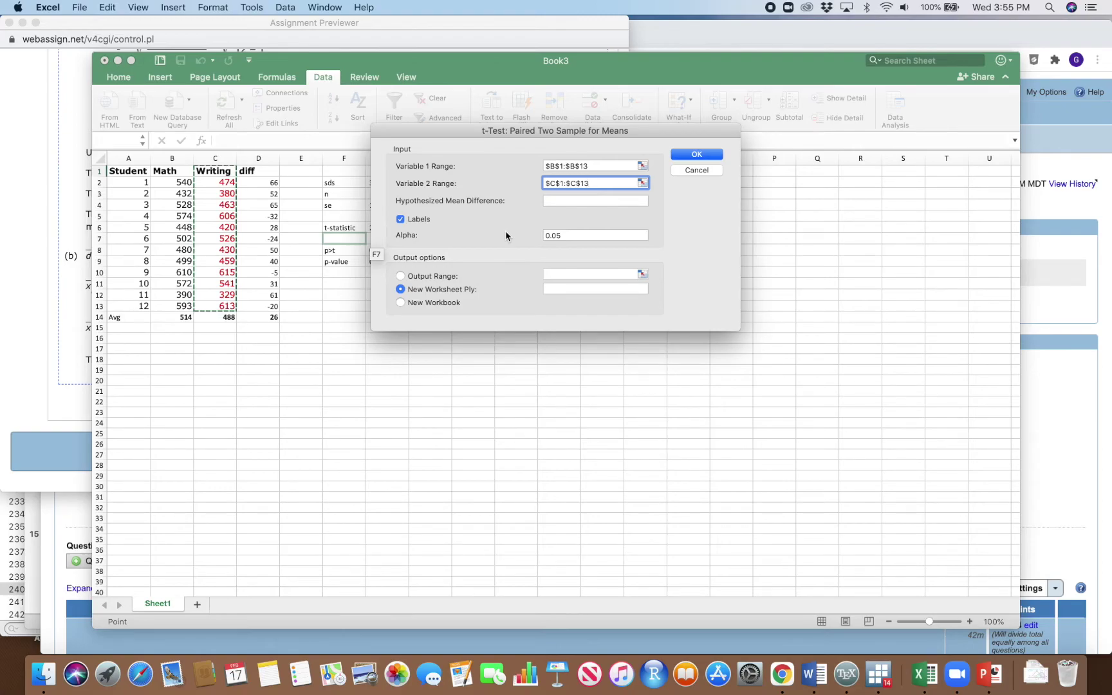
- Set the output range to cell J1 on the current sheet and run the paired t-test
click(400, 276)
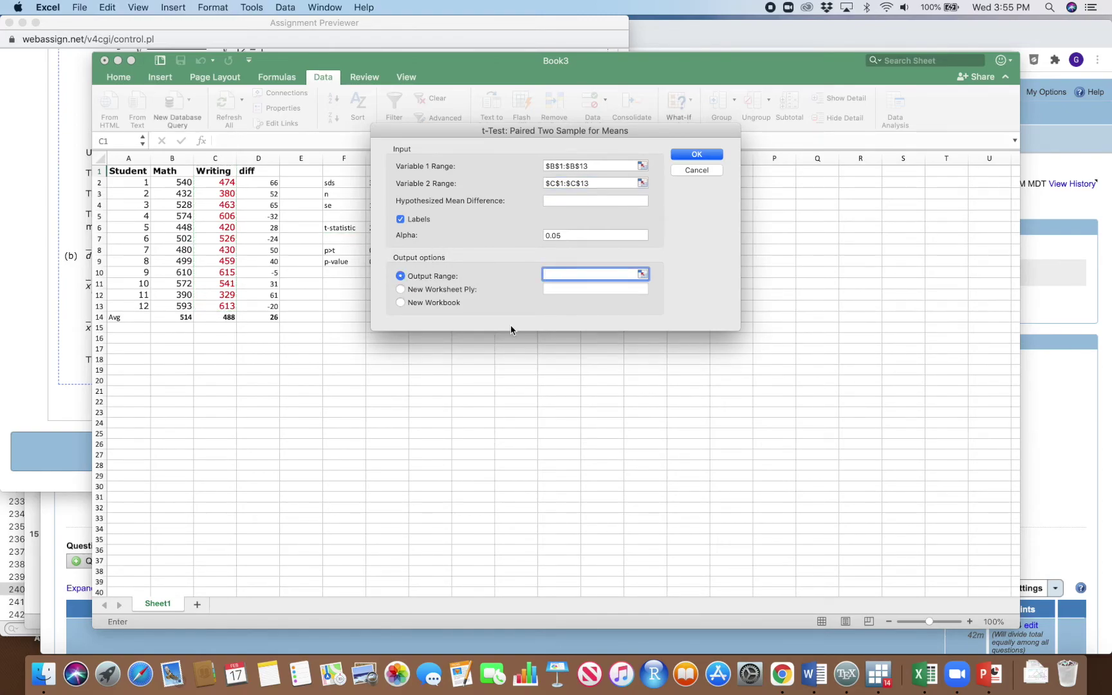
drag(475, 132, 434, 280)
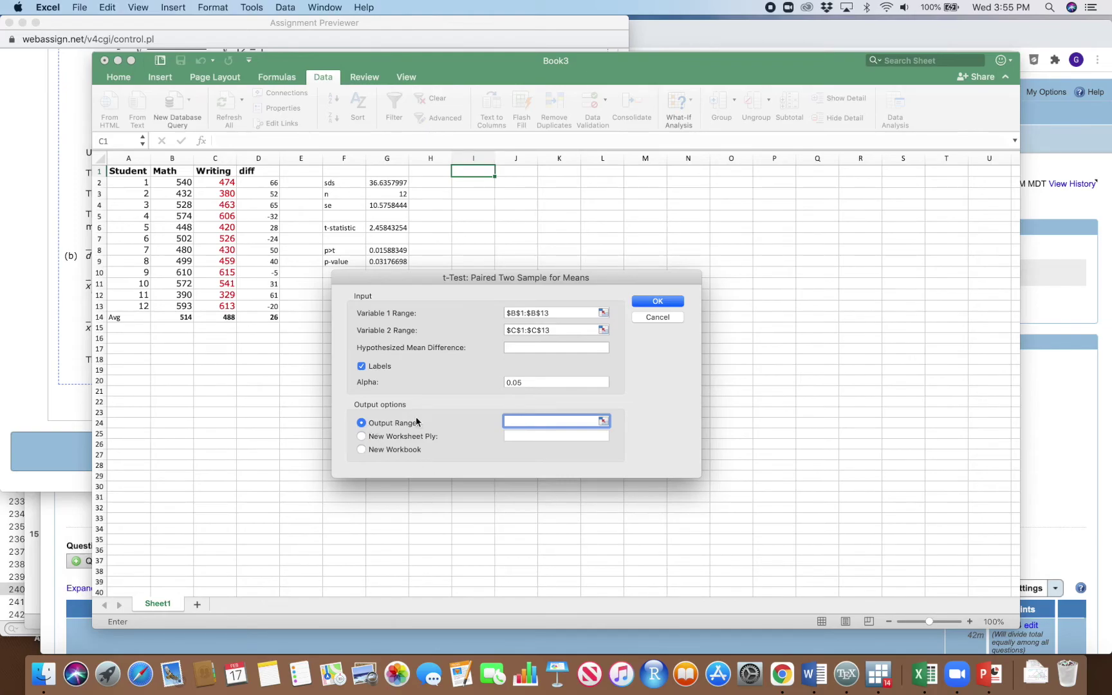
click(518, 171)
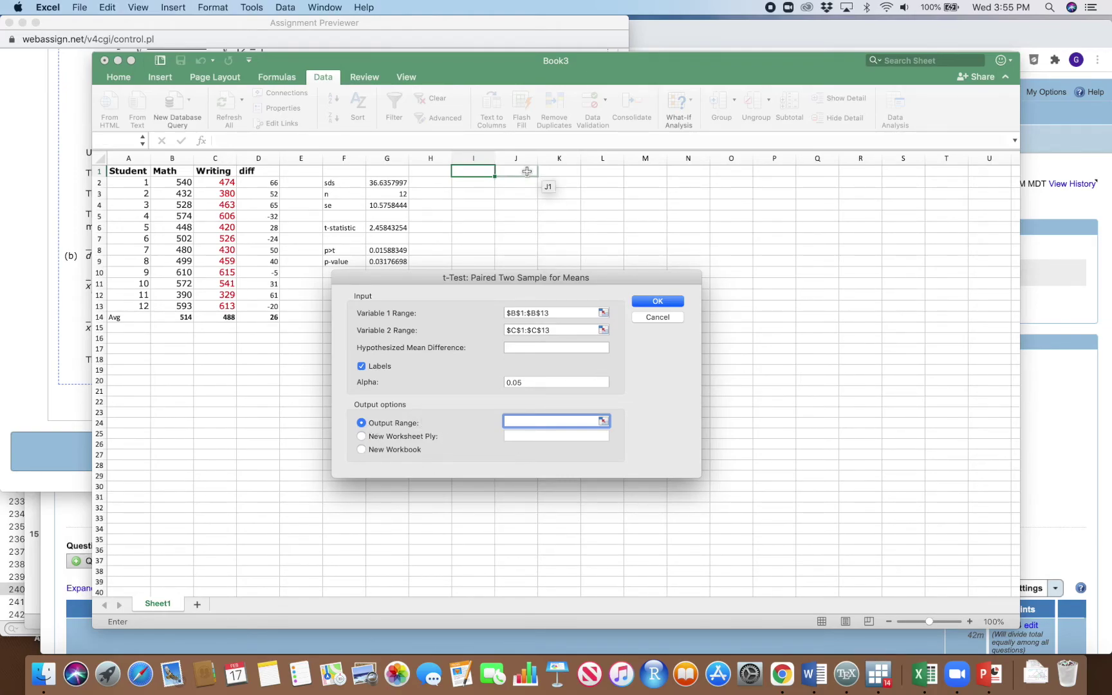
click(655, 299)
- Autofit columns J and K to the t-test output
click(731, 306)
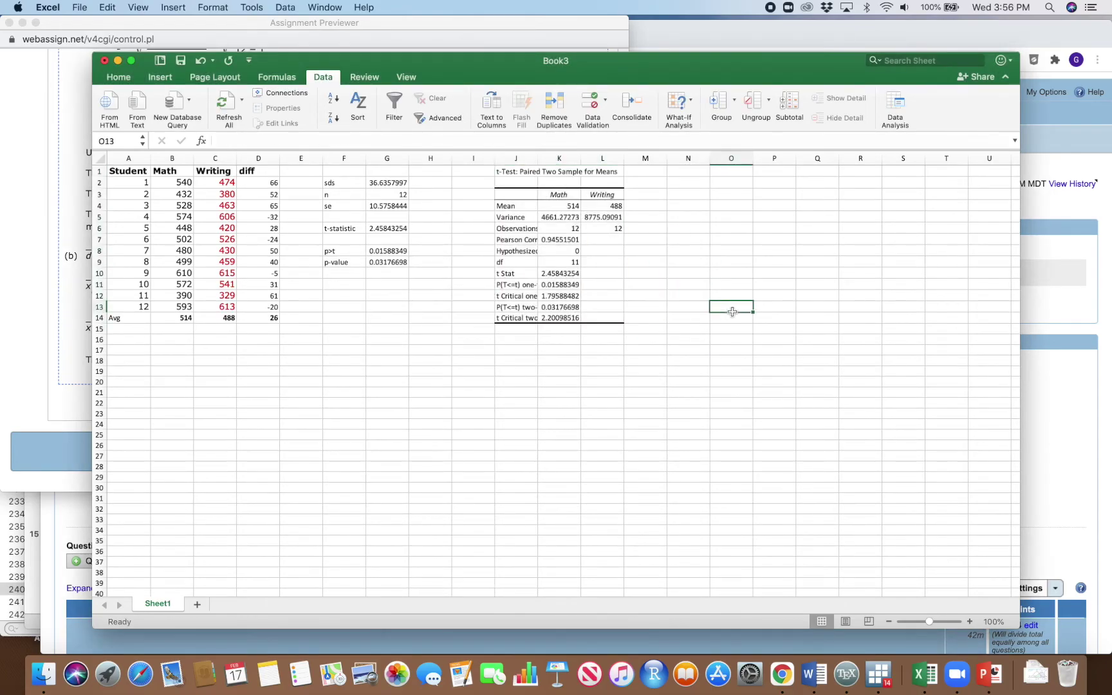
double_click(539, 160)
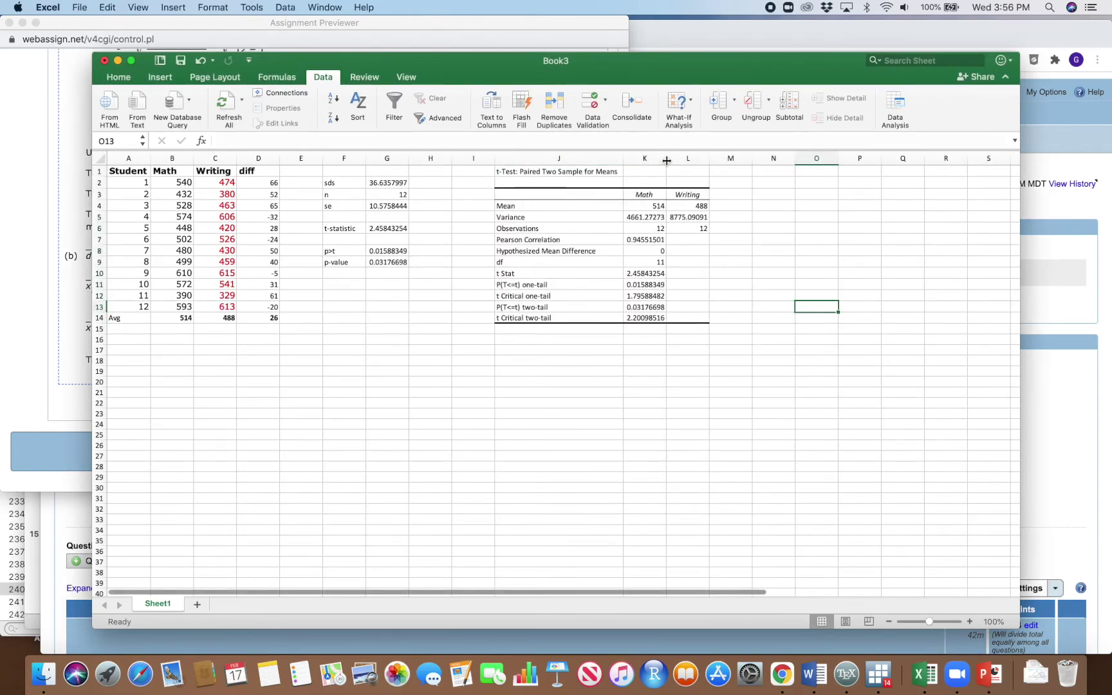
double_click(666, 159)
- Compare the math and writing means in K4 and L4 of the t-test output with the averages in B14 and C14
drag(669, 206, 705, 206)
scroll(408, 354, up, 5)
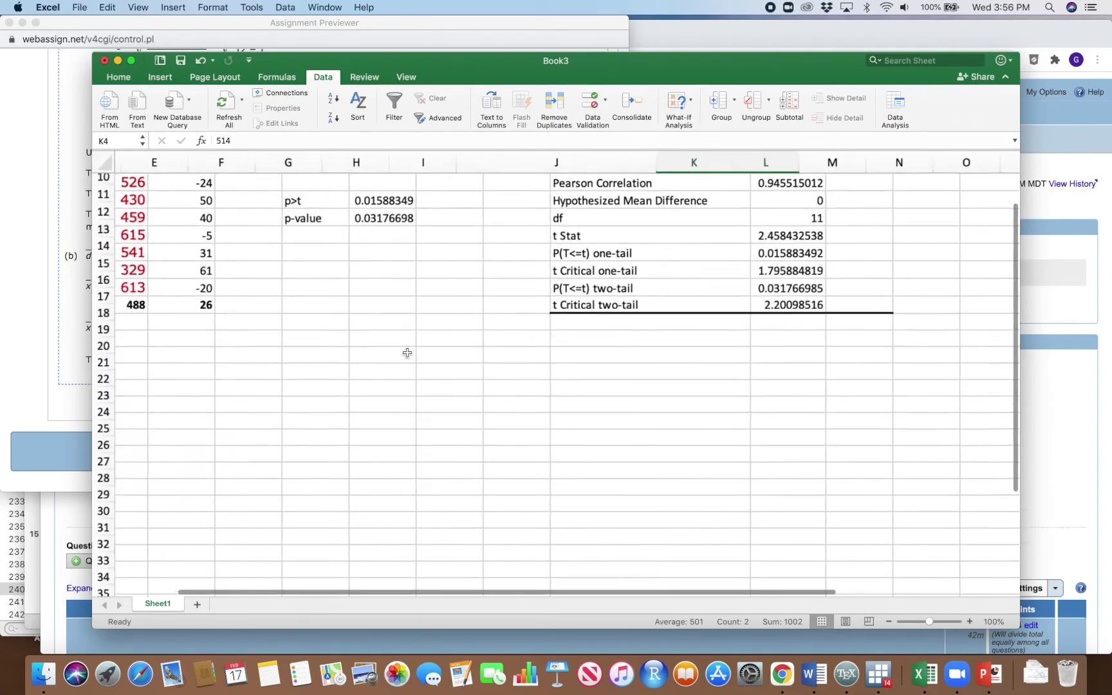
click(831, 239)
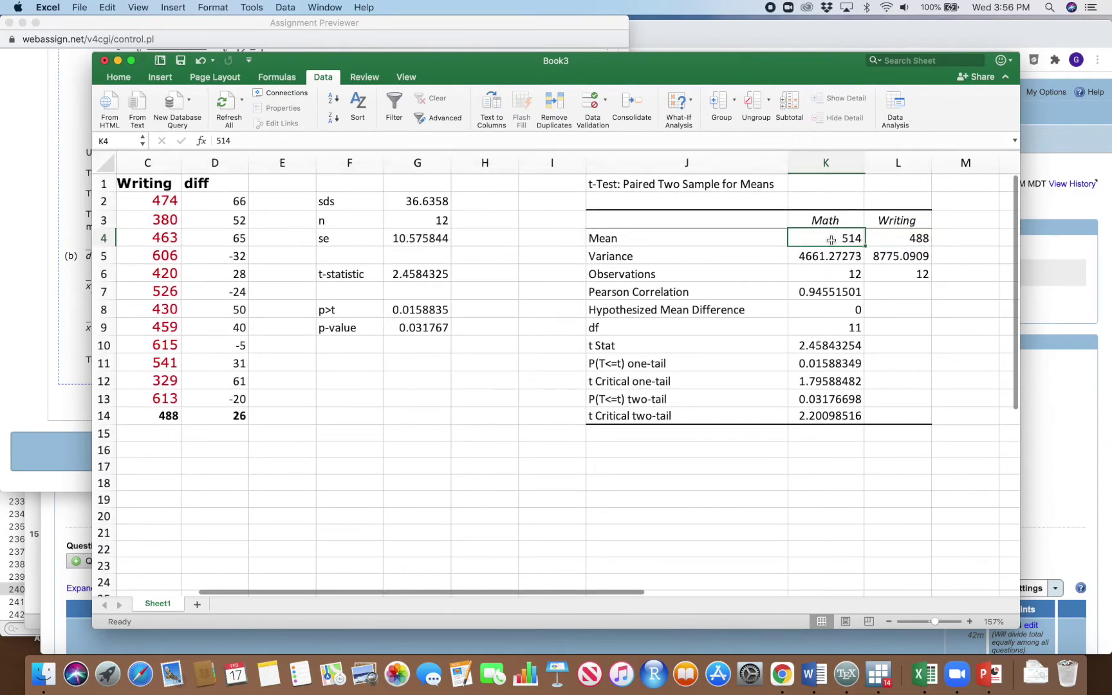
click(913, 238)
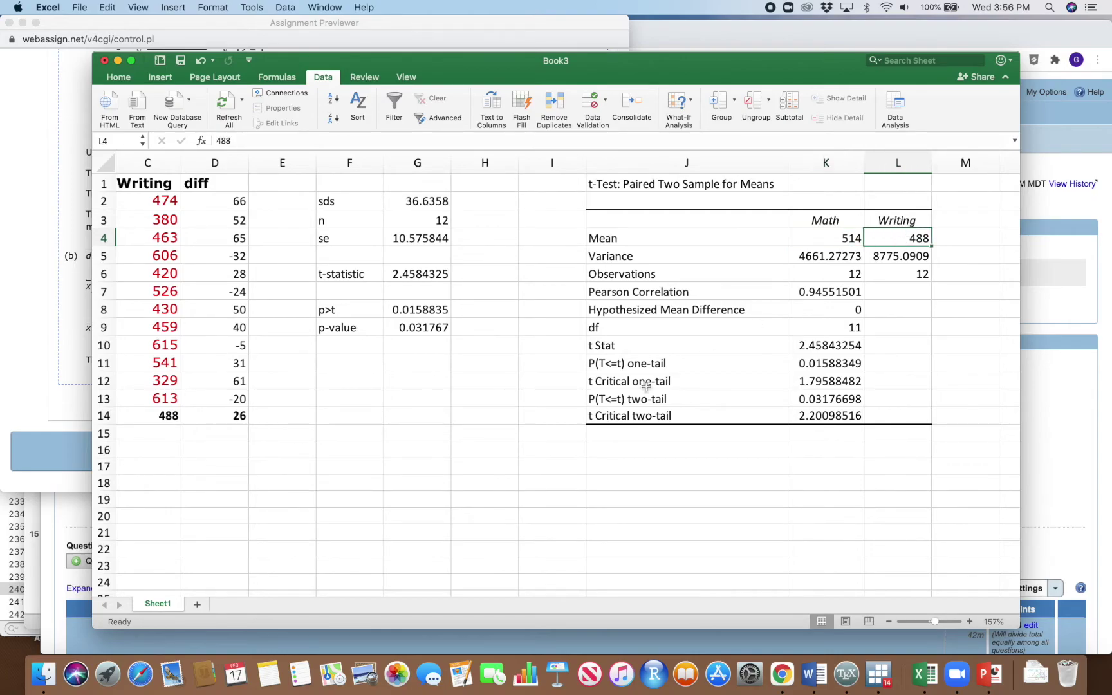
scroll(541, 376, left, 5)
click(222, 416)
click(282, 417)
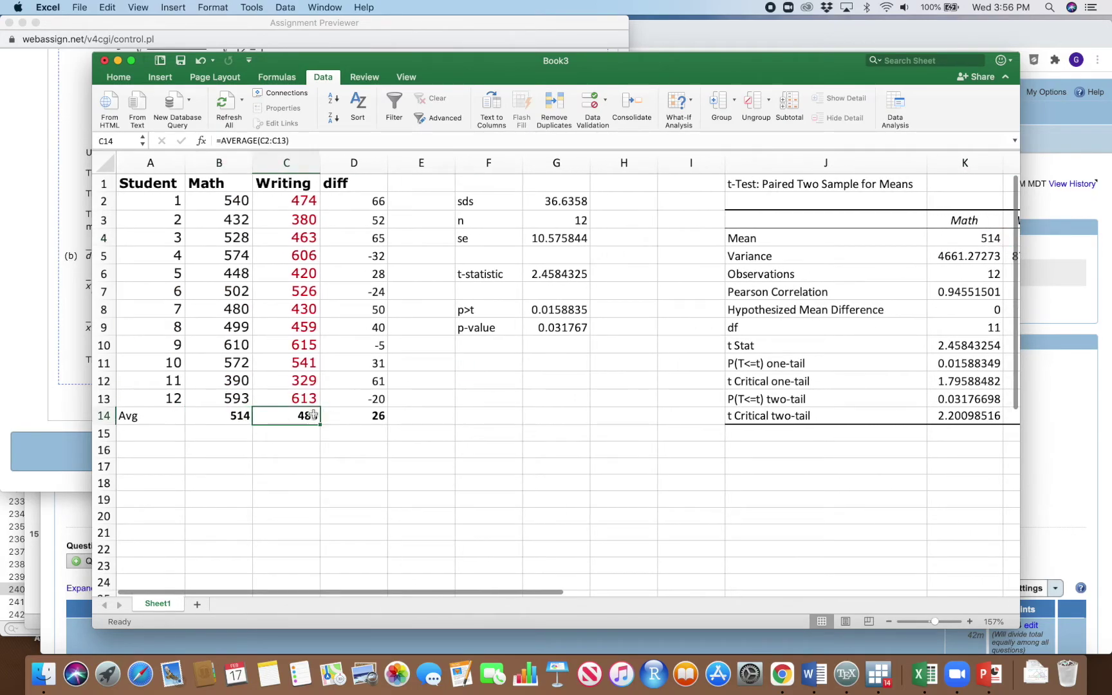
double_click(250, 416)
key(Return)
- Compute the difference between the two output means in M4 with =K4-L4
scroll(576, 325, right, 5)
click(772, 241)
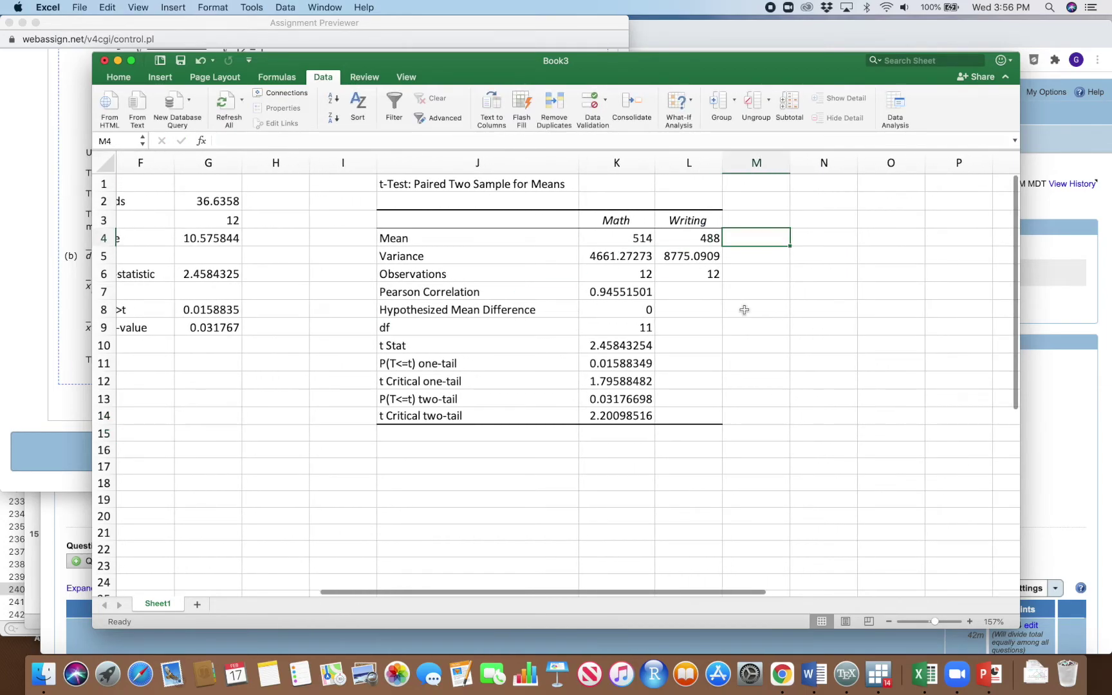
text(=)
click(637, 238)
text(-)
click(682, 240)
key(Return)
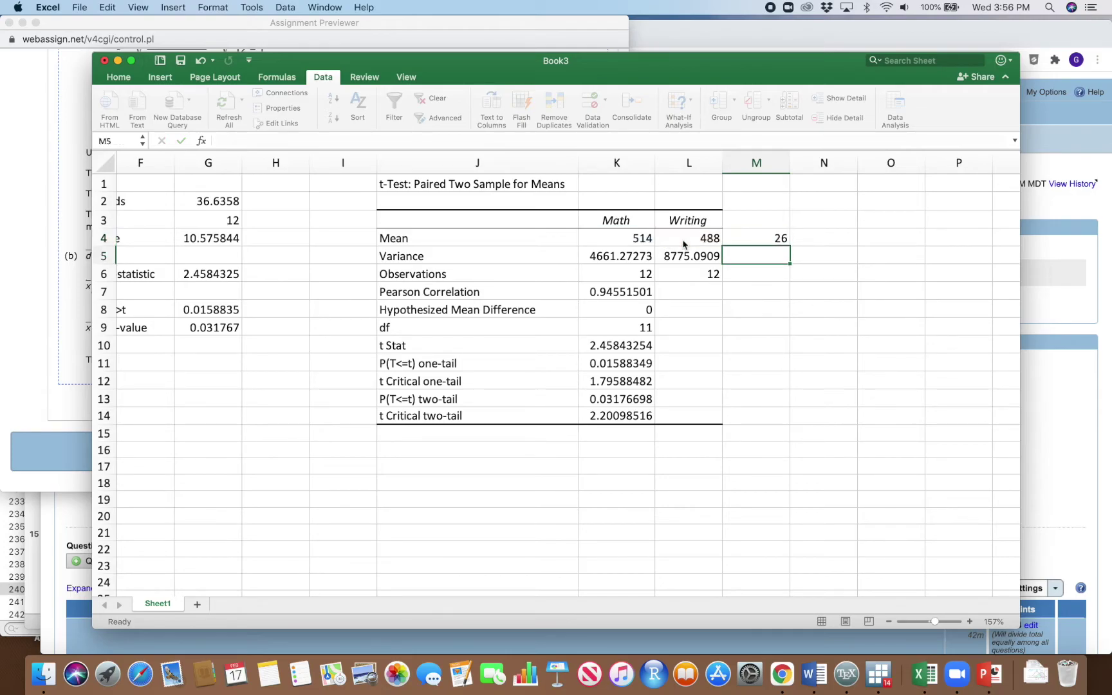
- Check the average of the paired differences in D14 against the difference of means in M4
scroll(792, 275, left, 2)
scroll(791, 274, left, 2)
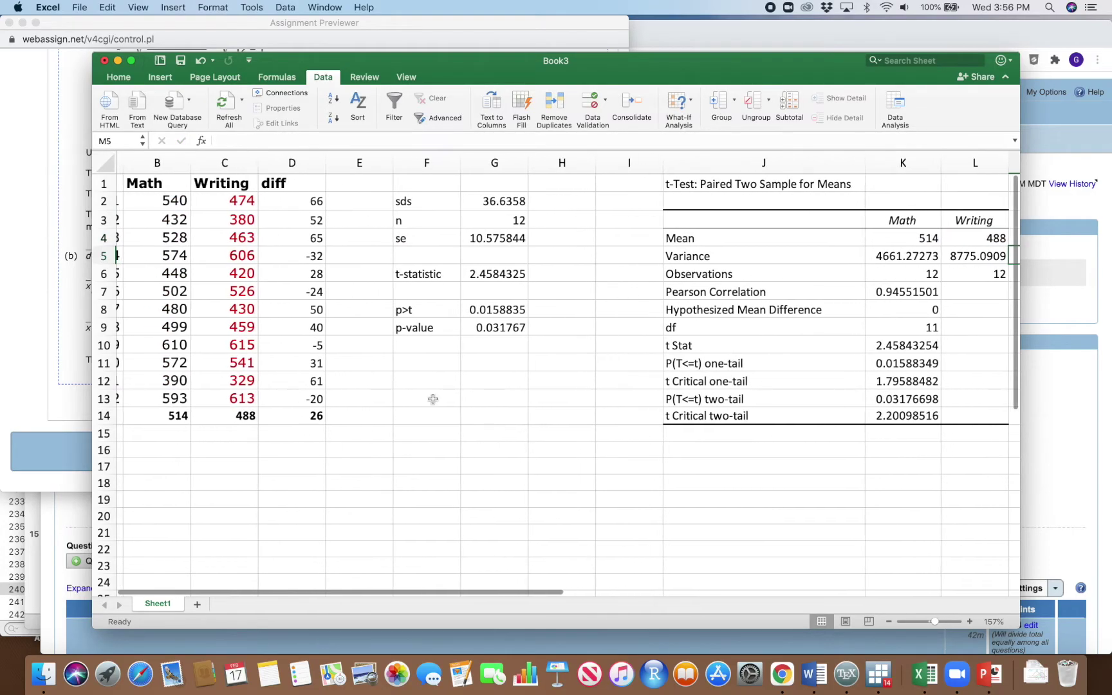
double_click(315, 415)
key(Return)
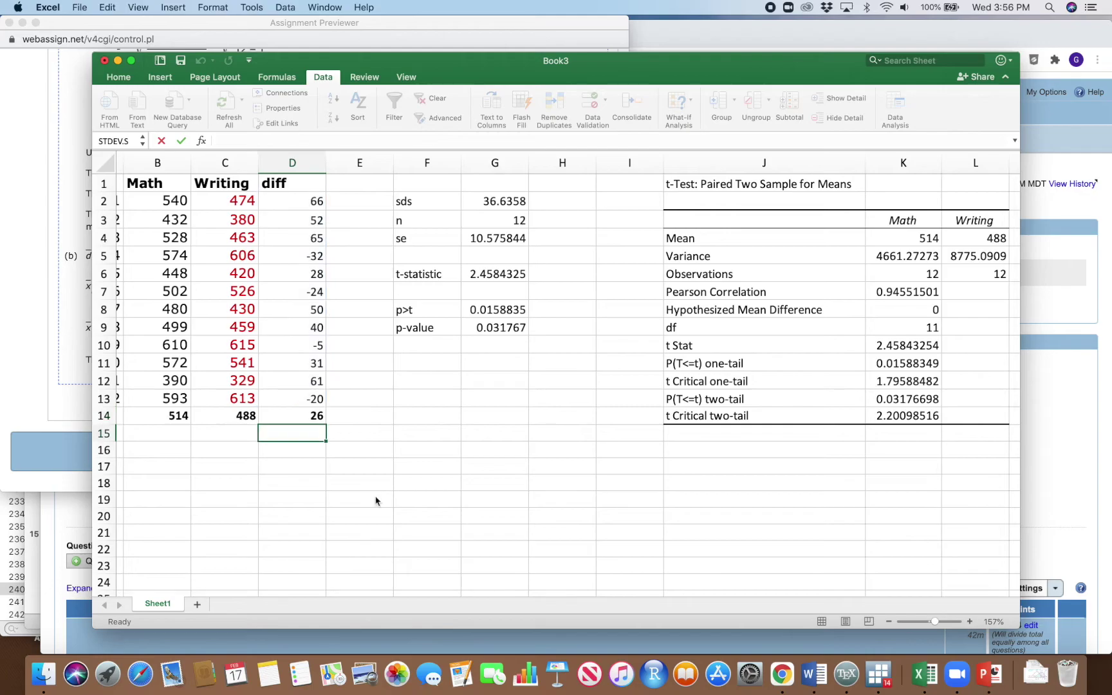
- Check the number of observations in K6 of the t-test output
scroll(464, 422, right, 2)
scroll(473, 412, up, 1)
scroll(473, 412, right, 1)
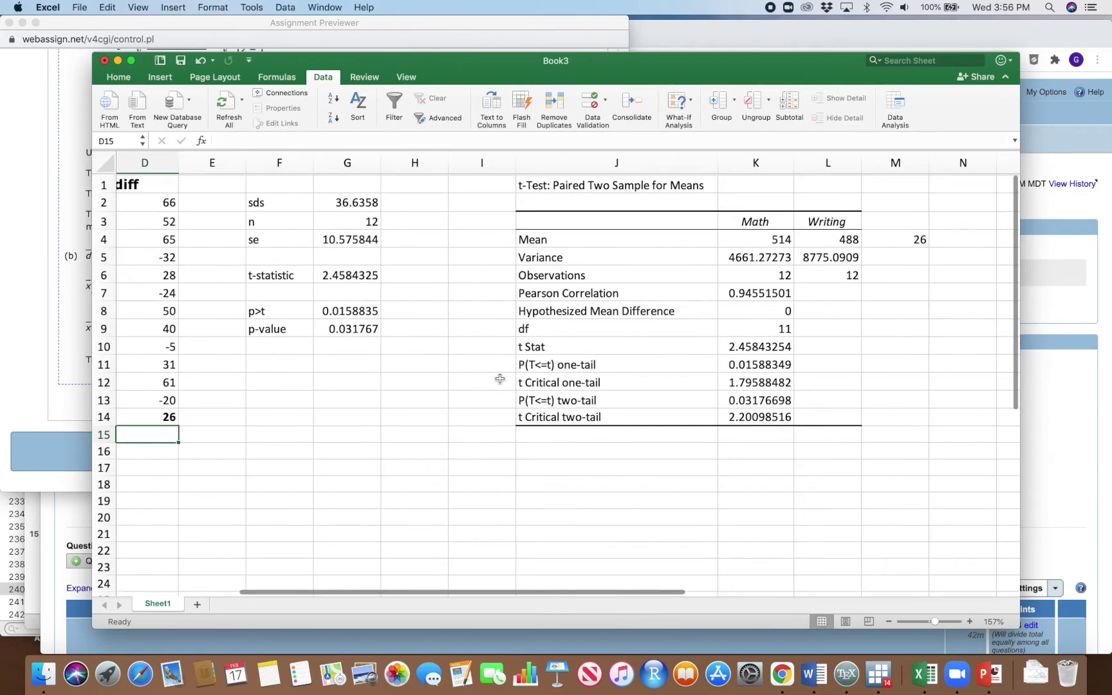
click(779, 276)
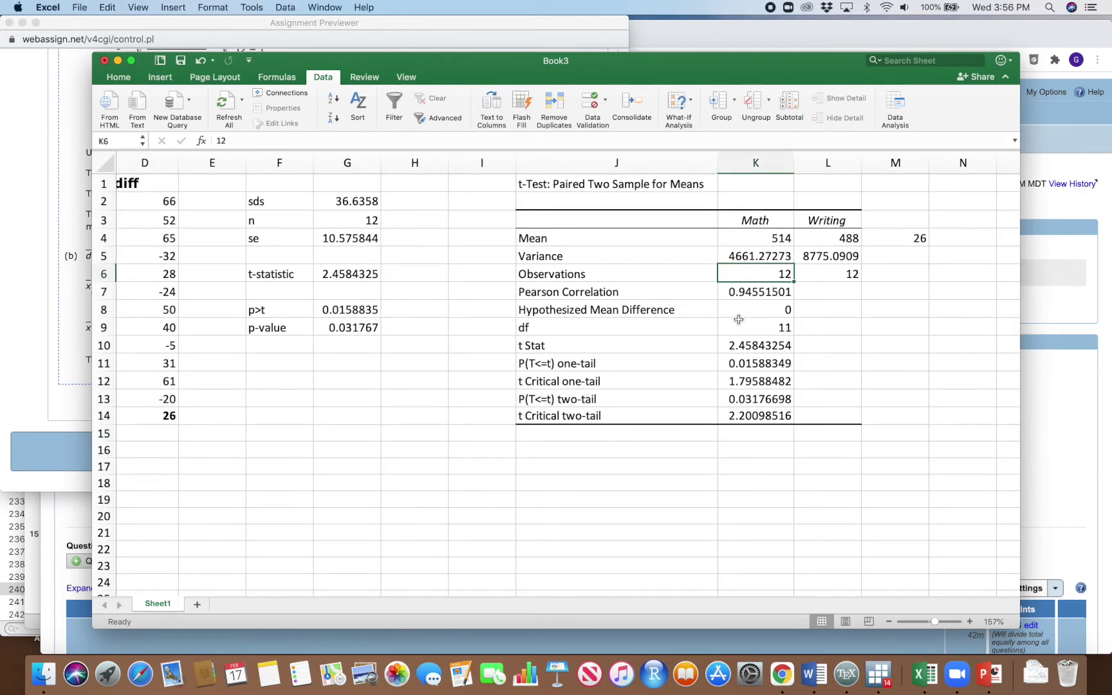
- Examine the Pearson correlation in K7 against the paired math and writing scores in B2:C13
scroll(747, 313, down, 2)
scroll(747, 313, left, 1)
click(761, 259)
scroll(549, 302, up, 2)
scroll(549, 302, left, 3)
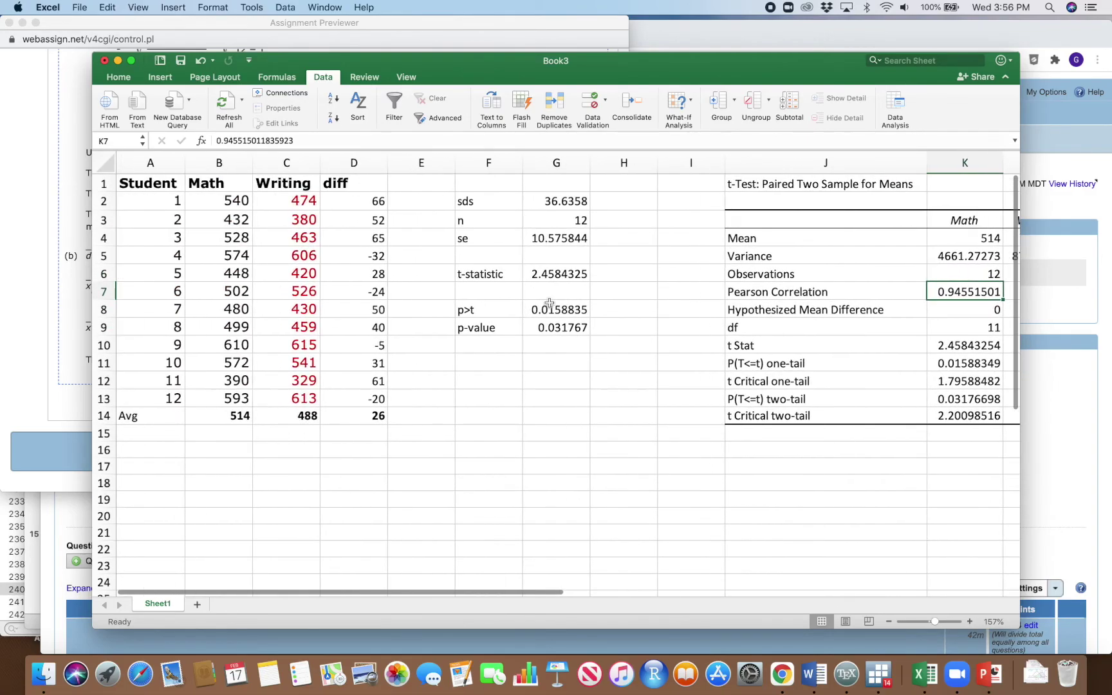
drag(235, 201, 290, 399)
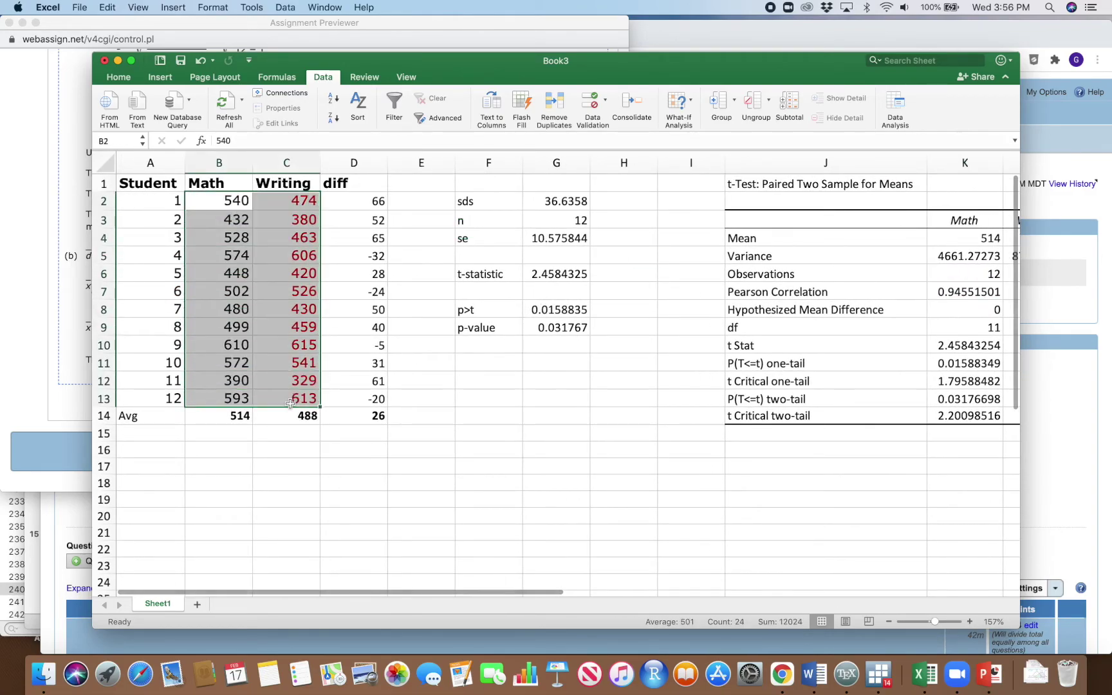
scroll(527, 397, right, 3)
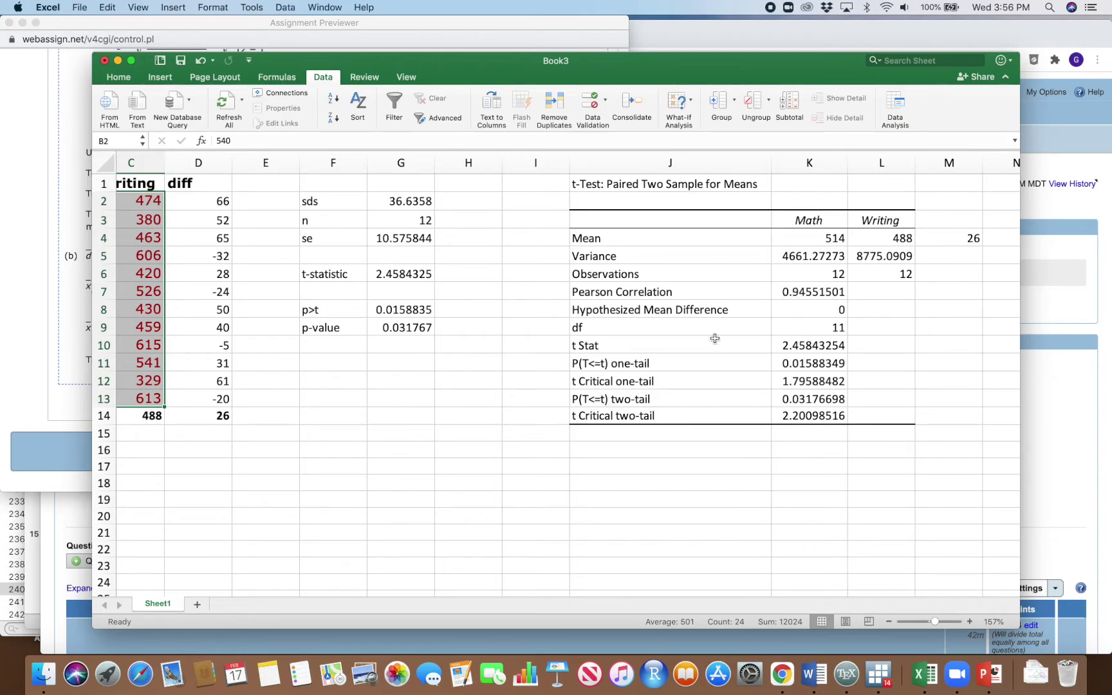
- Inspect the hypothesized mean difference in K8 and the degrees of freedom in K9 of the t-test output
click(703, 315)
click(806, 310)
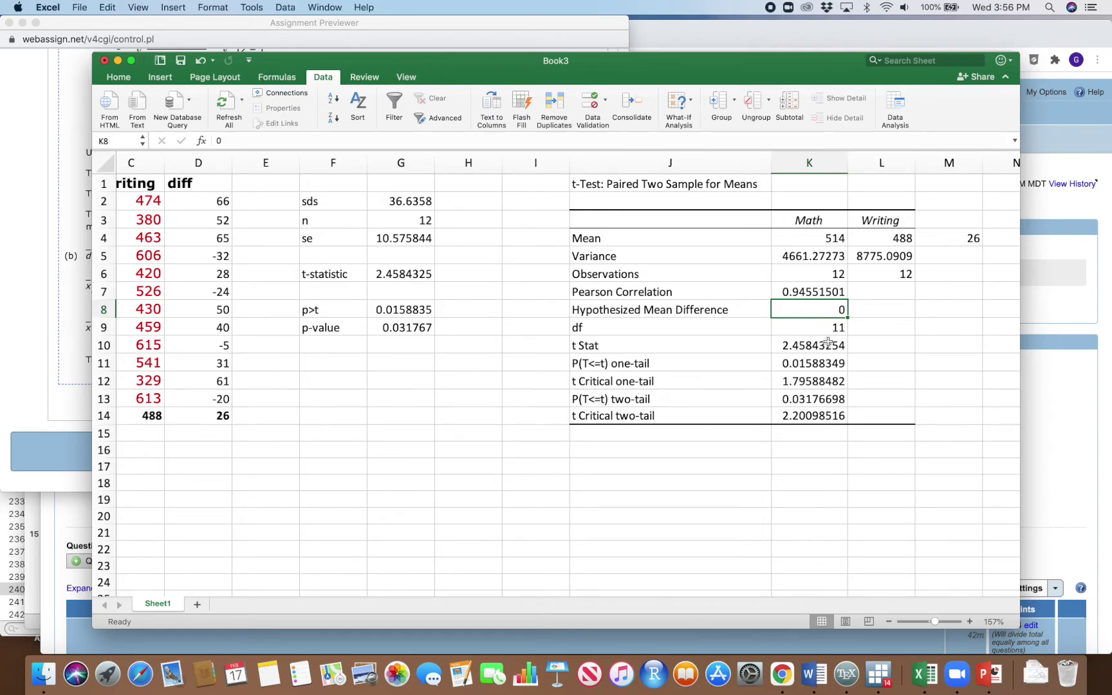
scroll(828, 343, down, 2)
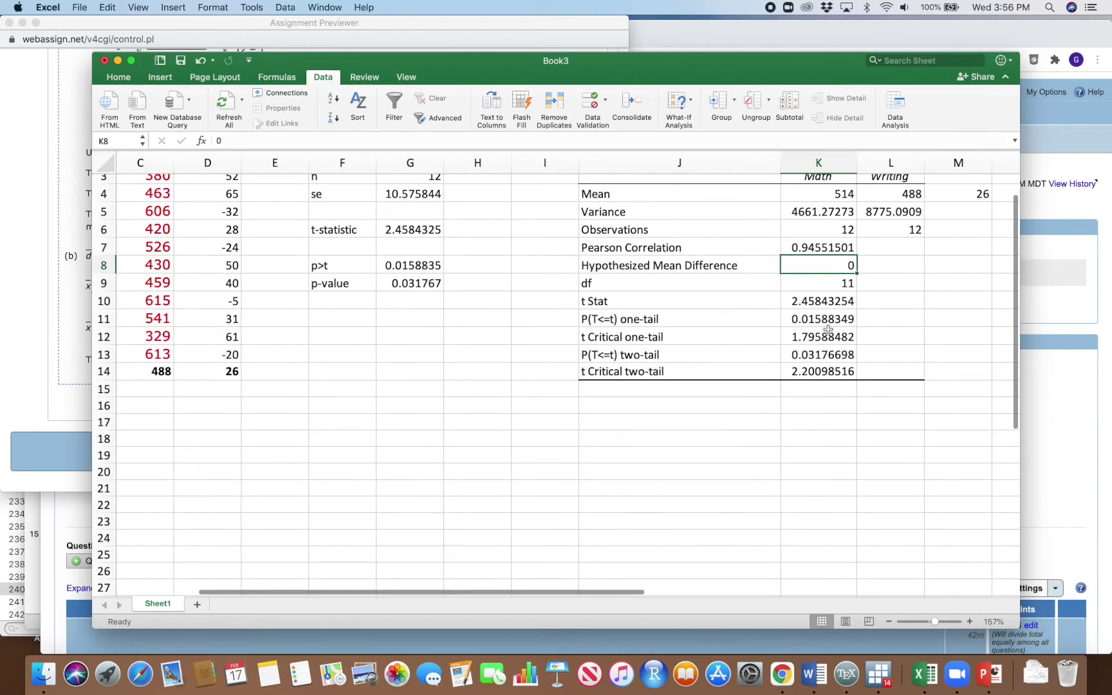
click(846, 285)
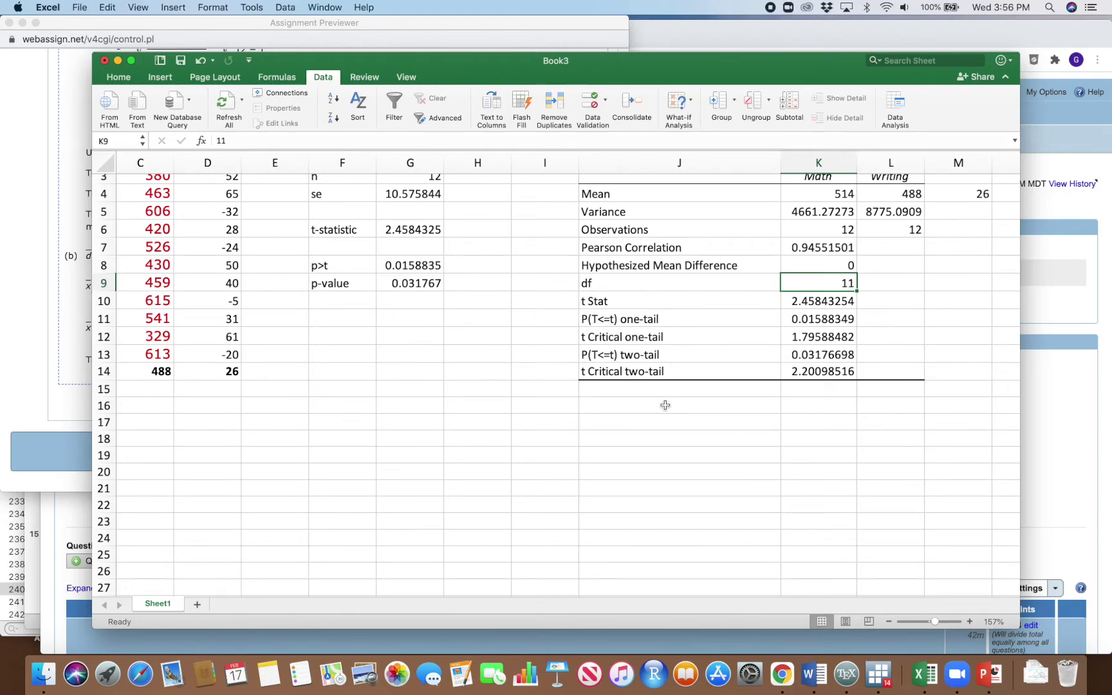
scroll(664, 405, up, 3)
click(643, 327)
double_click(814, 331)
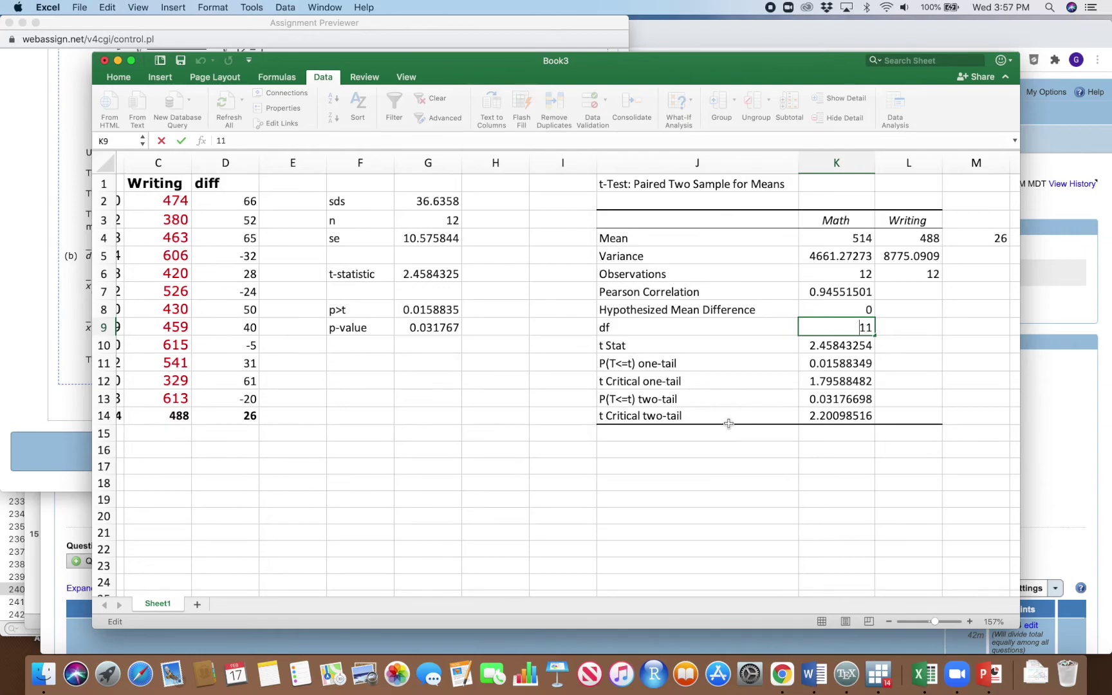
double_click(856, 328)
click(841, 359)
key(Up)
key(Up)
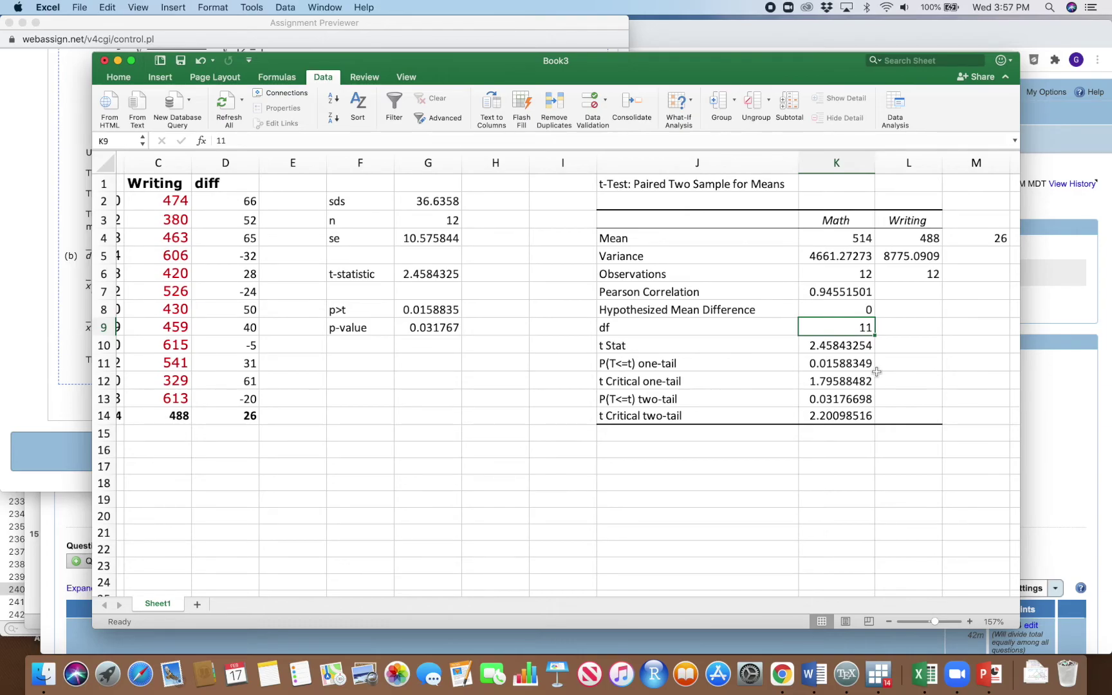
- Compare the t Stat in K10 with the manually computed t-statistic in G6 and its formula =D14/G4
scroll(877, 372, down, 2)
click(850, 439)
double_click(844, 321)
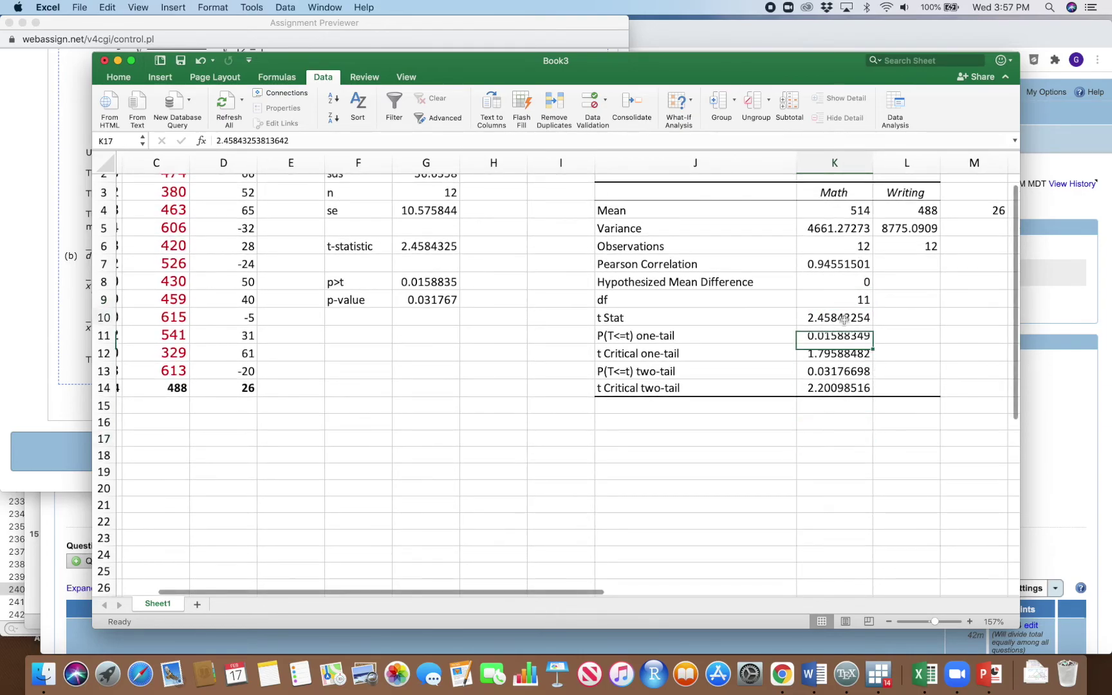
key(Return)
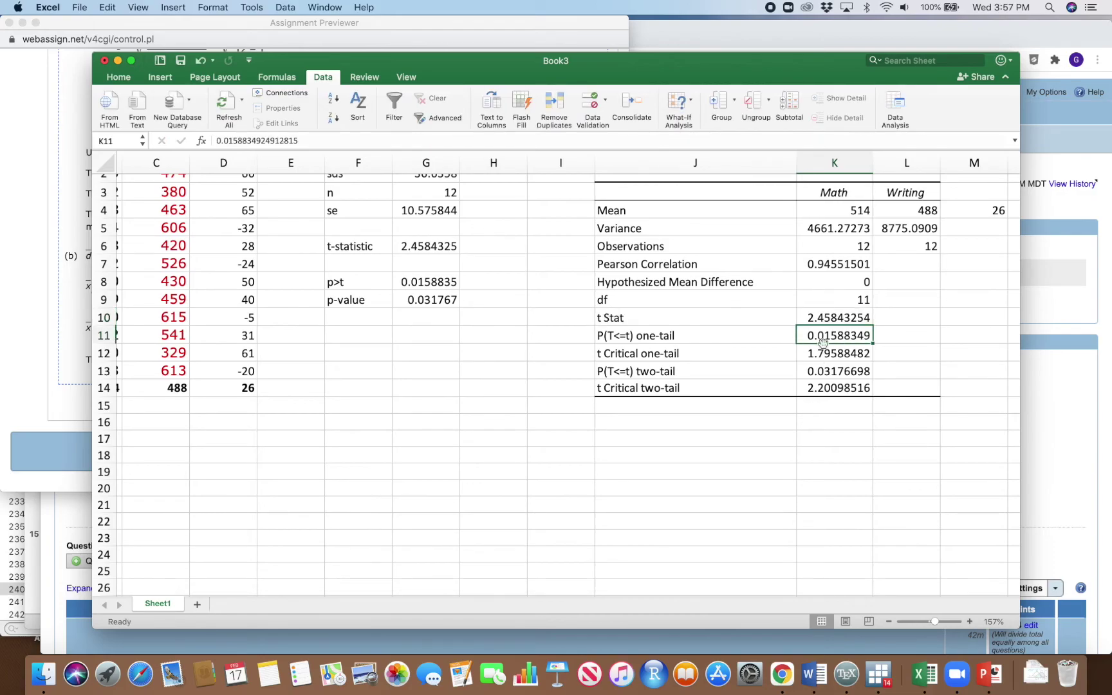
click(442, 249)
text(=D14/G4)
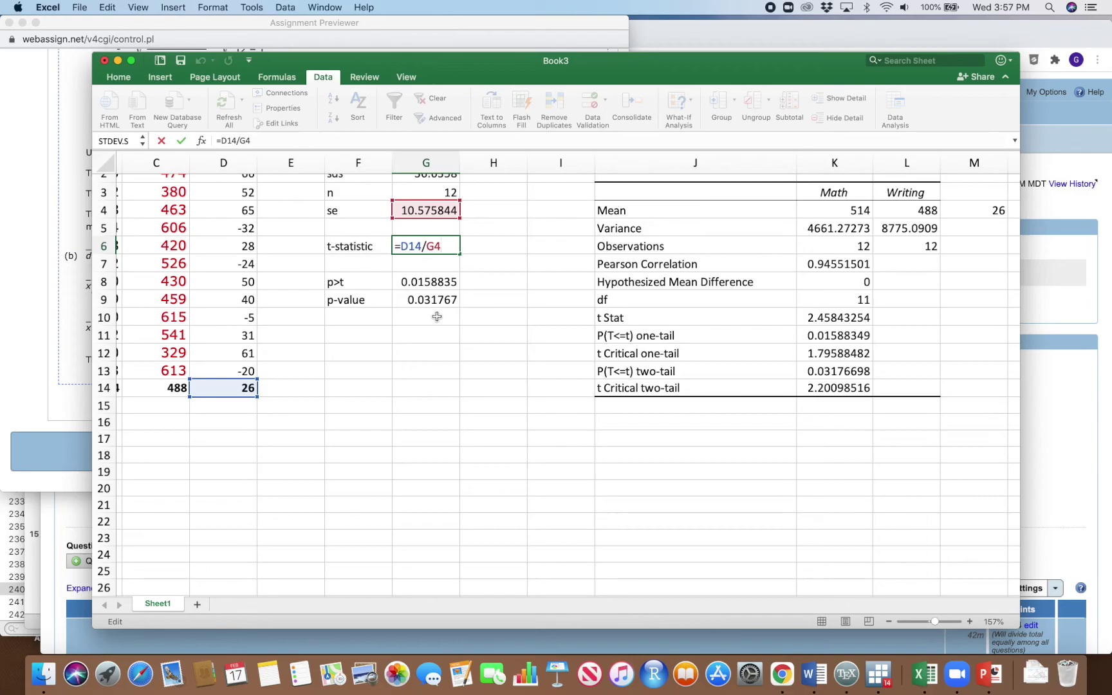
key(Return)
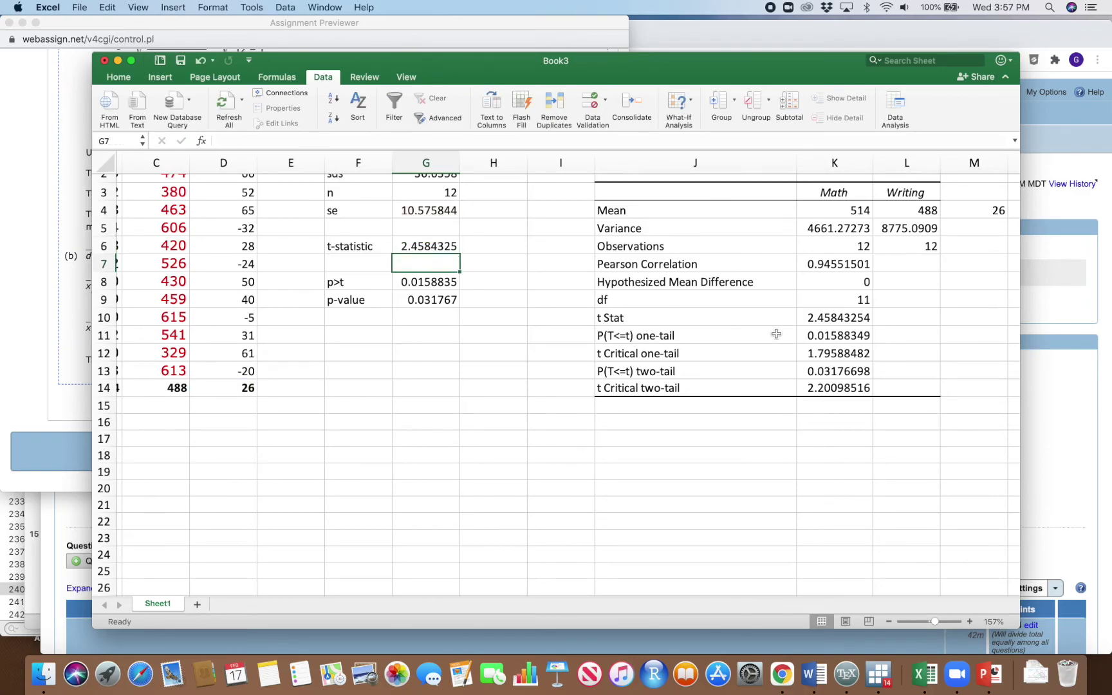
- Compare the one-tail probability in K11 with the p>t formula result in G8
click(820, 341)
click(737, 331)
click(830, 334)
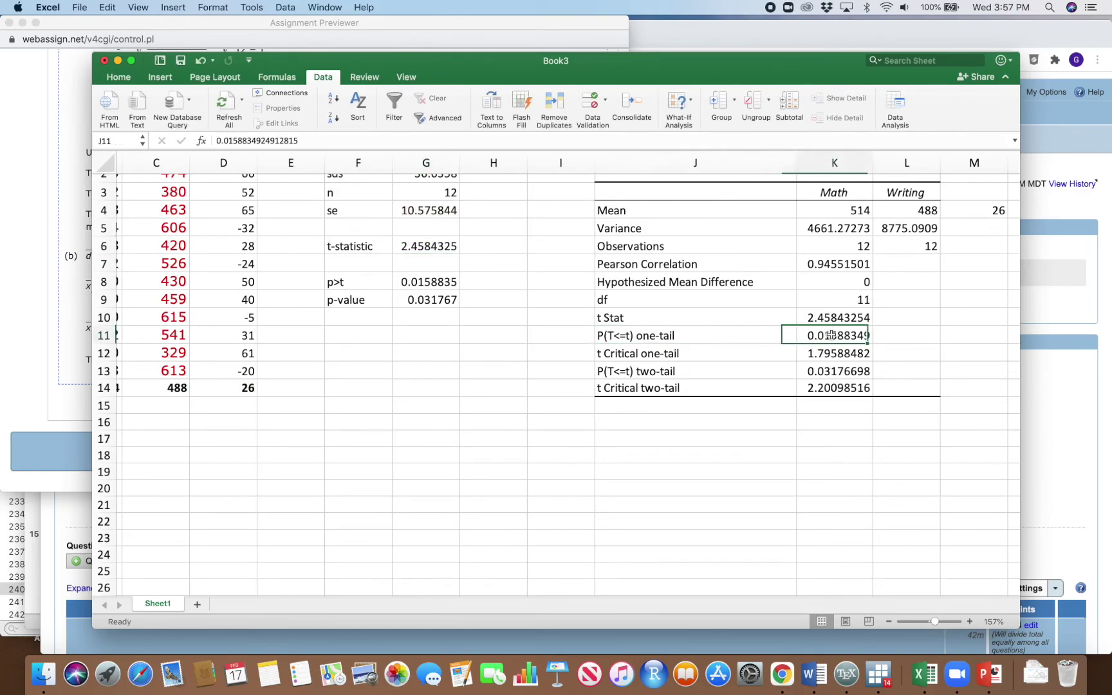
click(430, 278)
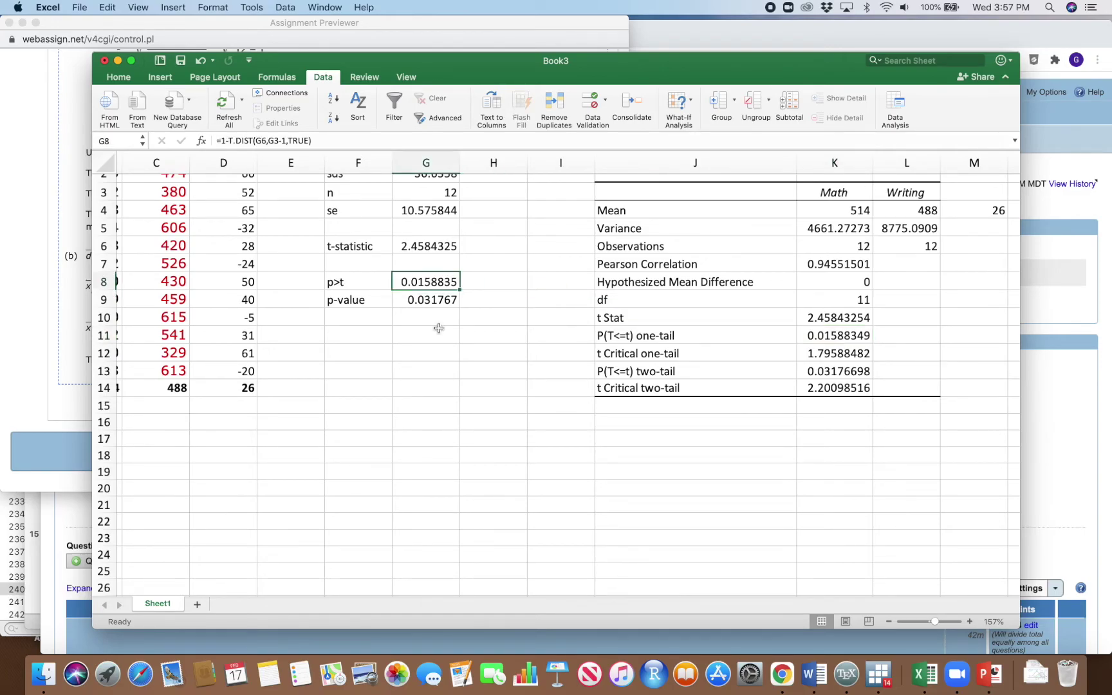
click(801, 336)
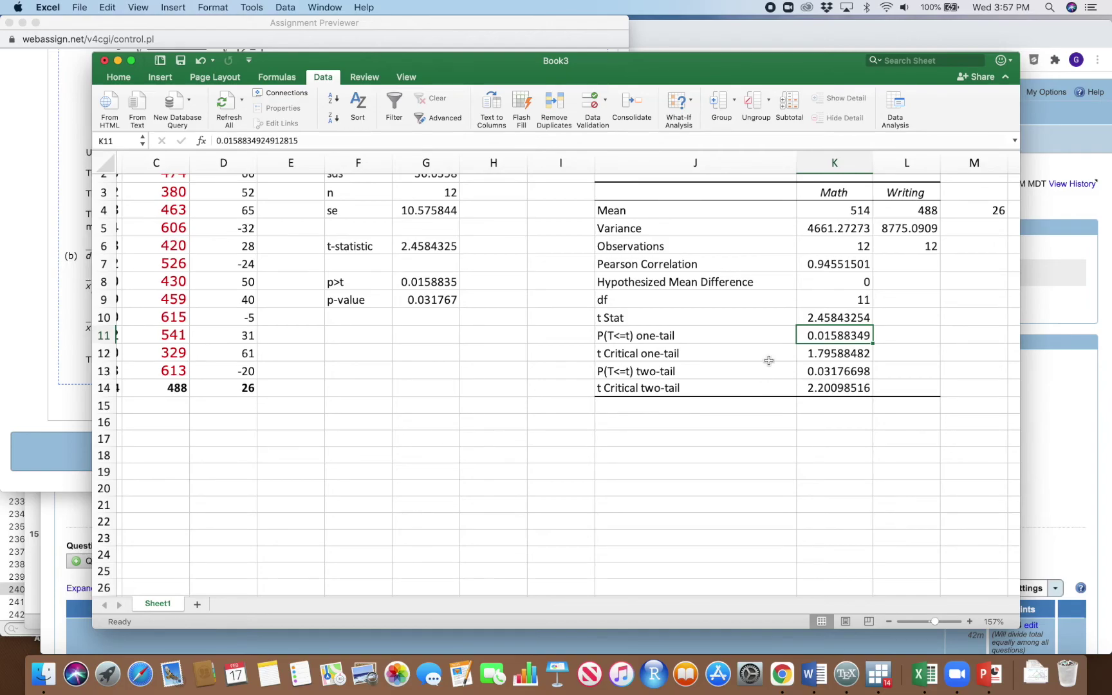
- Review the one-tail results in J11:K12 and the two-tail results in J13:K14
scroll(766, 361, right, 2)
drag(670, 329, 789, 350)
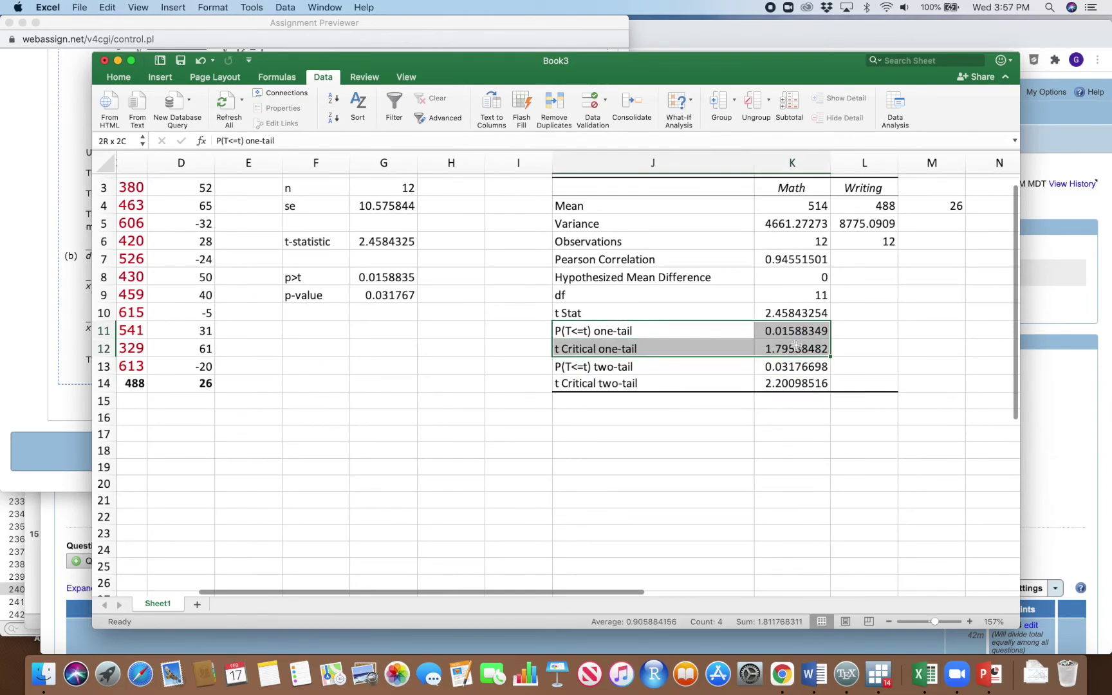
drag(697, 364, 799, 384)
click(790, 484)
click(790, 409)
- Inspect the two-tail p-value in K13 and the critical value beneath it in K14
double_click(783, 364)
key(Return)
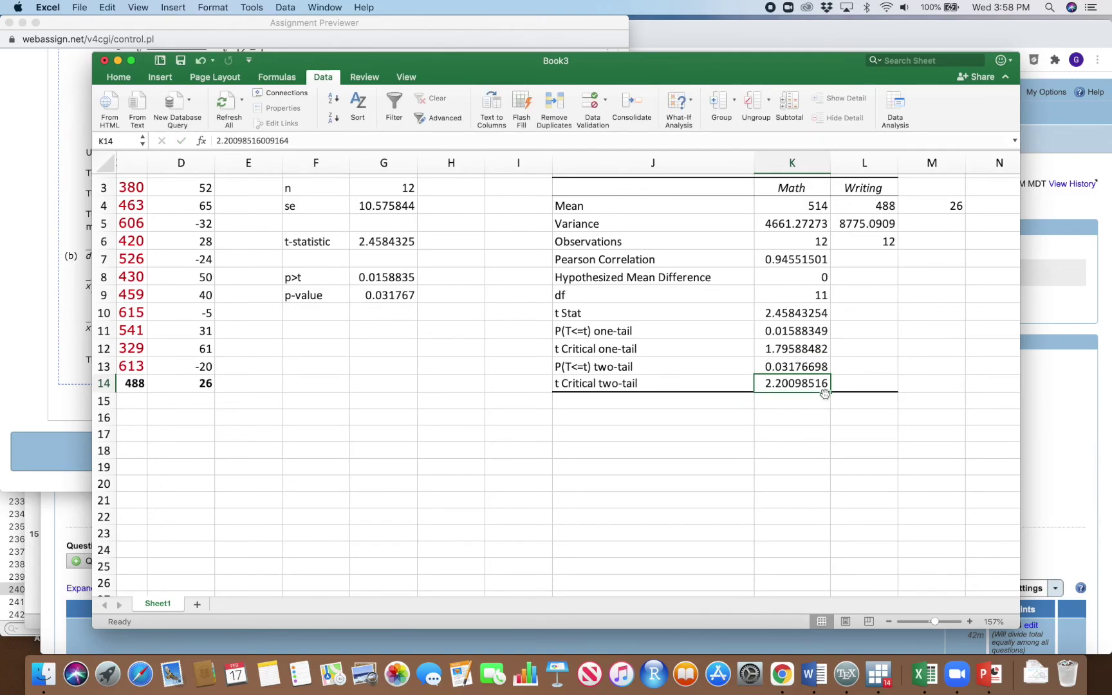
scroll(809, 412, down, 1)
click(812, 422)
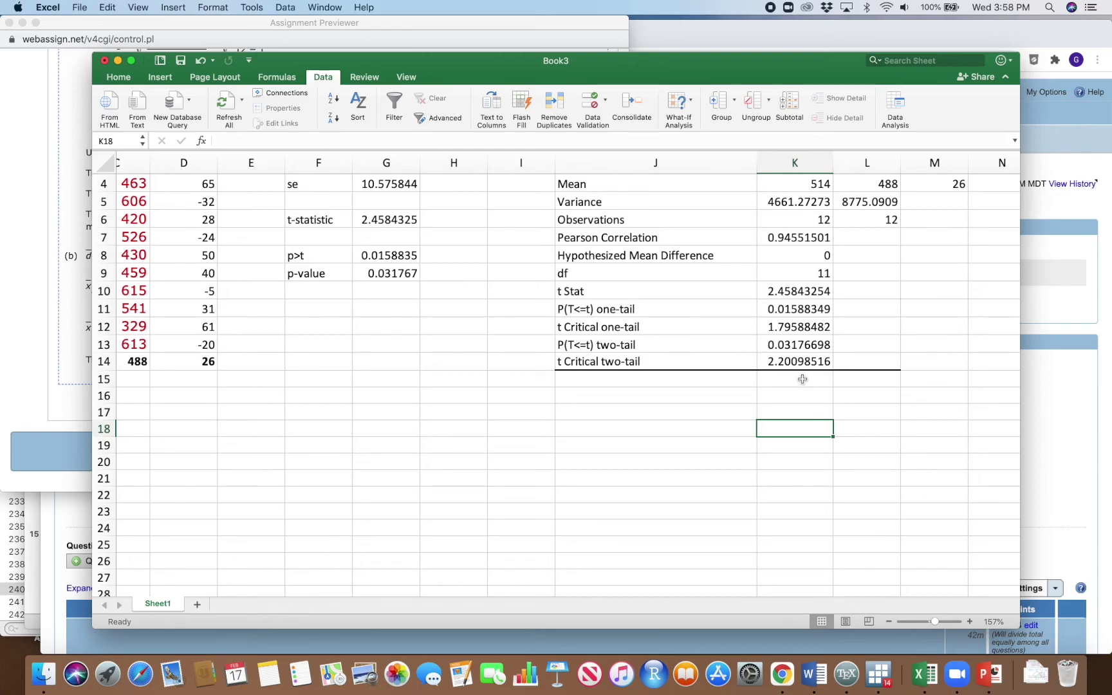
click(794, 345)
scroll(780, 424, right, 1)
scroll(780, 424, up, 1)
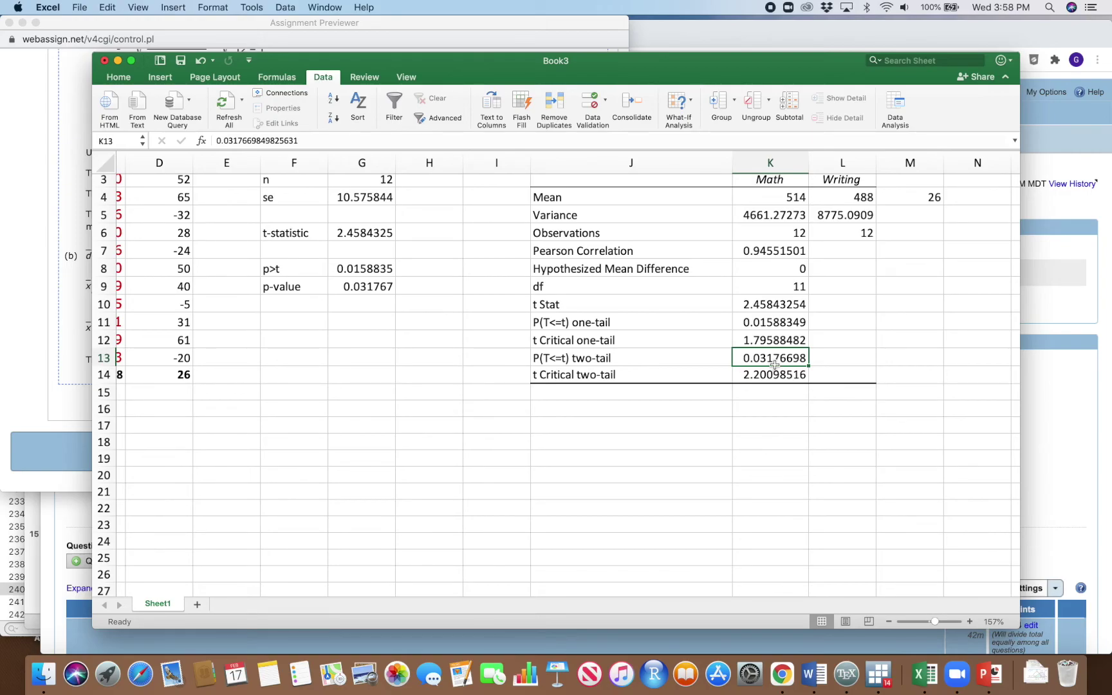
- Compare the t Stat in K10 with the two-tail critical t value in K14
click(764, 306)
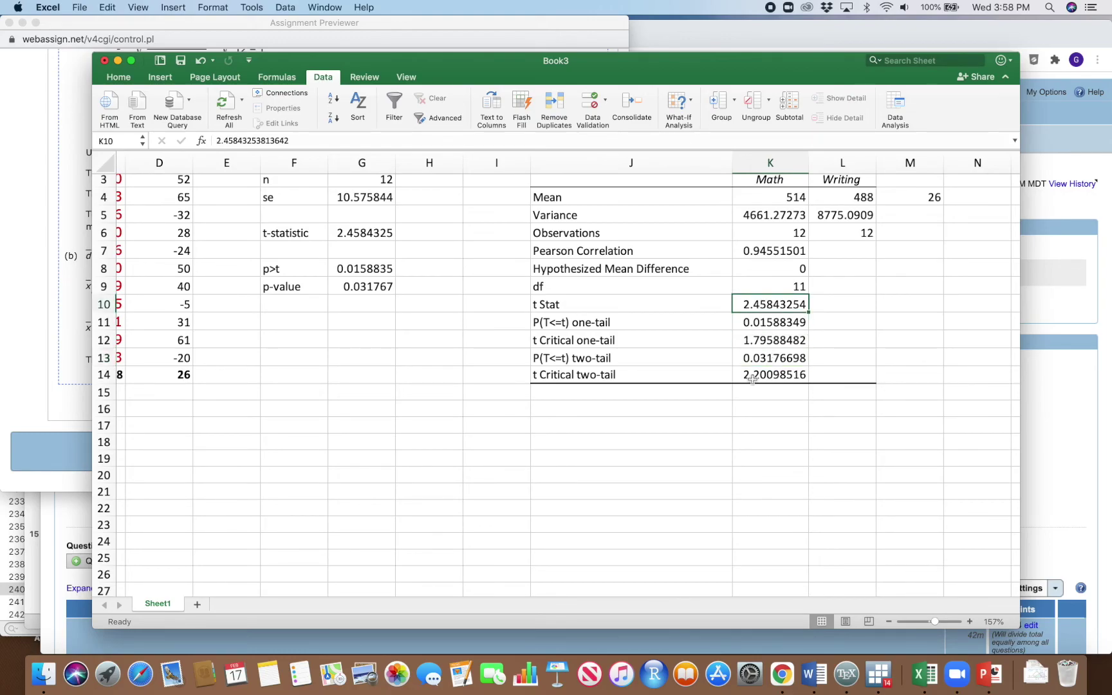
click(752, 379)
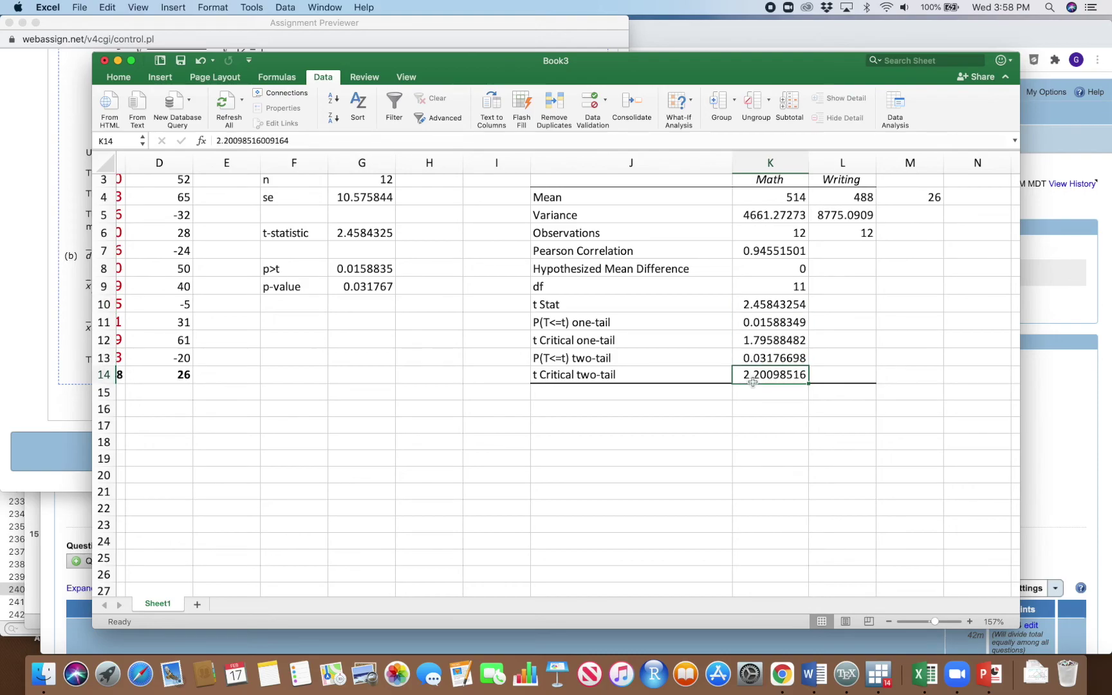
click(757, 405)
click(780, 375)
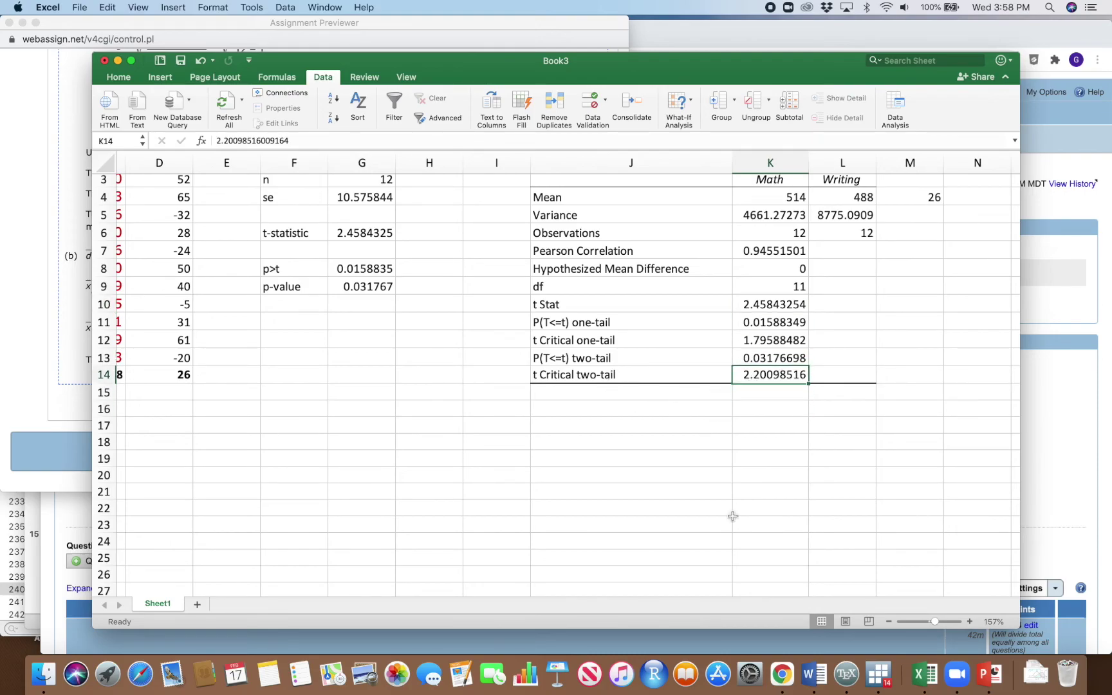
click(783, 310)
click(778, 373)
click(779, 303)
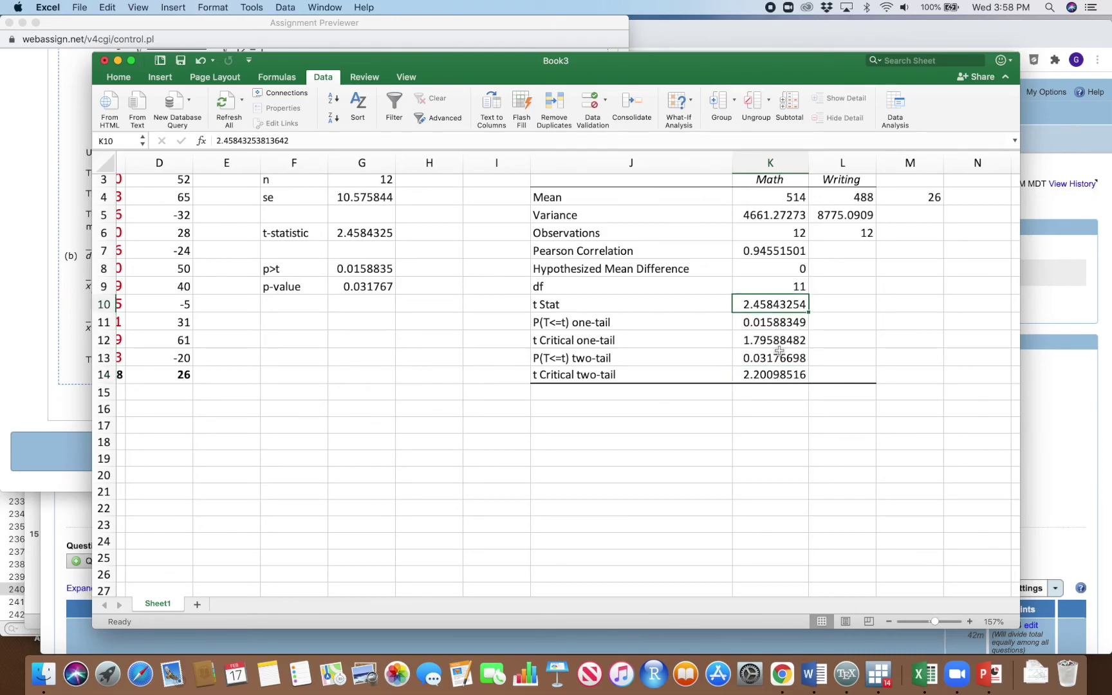
click(869, 325)
click(793, 305)
click(782, 376)
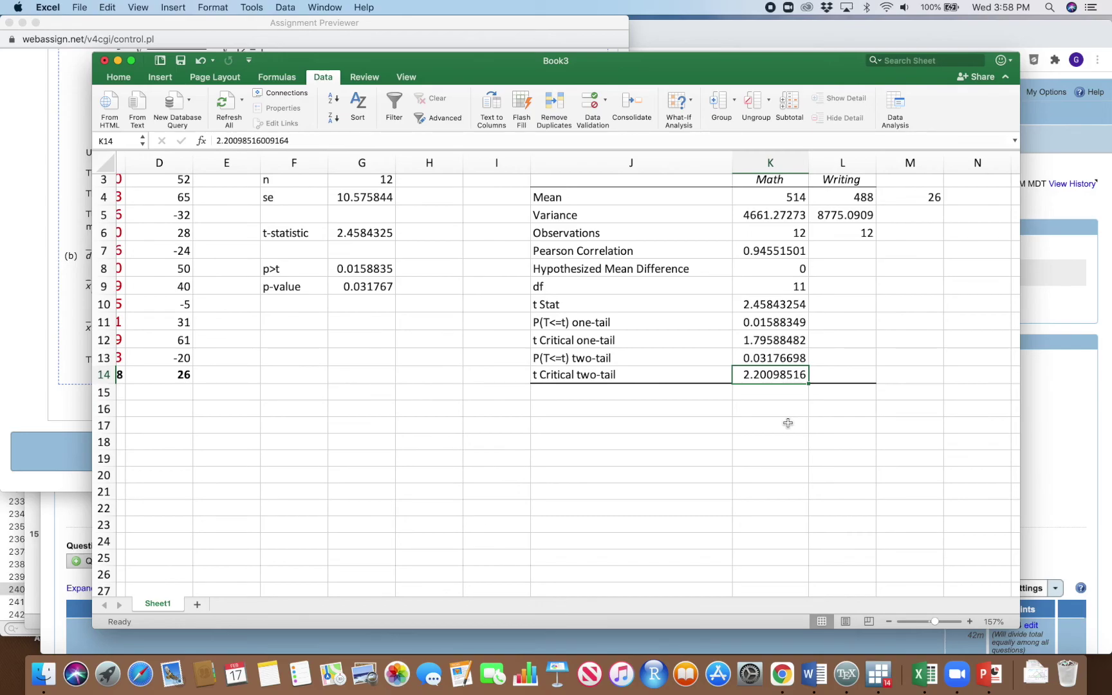
- Check the two-tail p-value in K13 against the critical value in K14 and the t Stat in K10
click(771, 359)
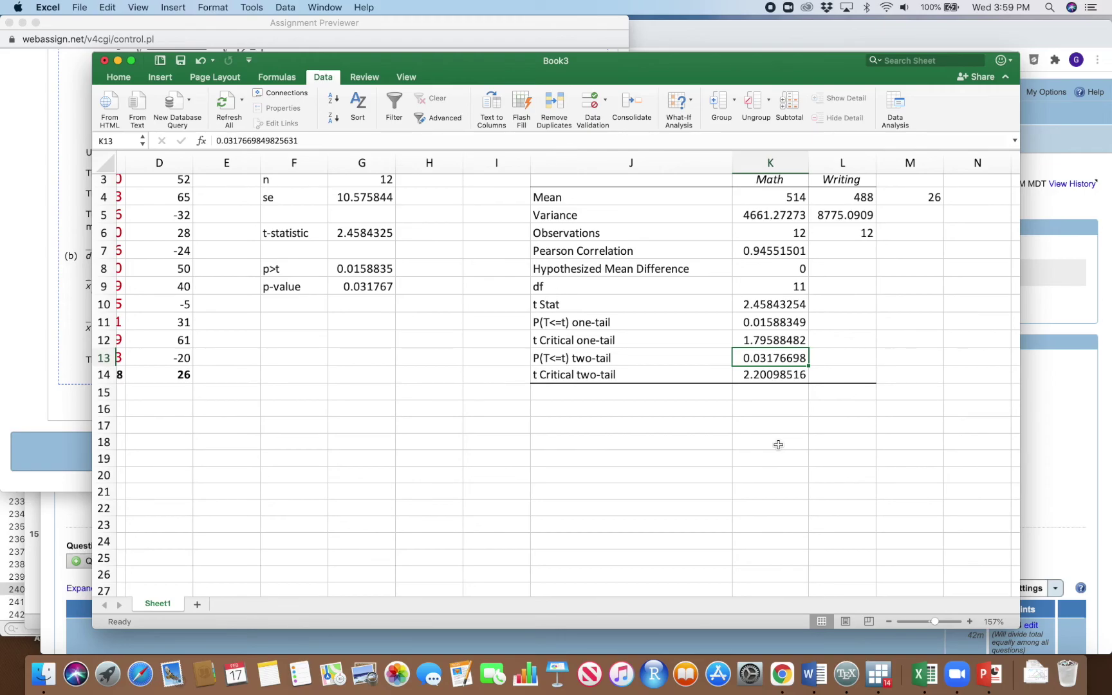
click(768, 378)
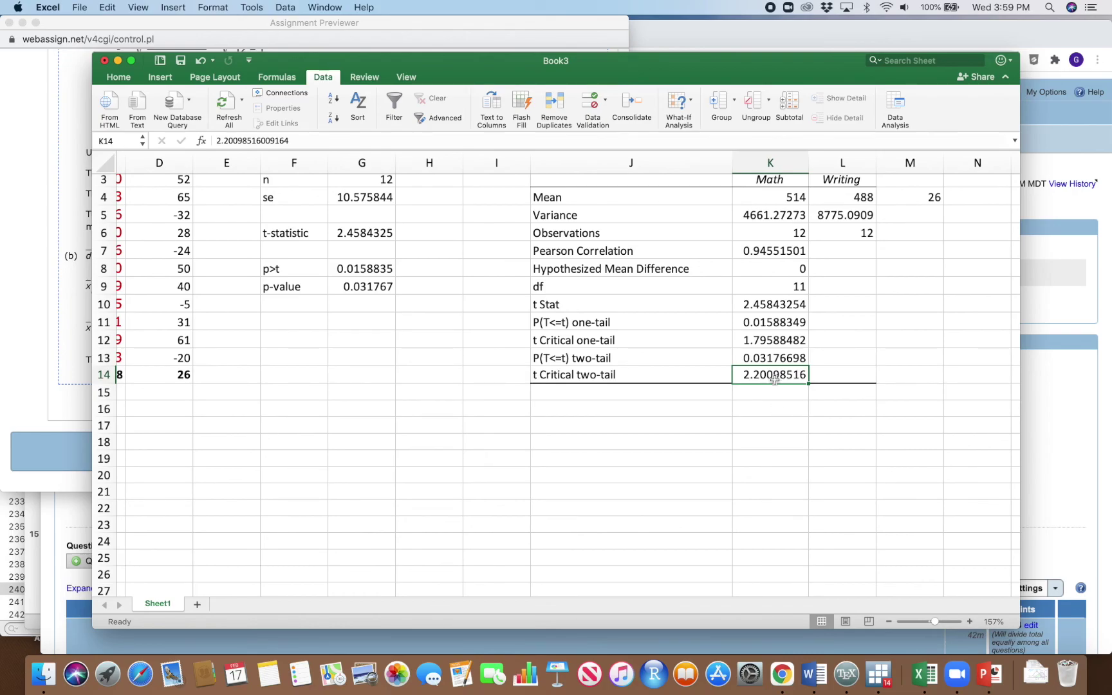
click(763, 356)
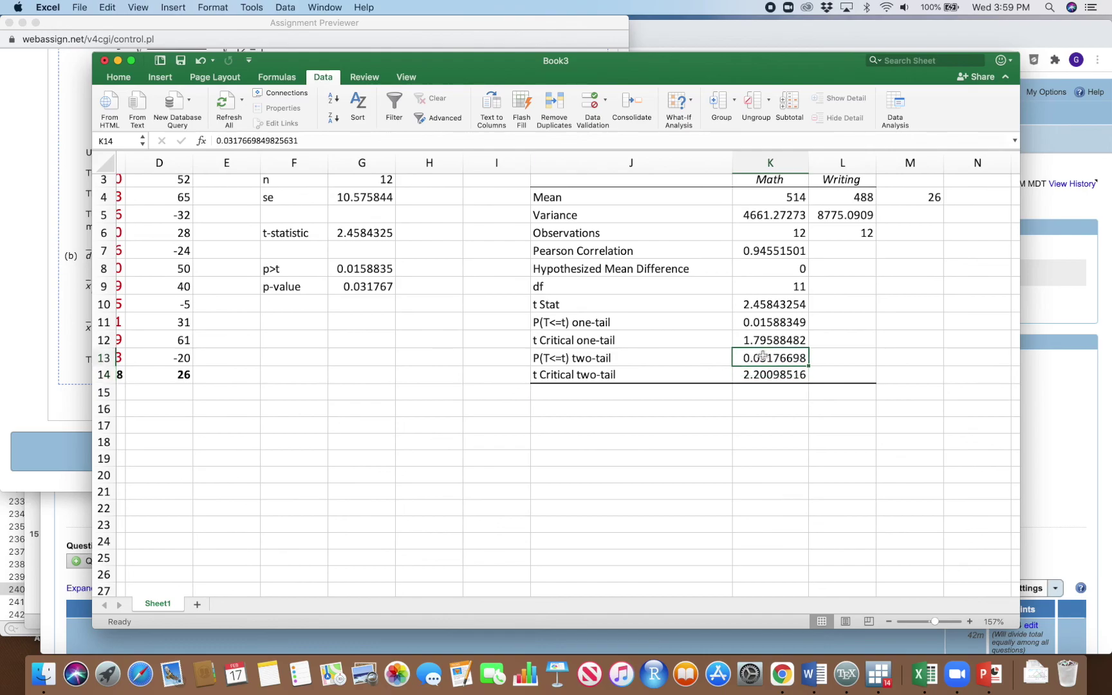
click(792, 303)
click(778, 352)
click(777, 309)
click(778, 353)
- Select the math and writing averages in B14:C14 to compare the two means
scroll(800, 411, up, 2)
scroll(799, 411, left, 10)
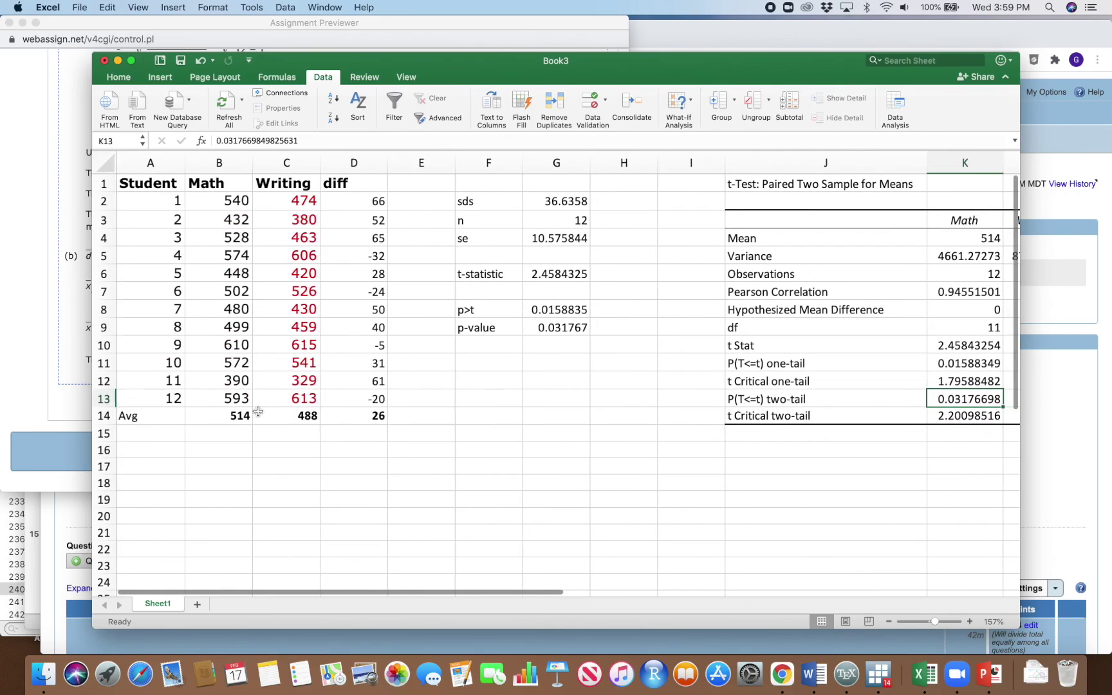
drag(246, 416, 289, 416)
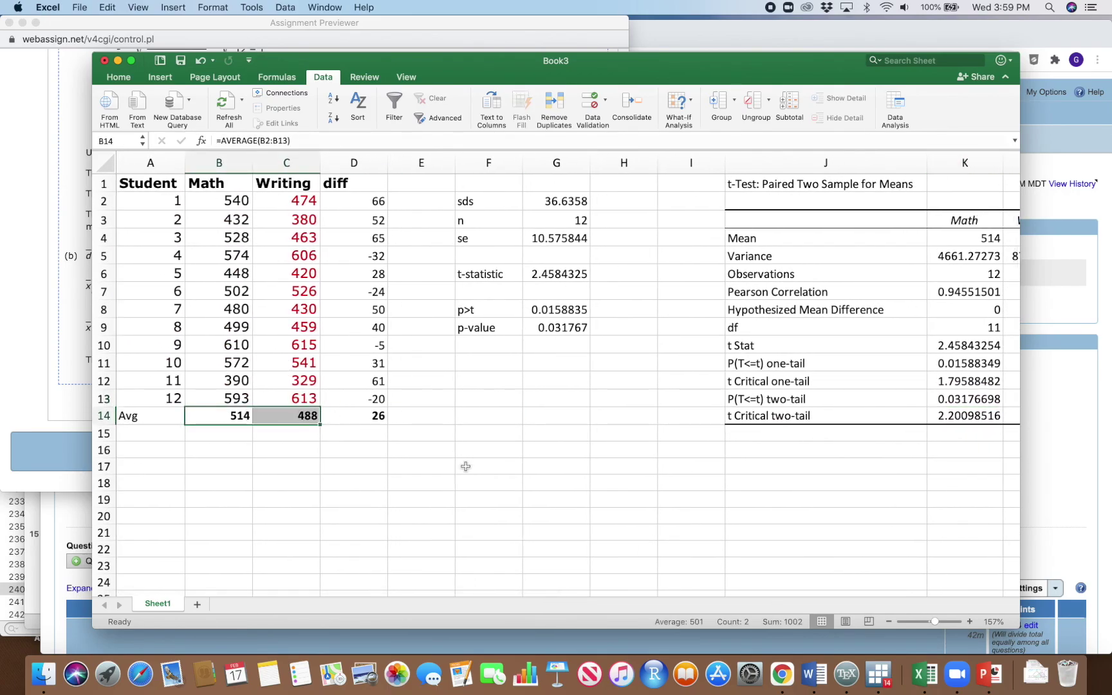